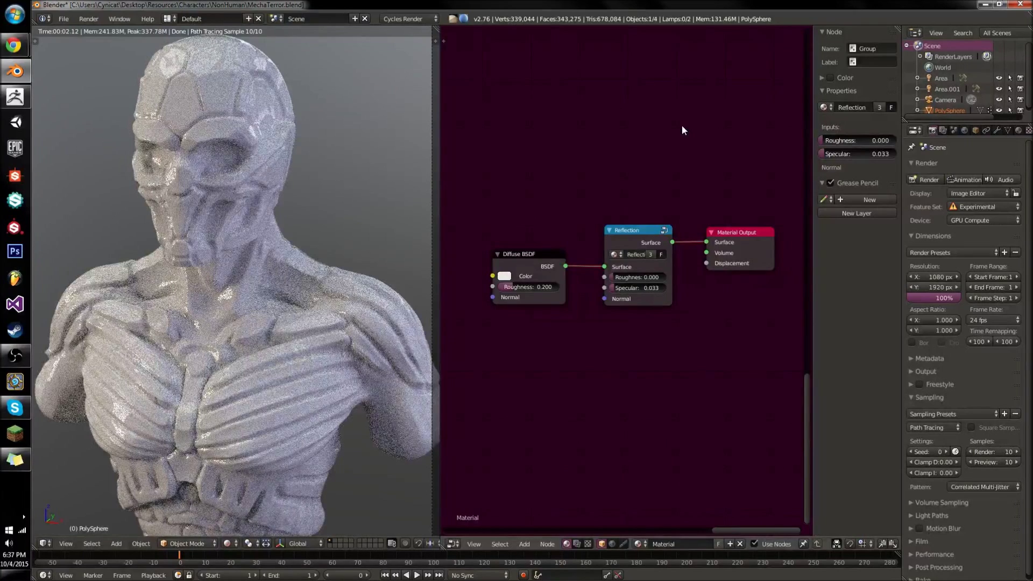
Add the Fresnel group node above Reflection, preview its Fresnel output on the model, and set its roughness to 0.400.
key("shift+a")
mouse_move(639, 137)
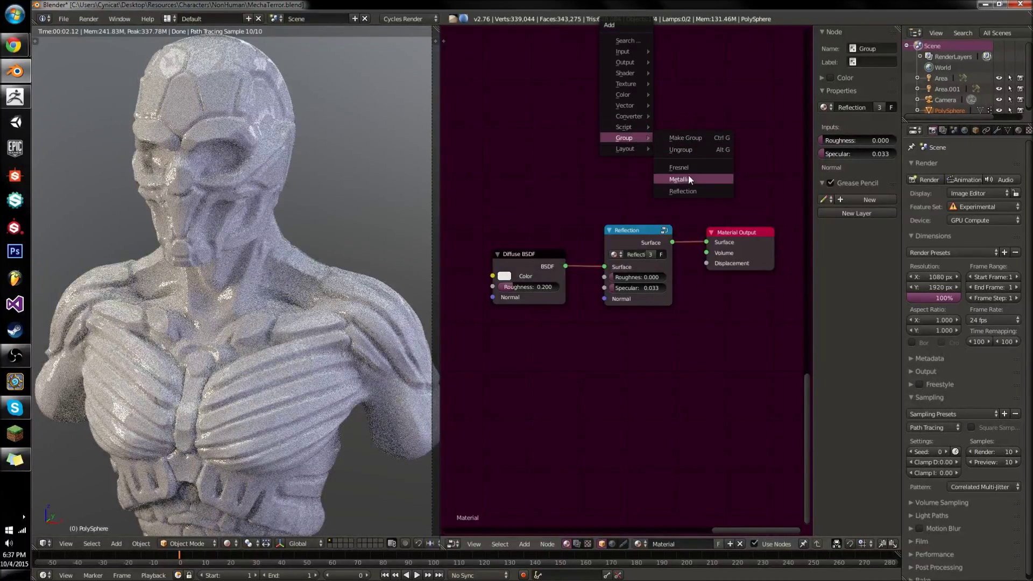
left_click(679, 167)
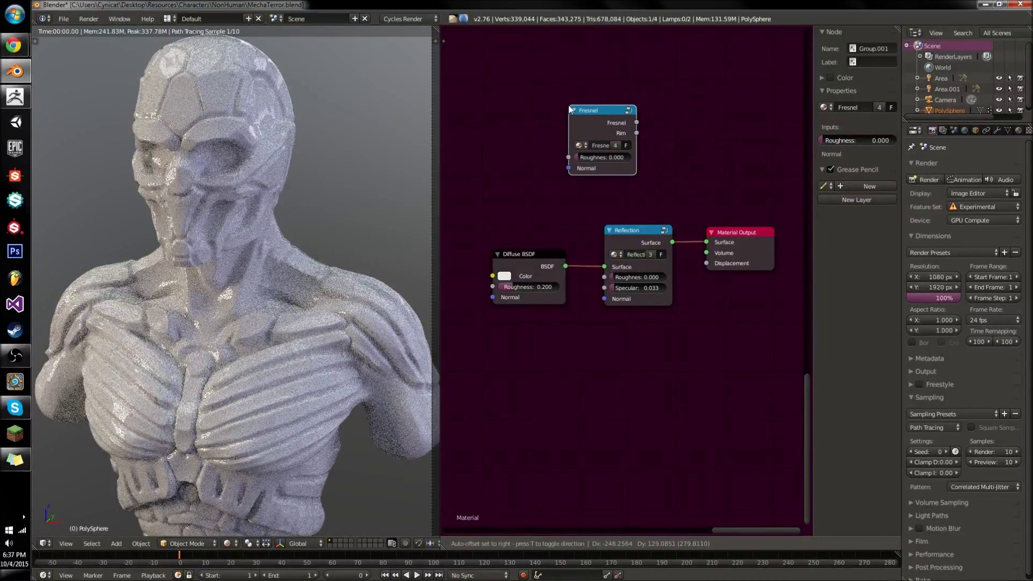
left_click(569, 110)
scroll(618, 155, "up", 2)
left_click(618, 156, "ctrl+shift")
left_click_drag(619, 208, 640, 208)
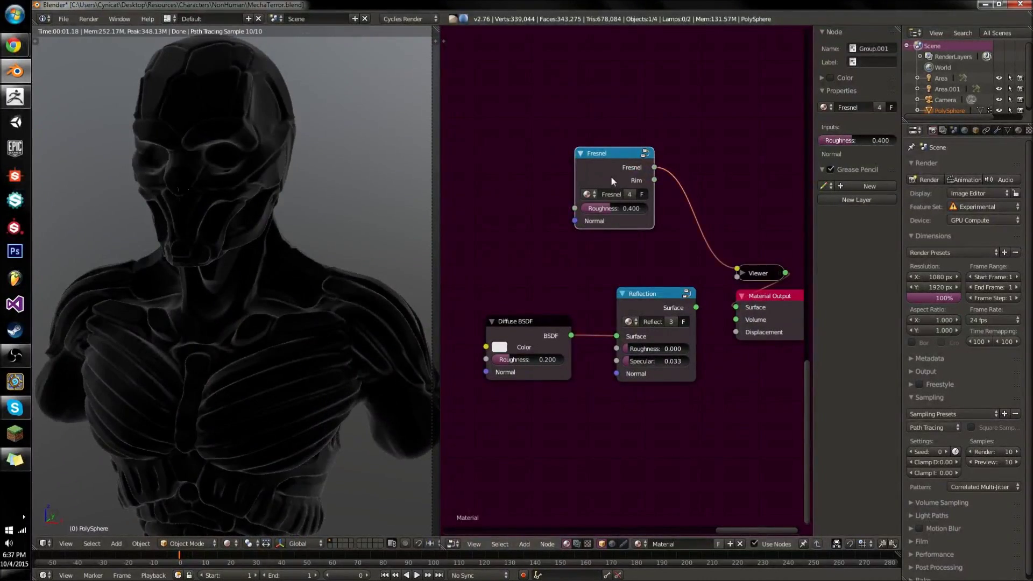
Examine the math nodes inside the Fresnel group that feed its Fresnel and Rim outputs.
key("Tab")
mouse_move(611, 174)
middle_mouse_down()
mouse_move(612, 195)
mouse_move(666, 173)
mouse_move(623, 171)
middle_mouse_up()
middle_click_drag(648, 229, 546, 212)
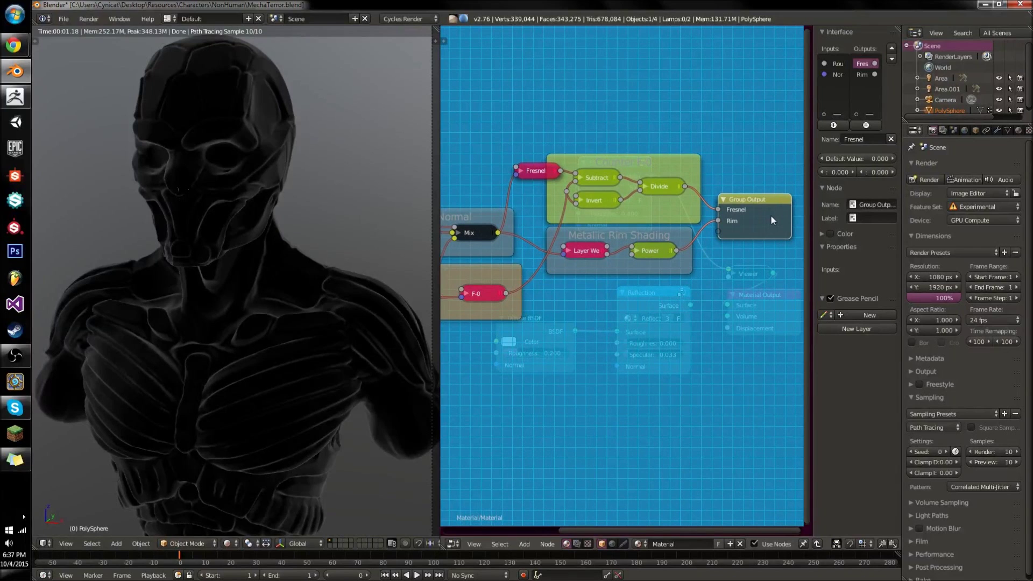
left_click(669, 186)
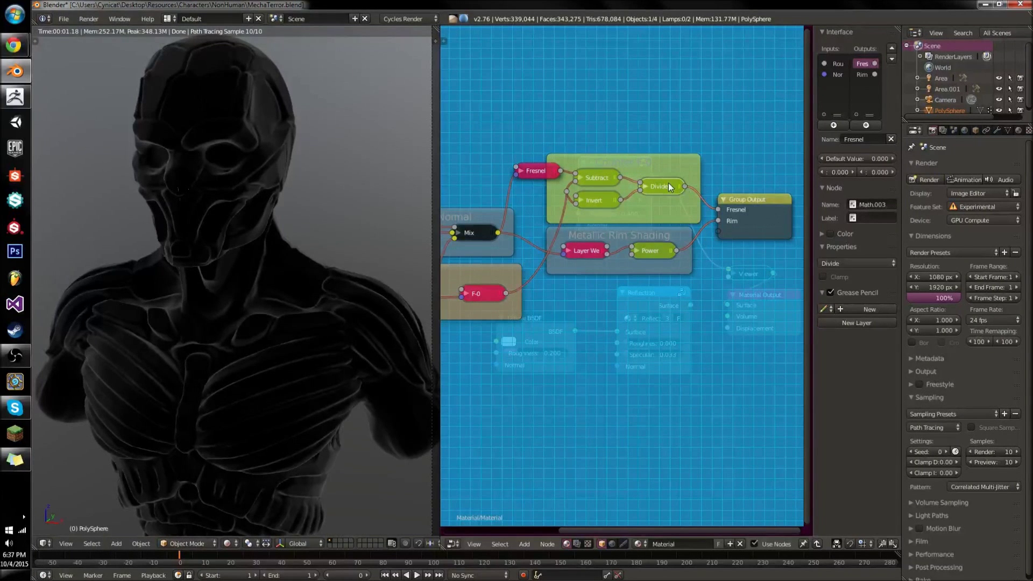
scroll(597, 181, "up", 3)
left_click(594, 181)
left_click(596, 205)
middle_click_drag(767, 221, 639, 202)
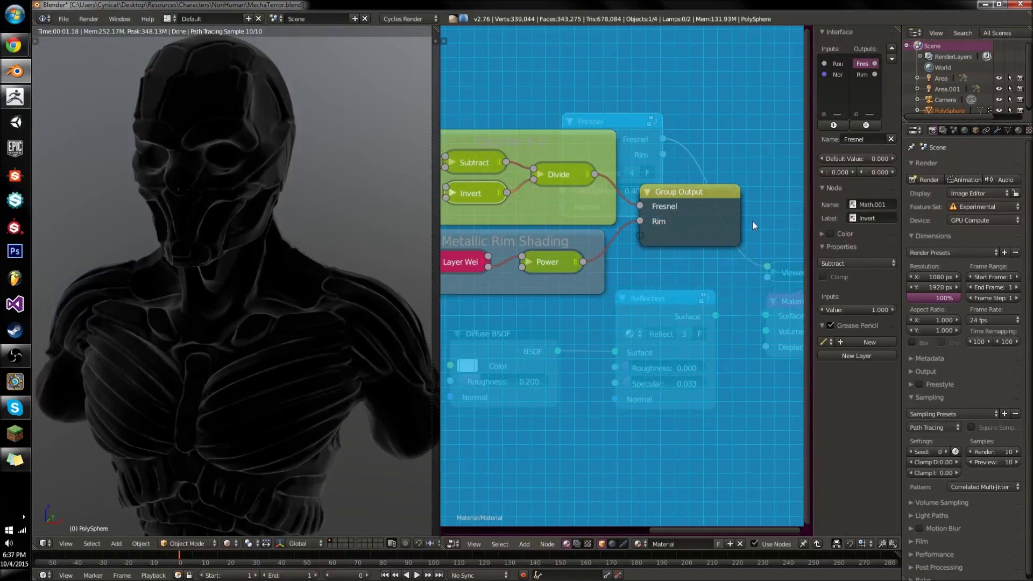
key("Tab")
scroll(678, 208, "down", 1)
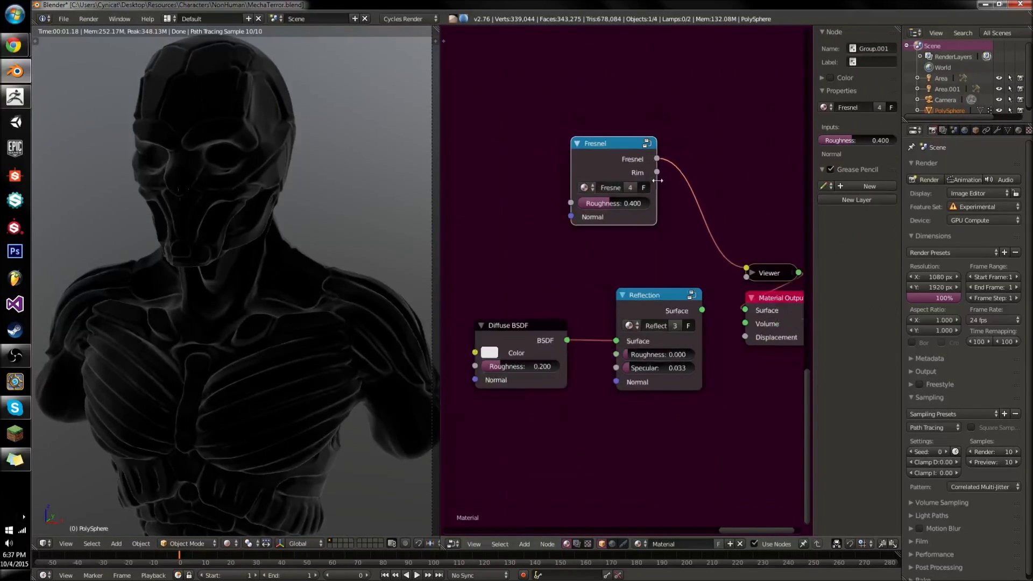
Preview the Fresnel group's Rim output with its roughness set to 0.000 and move the node aside.
left_click(608, 157, "ctrl+shift")
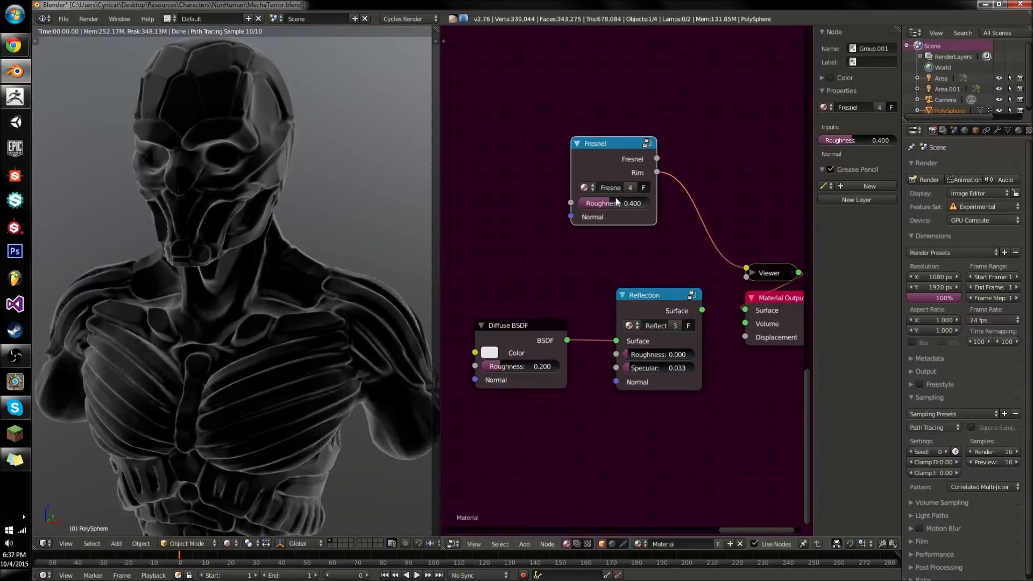
left_click_drag(615, 201, 581, 203)
left_click_drag(594, 166, 517, 133)
Reconnect the Reflection group to the Material Output and delete the Fresnel group node.
left_click(667, 302, "ctrl+shift")
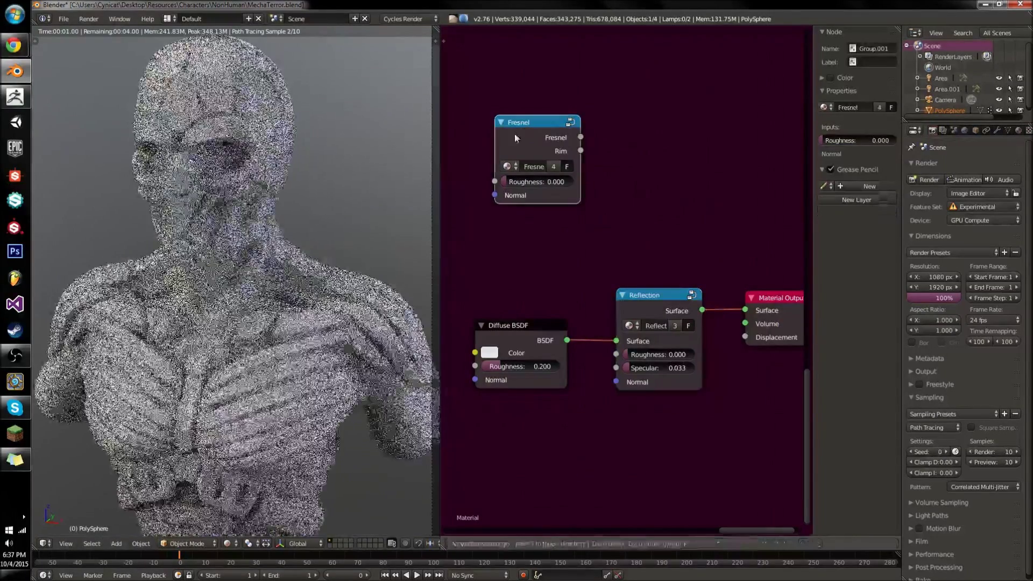
left_click(515, 133)
key("Delete")
key("shift+a")
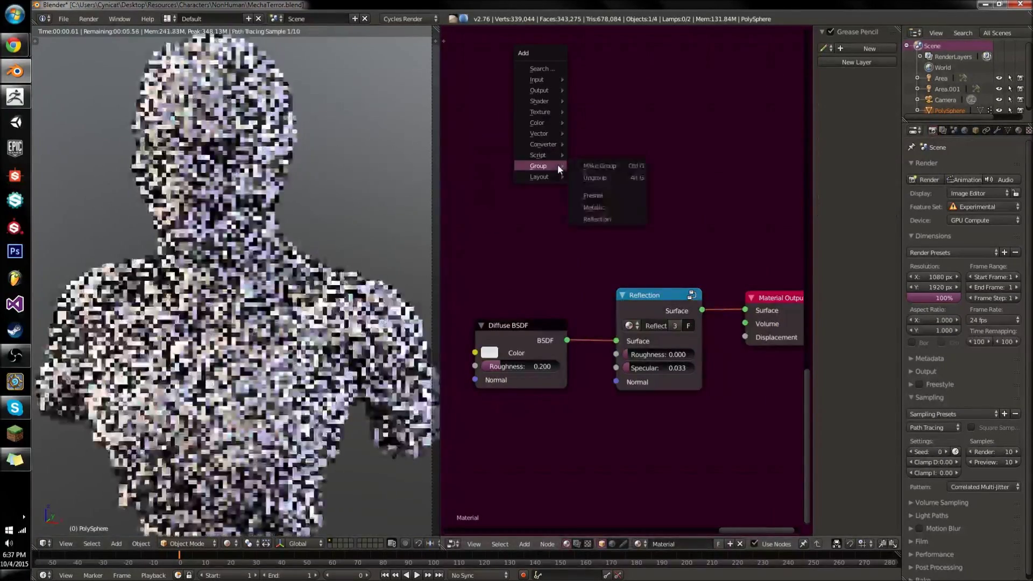
Examine how the Fresnel, Mix and Mix Shader nodes are wired inside the Reflection group.
key("Tab")
key("g")
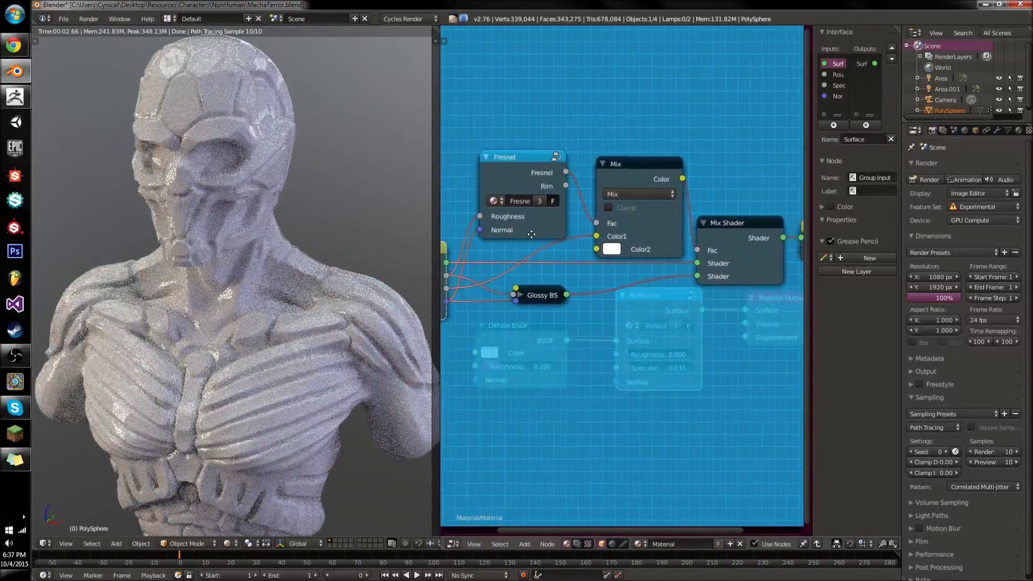
left_click(628, 215)
left_click(630, 143)
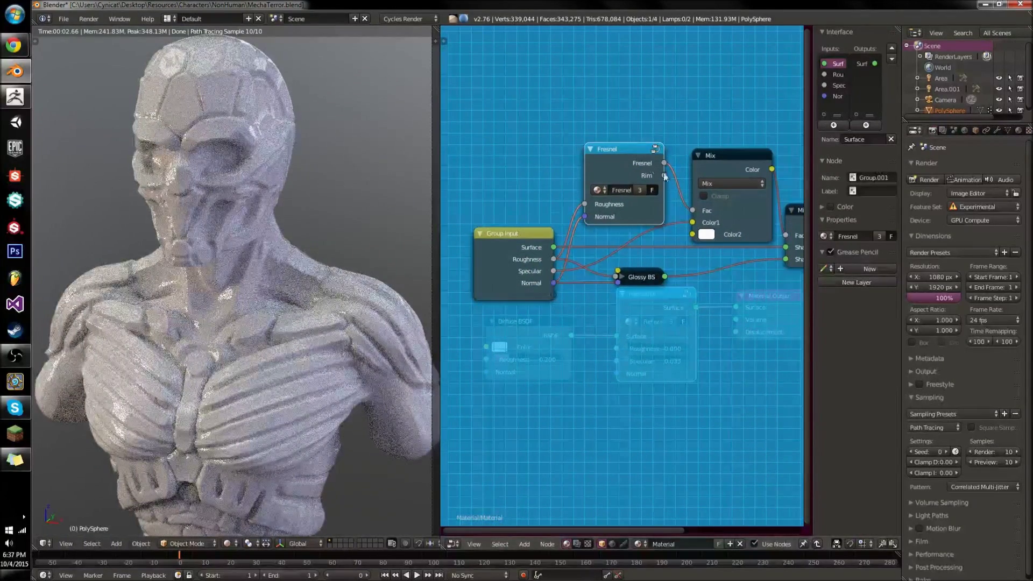
scroll(689, 188, "up", 1)
scroll(689, 189, "right", 6, "ctrl")
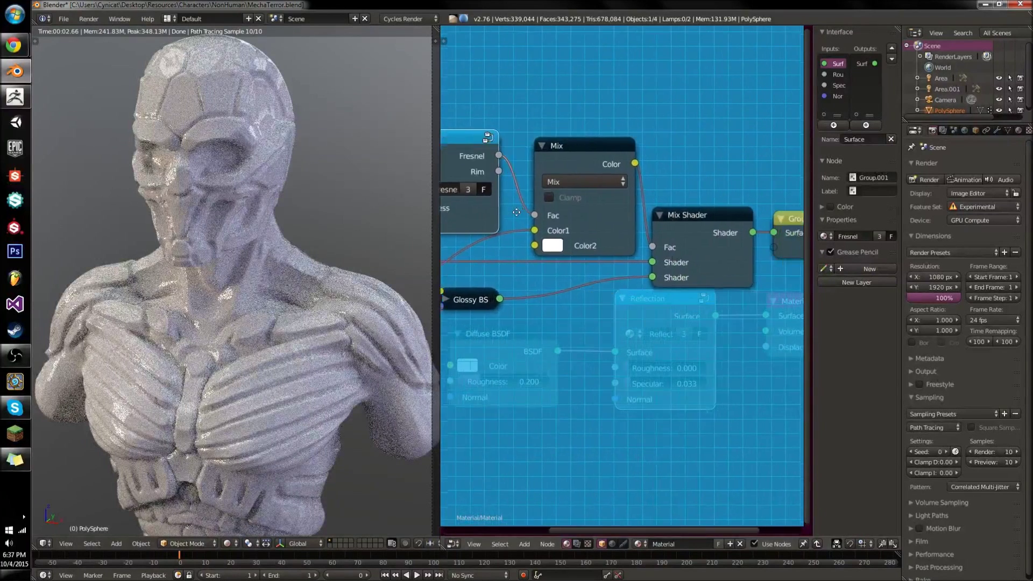
key("Tab")
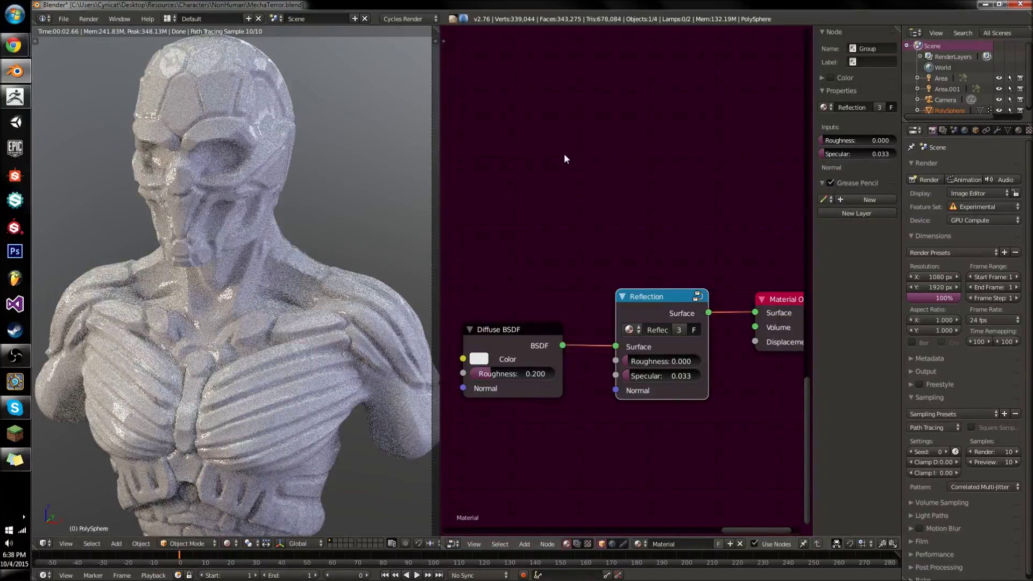
scroll(563, 154, "down", 4)
scroll(617, 219, "up", 3)
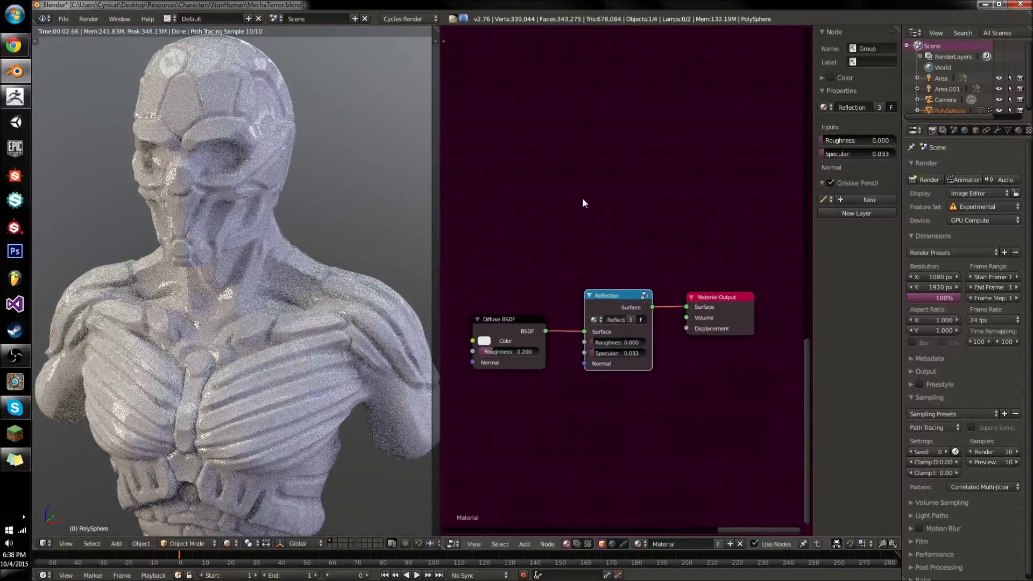
middle_click_drag(486, 223, 520, 226)
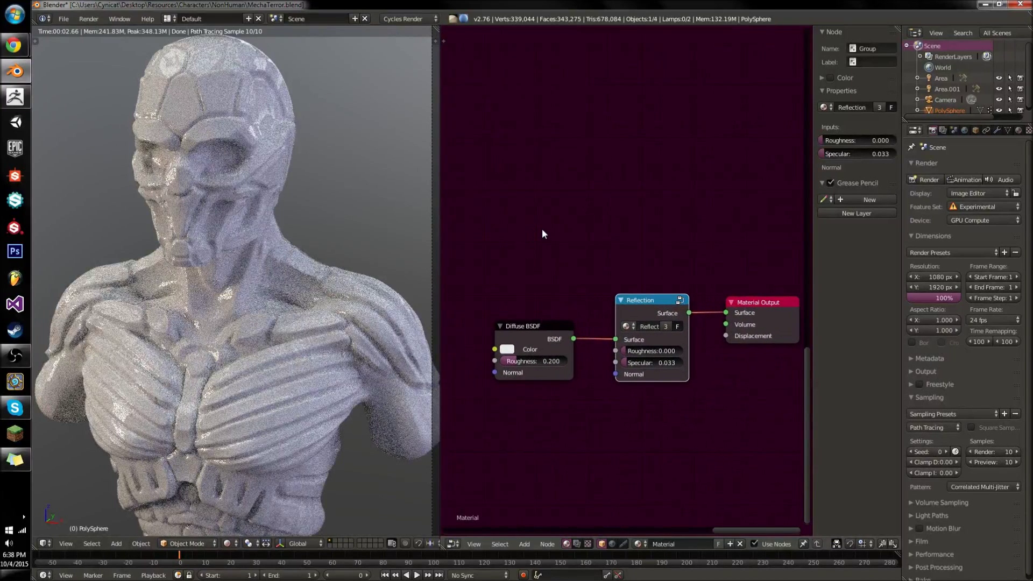
scroll(586, 232, "down", 2)
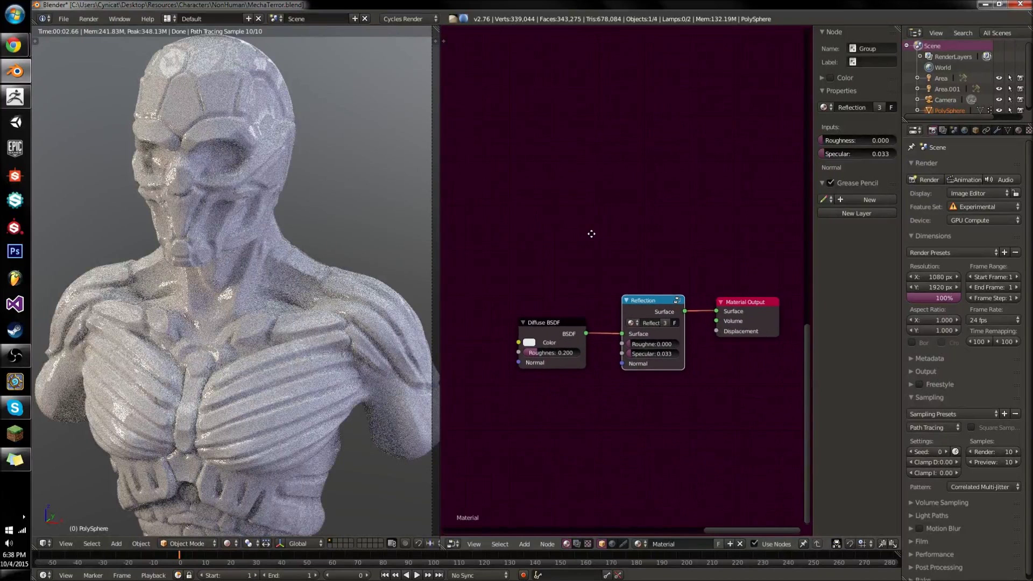
middle_click_drag(547, 262, 601, 280)
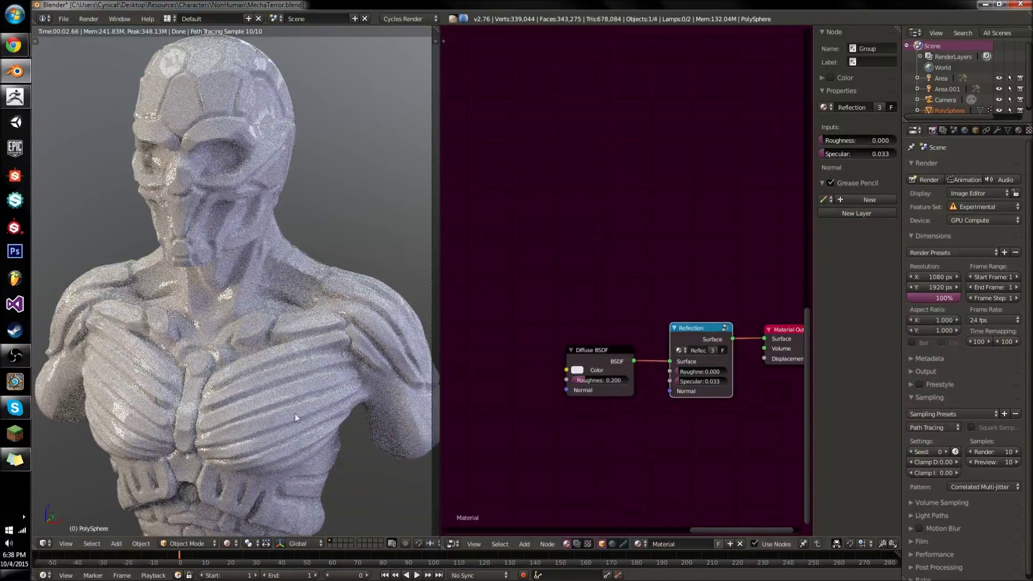
scroll(619, 269, "up", 1)
scroll(585, 215, "up", 1)
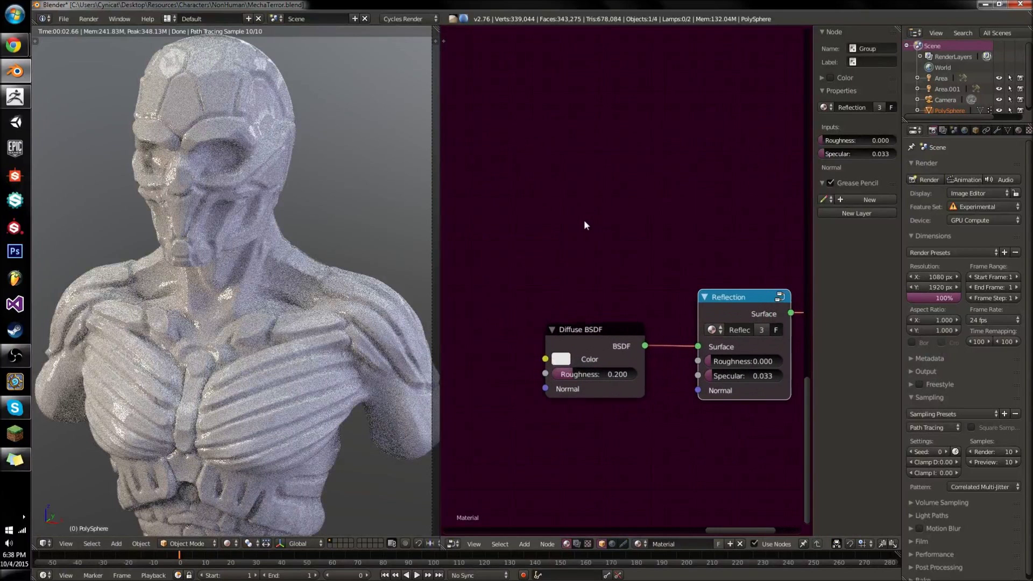
scroll(630, 283, "up", 1)
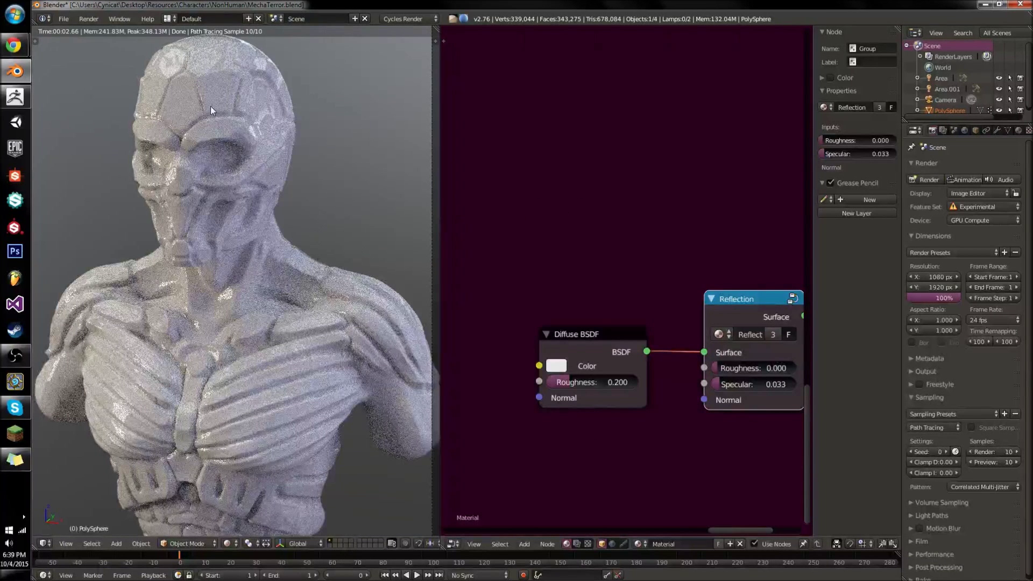
middle_click_drag(596, 287, 495, 250)
scroll(542, 254, "down", 1)
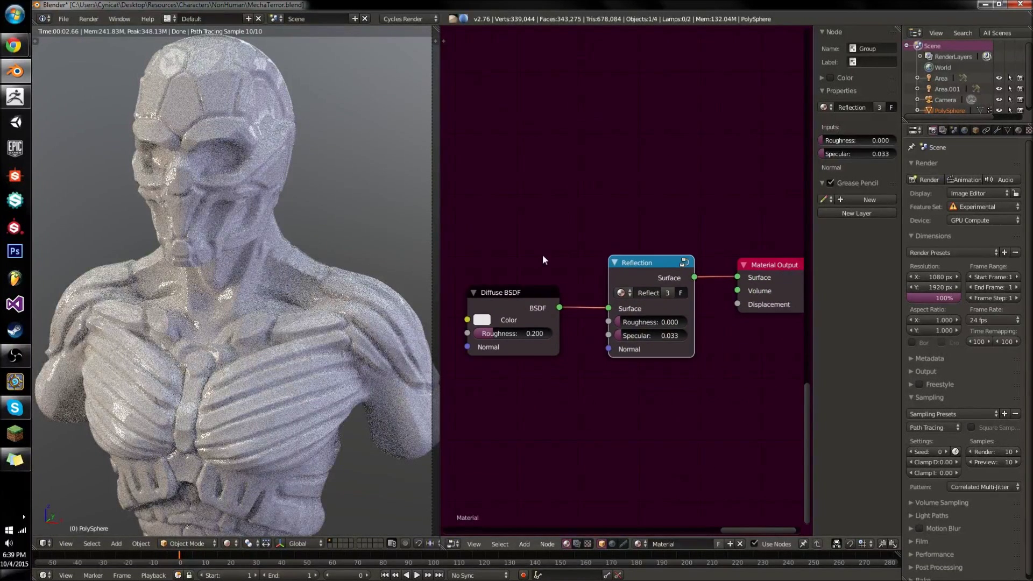
Compare the Diffuse BSDF alone with the full Reflection shader in the rendered preview.
left_click(526, 298)
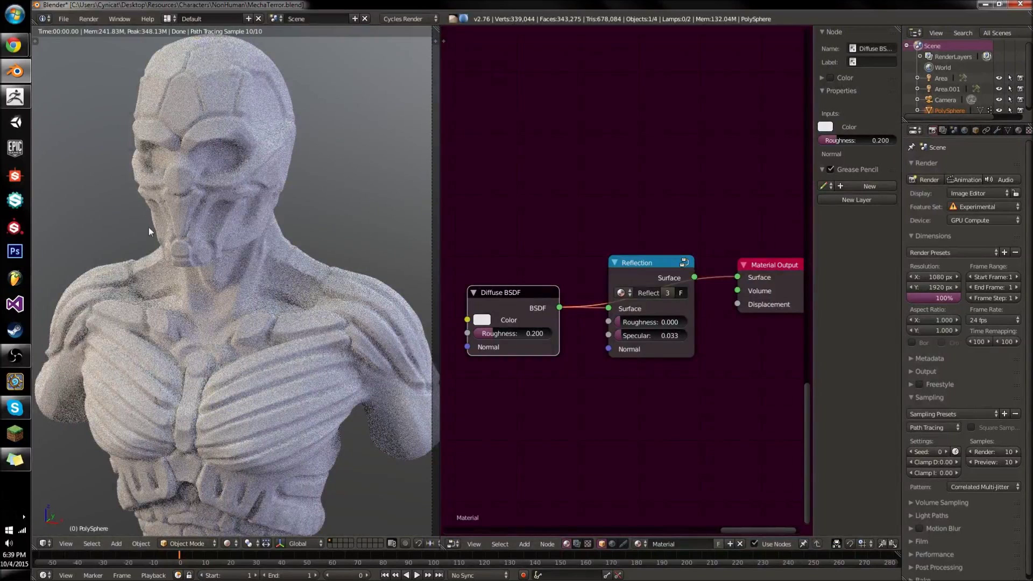
key("shift+a")
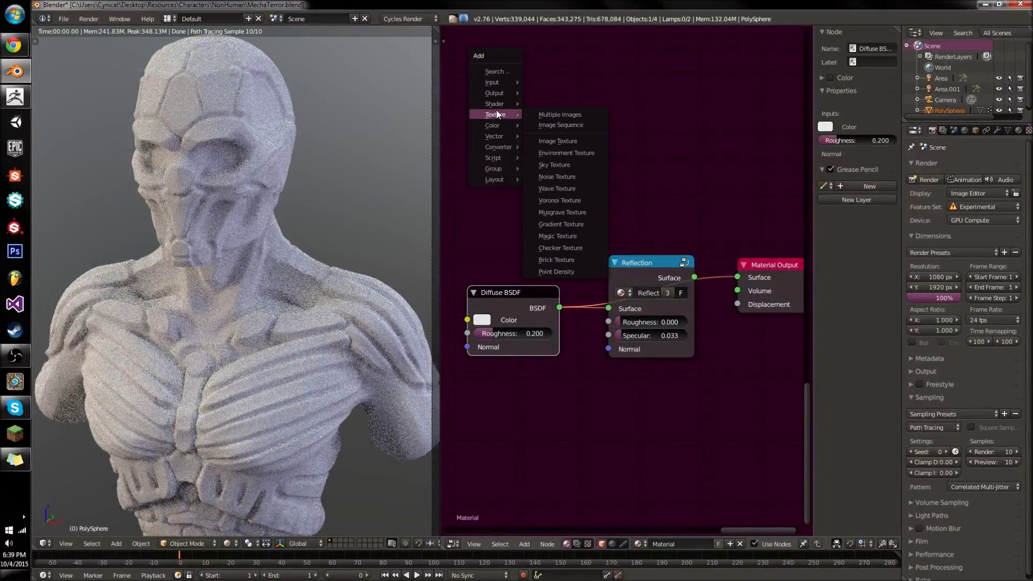
mouse_move(497, 104)
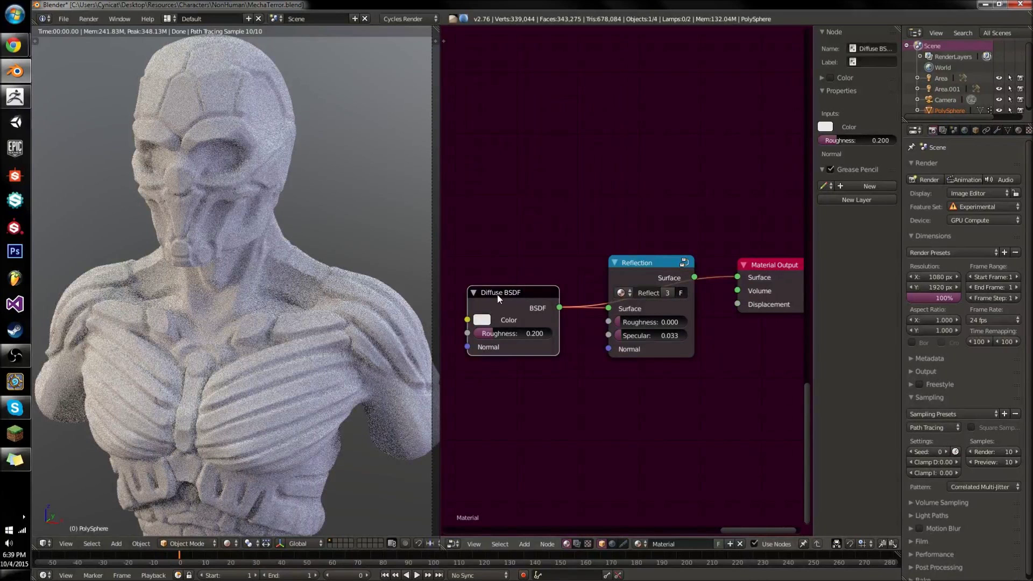
left_click(646, 269)
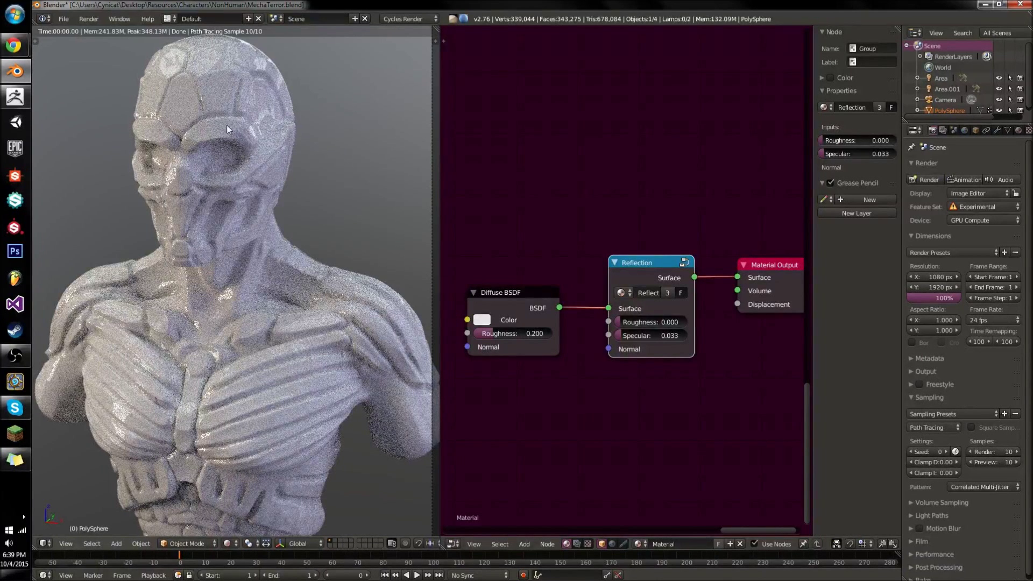
Select the Diffuse BSDF and Reflection nodes and scale them closer together, away from the Material Output.
middle_click_drag(496, 298, 551, 290)
mouse_move(551, 289)
left_mouse_down()
mouse_move(579, 288)
mouse_move(557, 290)
left_mouse_up()
key("b")
left_click_drag(686, 238, 655, 337)
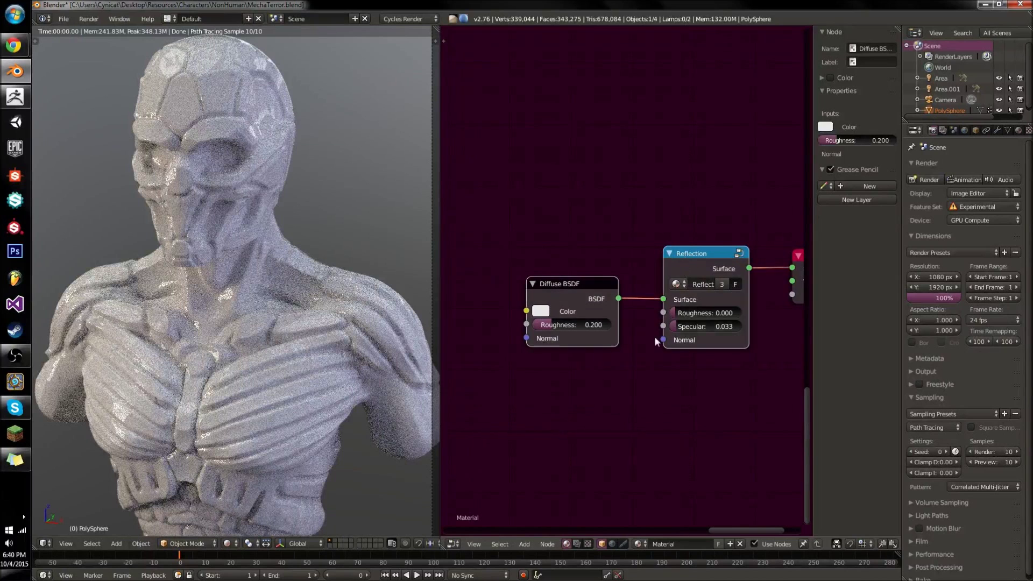
key("s")
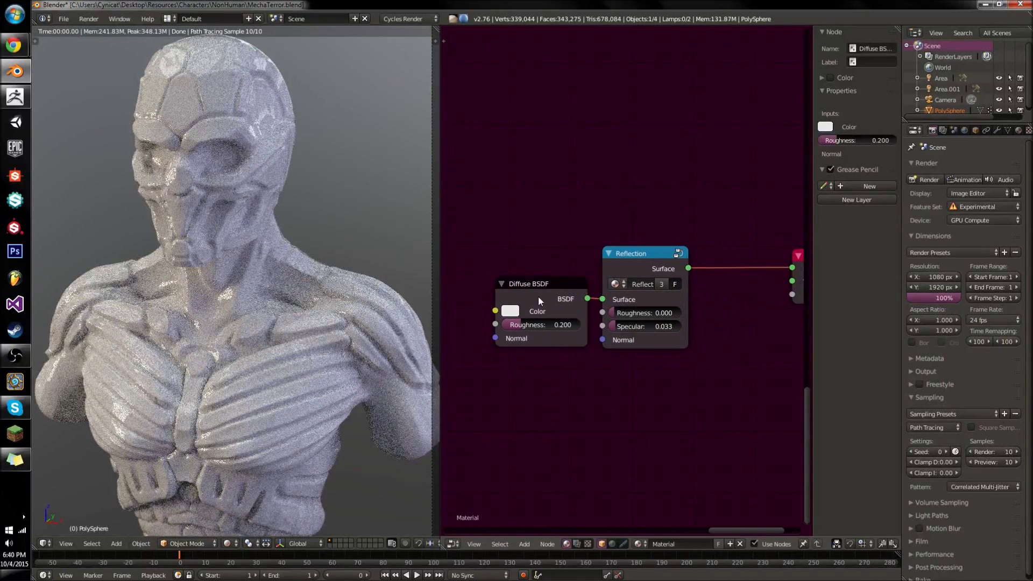
Add a Refraction BSDF node above the Diffuse BSDF and preview it through the Material Output.
key("shift+a")
mouse_move(489, 135)
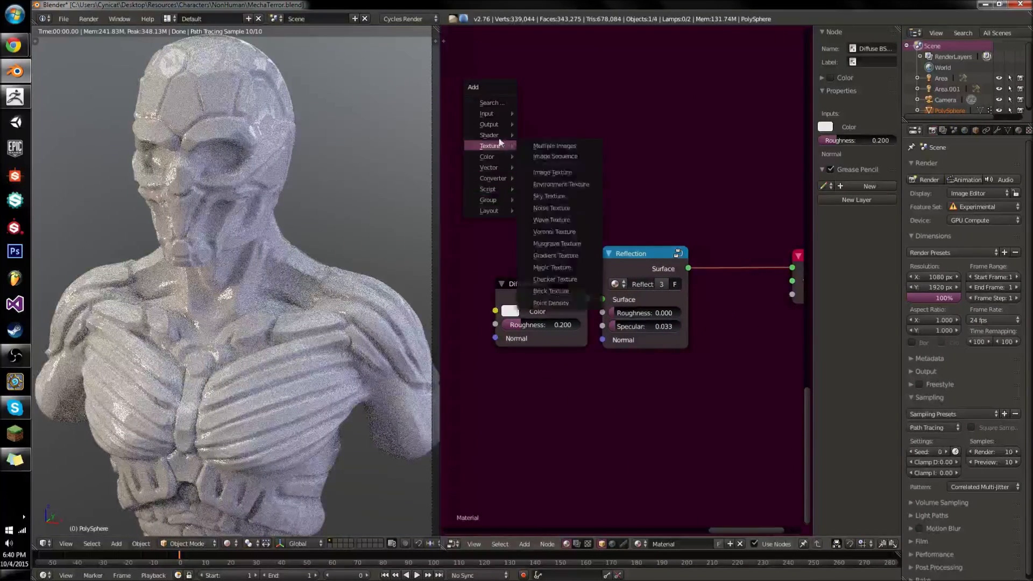
left_click(548, 194)
left_click(488, 150)
left_click(534, 157, "ctrl+shift")
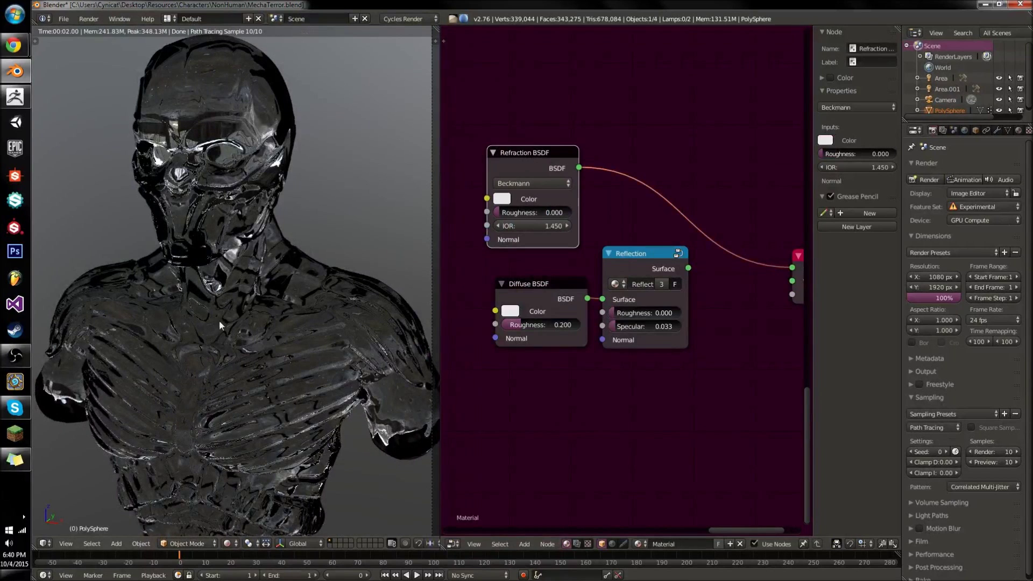
Set the Refraction BSDF's IOR to 1.
left_click(538, 226)
type("1")
key("Return")
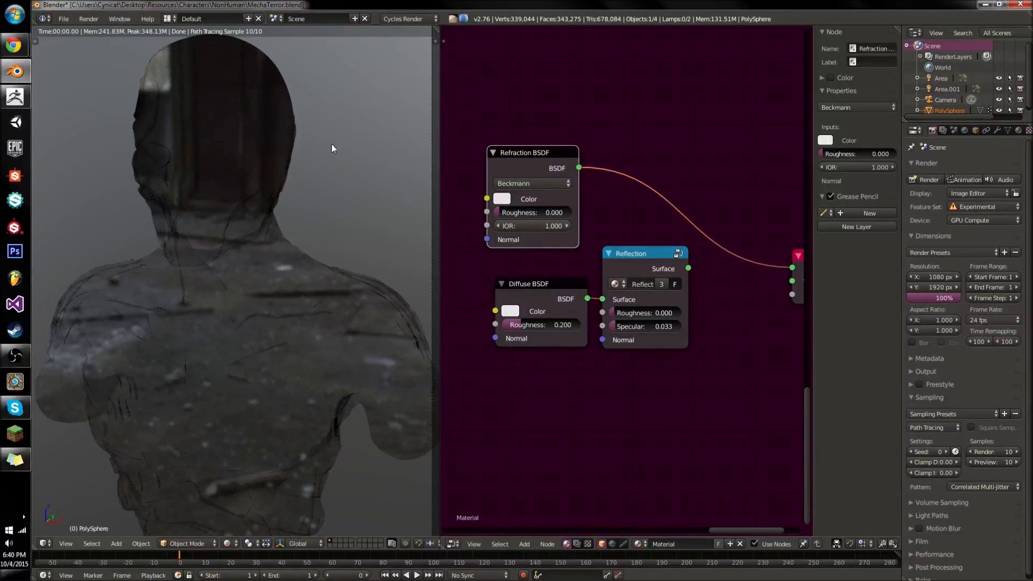
Set the Refraction BSDF's color to pure white.
left_click(502, 200)
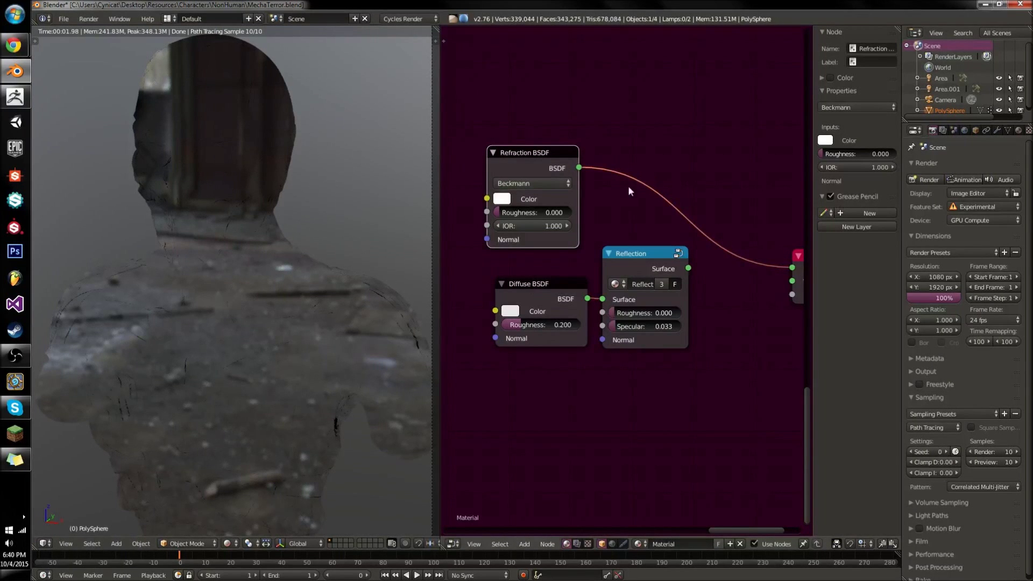
left_click_drag(539, 160, 545, 150)
middle_click_drag(626, 174, 590, 203)
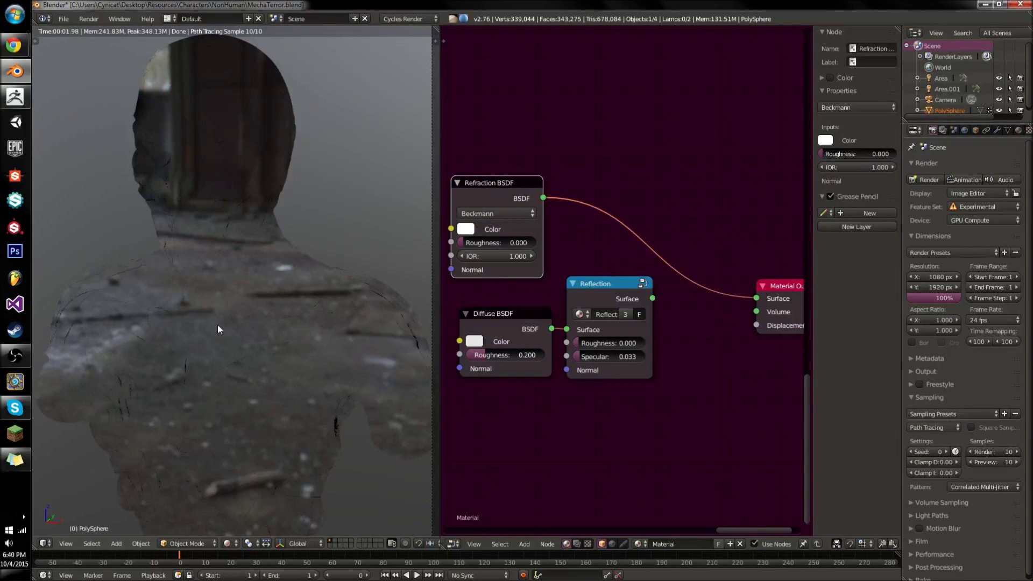
left_click(630, 176)
key("shift+a")
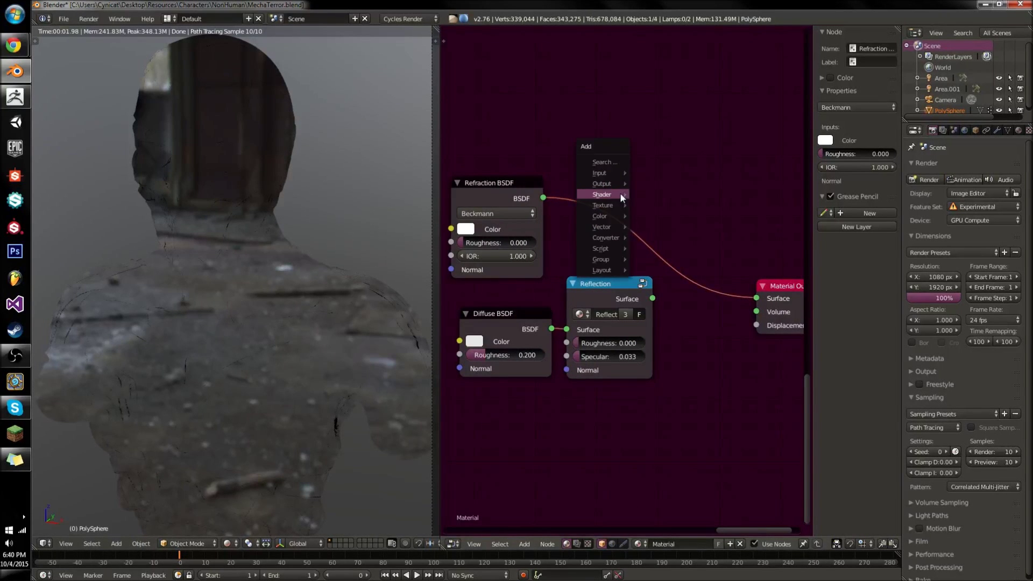
left_click(515, 198)
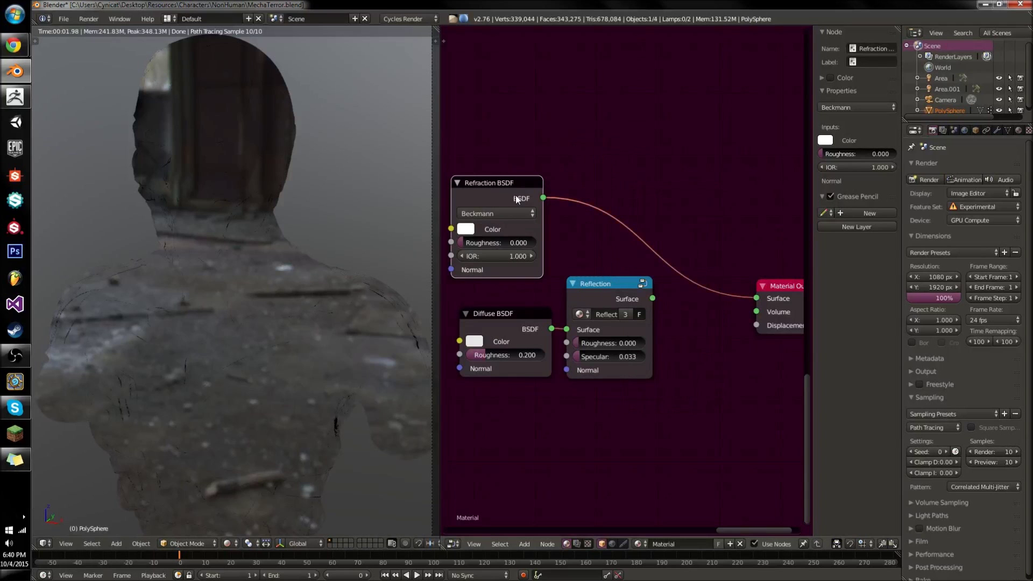
Set the Refraction BSDF's IOR to 1.45.
left_click(518, 254)
type("1.45")
key("Return")
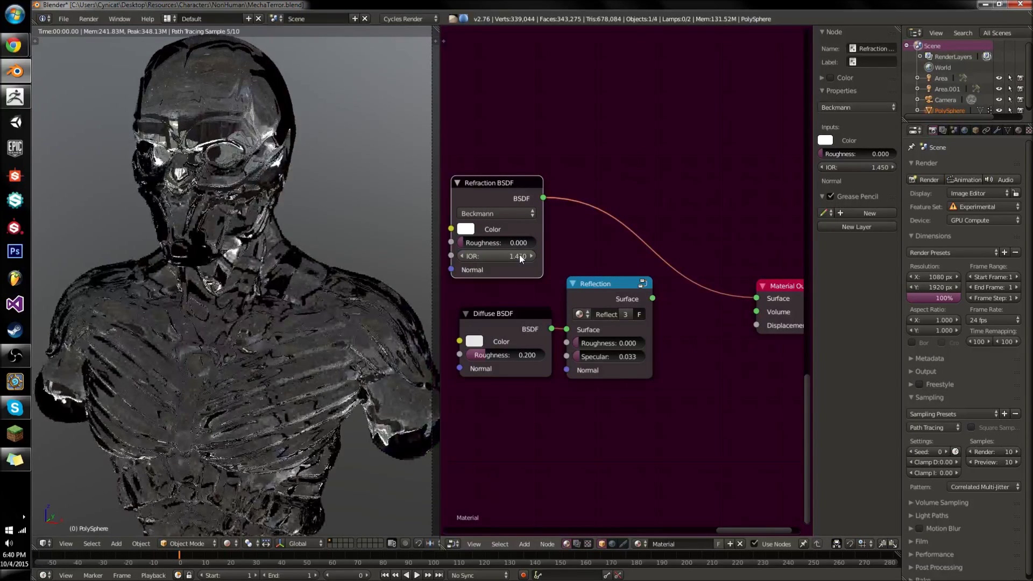
Duplicate the Reflection group and insert the copy between the Refraction BSDF and the Material Output.
left_click(573, 284)
key("g")
left_click(582, 285)
key("h")
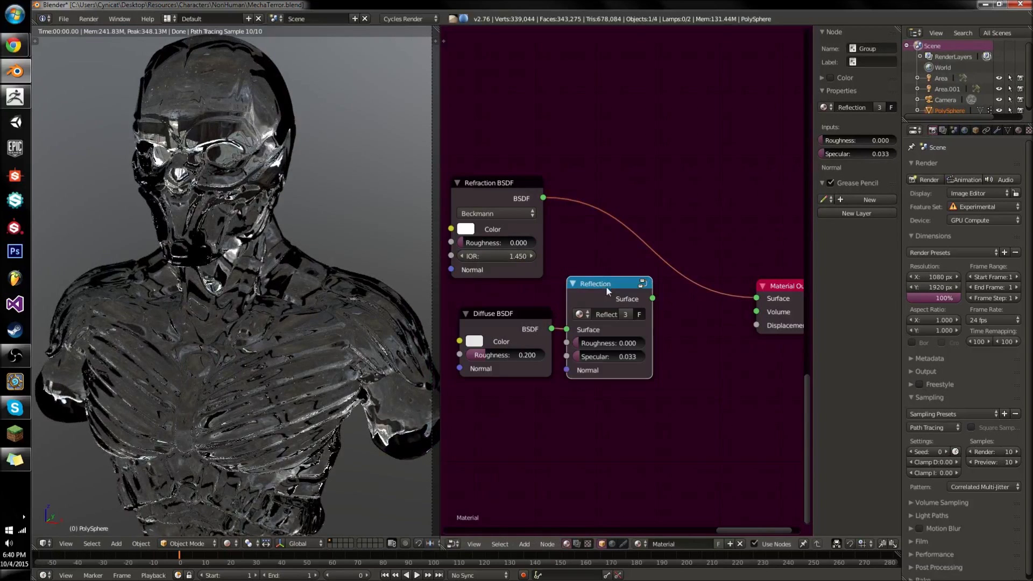
key("shift+d")
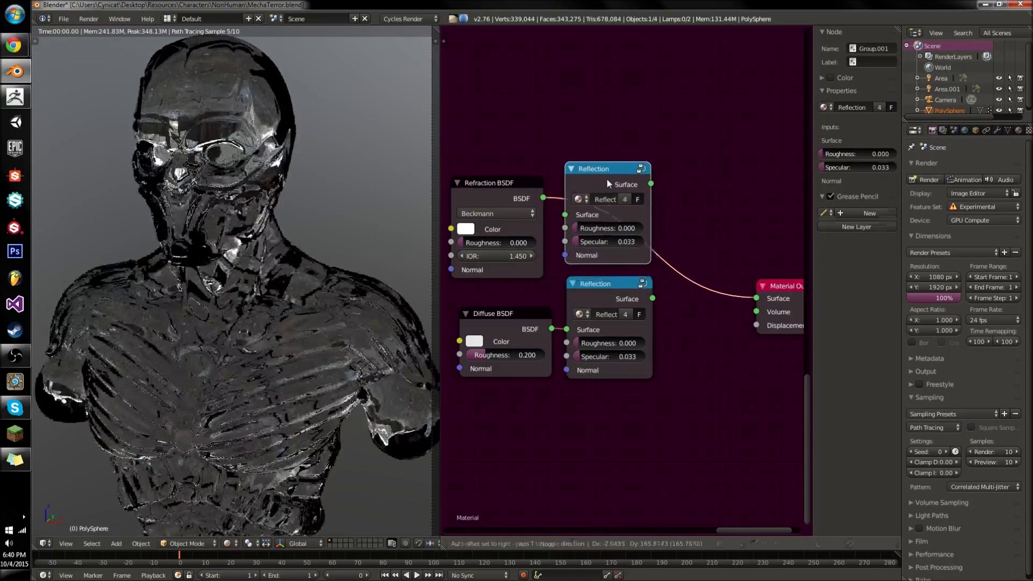
left_click(606, 178)
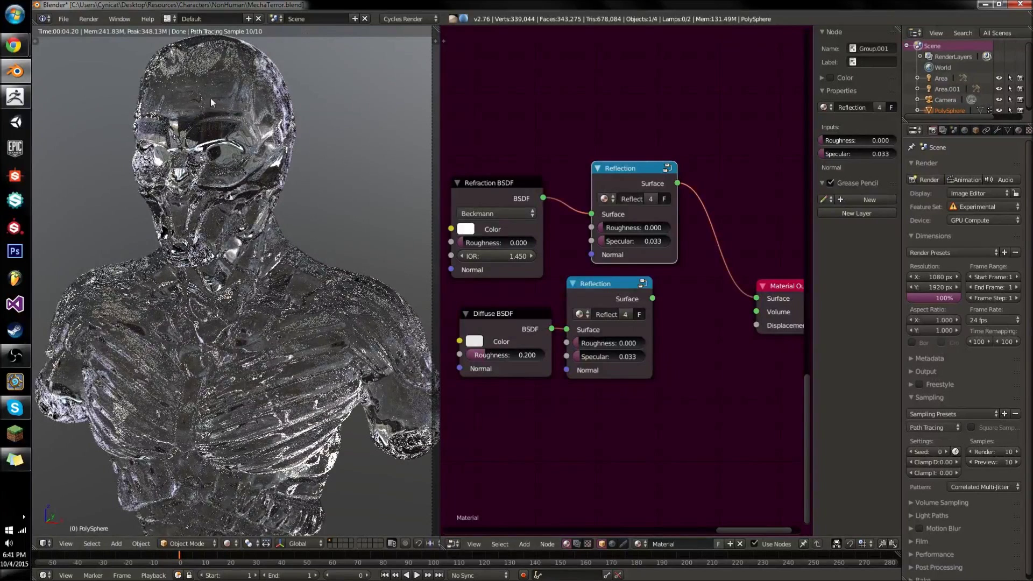
Tint the Refraction BSDF's color light red and line up its node pair above the diffuse pair.
left_click(467, 229)
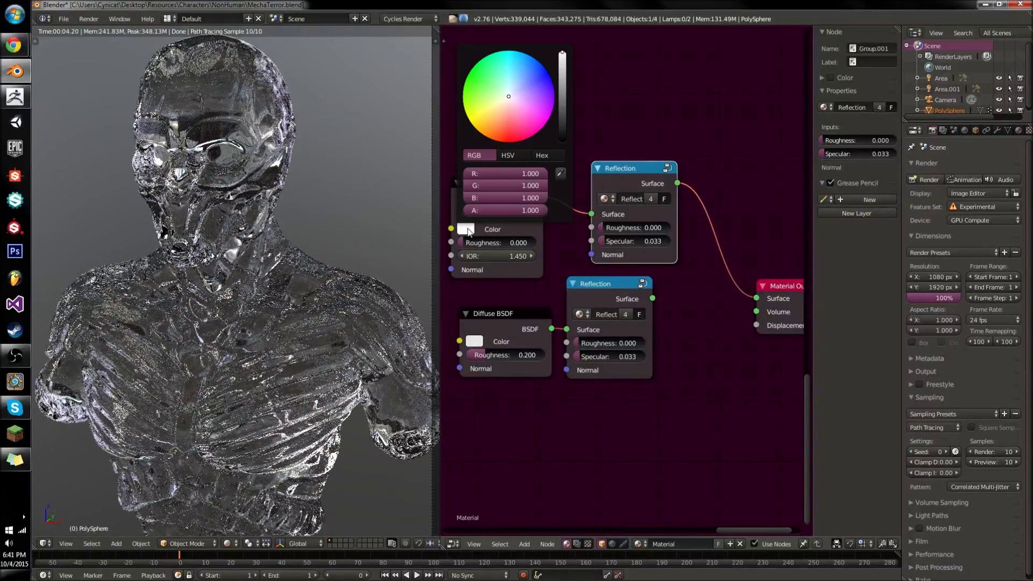
left_click_drag(501, 108, 502, 124)
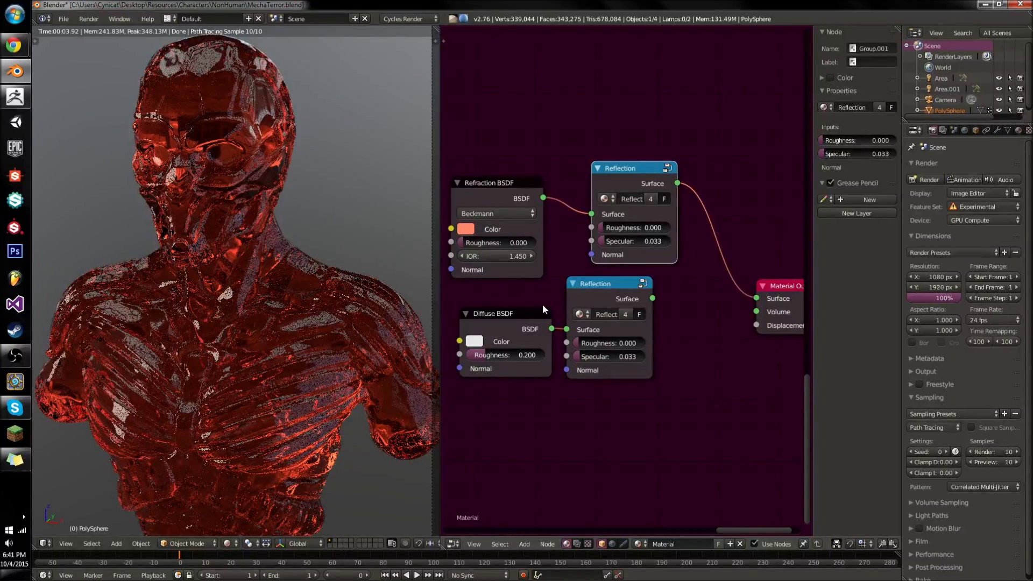
left_click_drag(529, 187, 531, 204)
left_click_drag(634, 180, 610, 186)
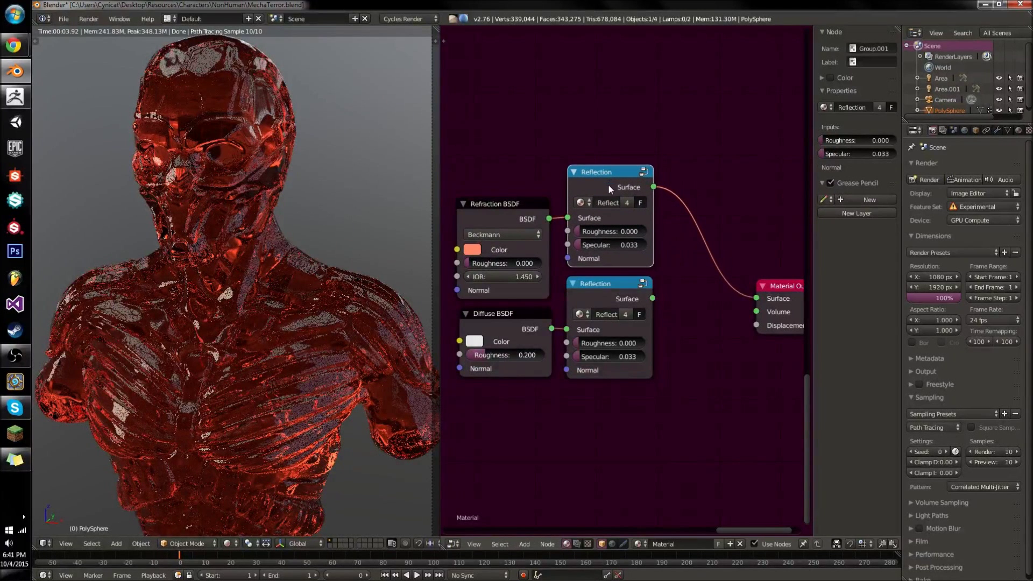
Add the Metallic node group below the diffuse pair and preview it through the Material Output.
middle_click_drag(618, 299, 640, 239)
middle_click_drag(638, 299, 643, 257)
key("shift+a")
mouse_move(602, 331)
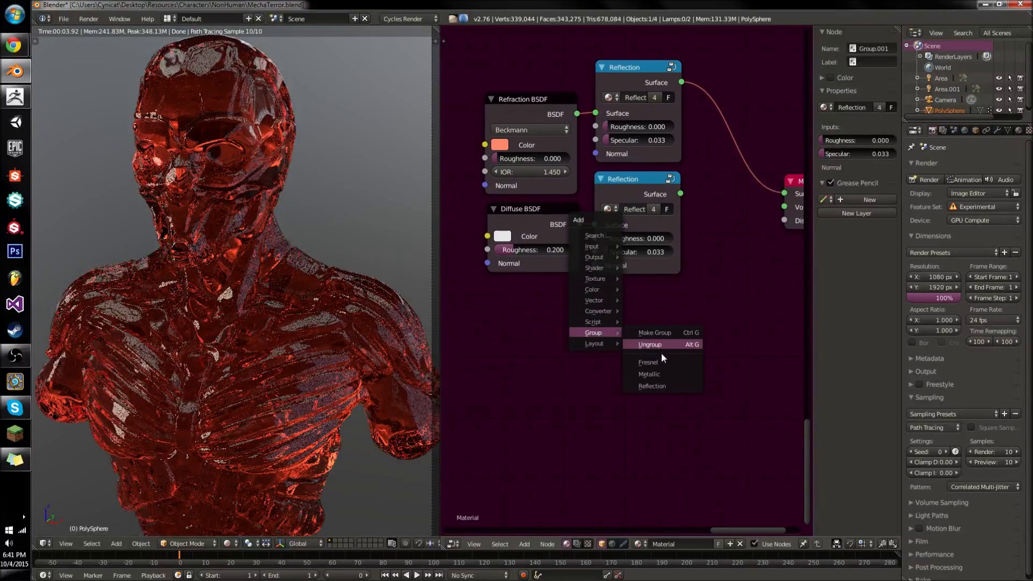
left_click(661, 374)
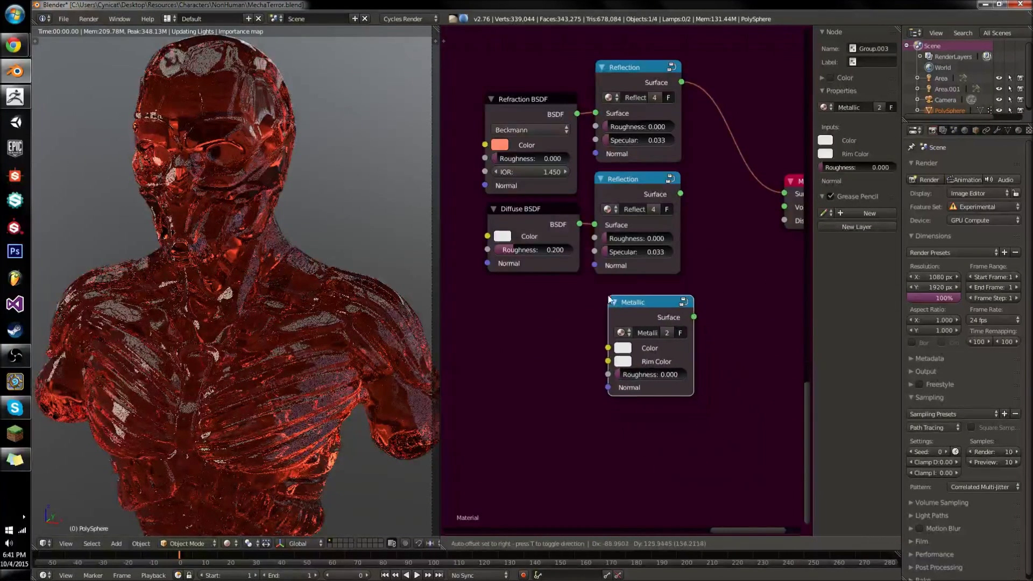
left_click(596, 291)
left_click(629, 303, "ctrl+shift")
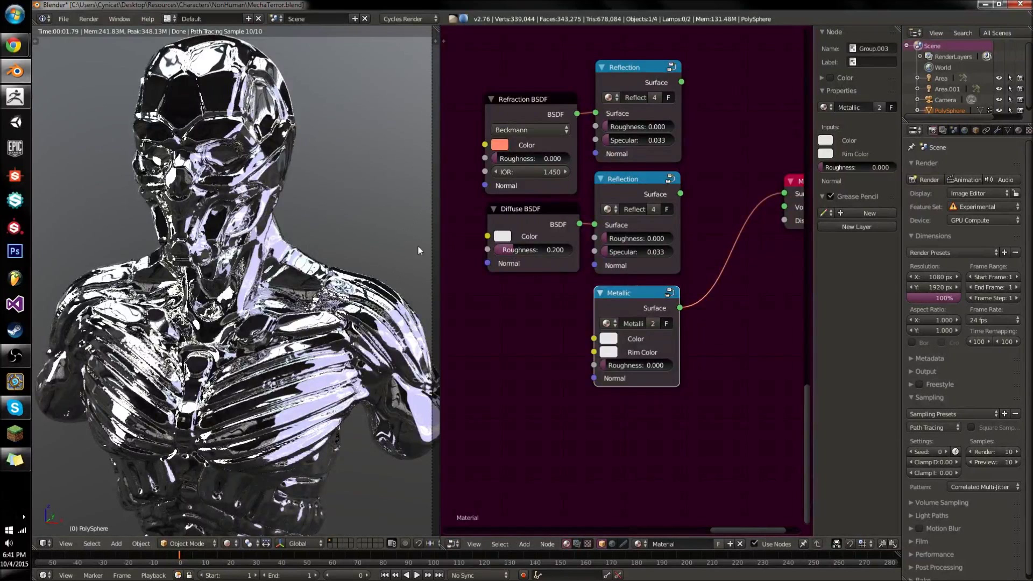
Set the Metallic group's roughness to 0.182 and its color to light red.
left_click_drag(610, 368, 619, 366)
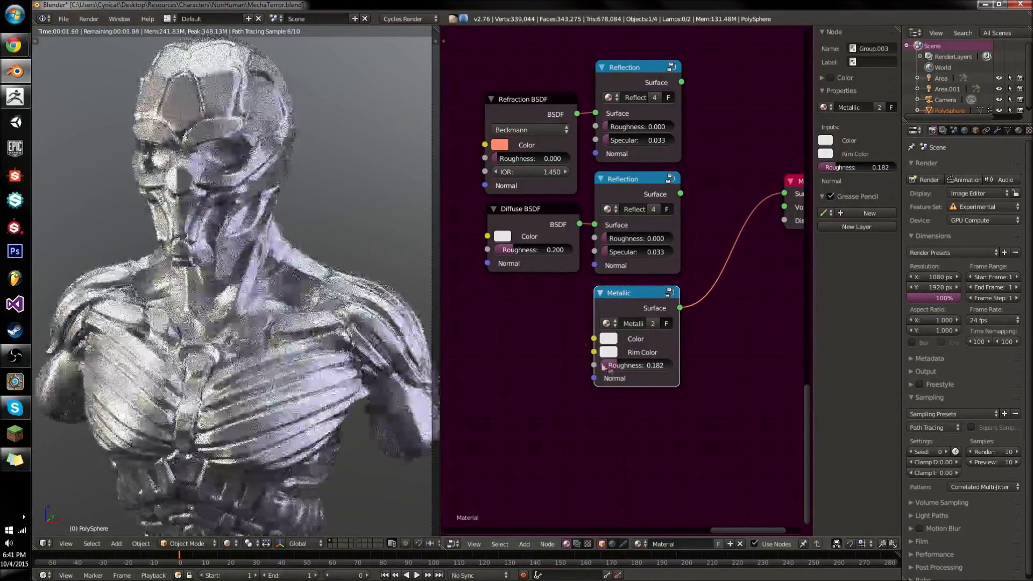
left_click(611, 338)
left_click(650, 236)
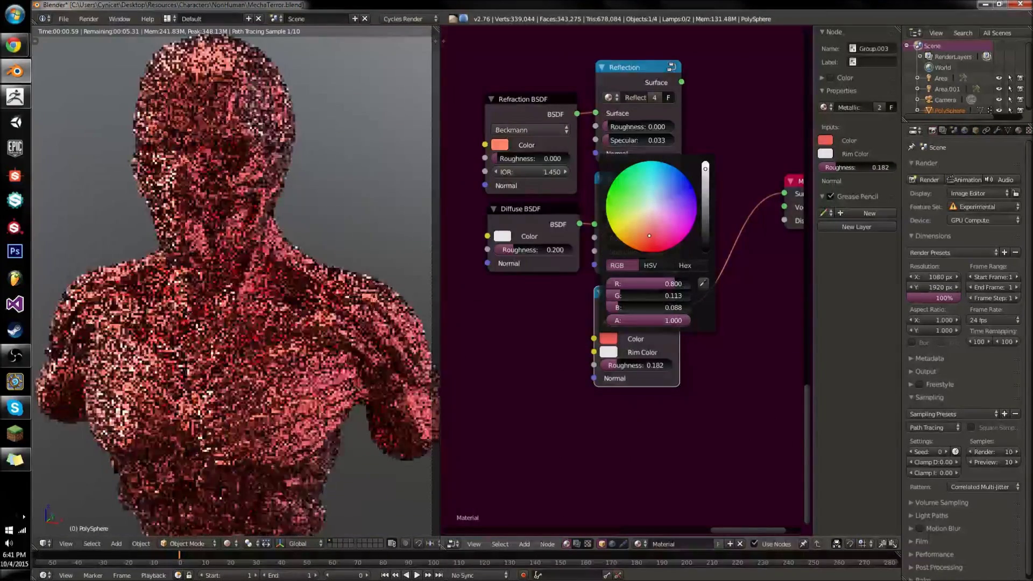
key("Home")
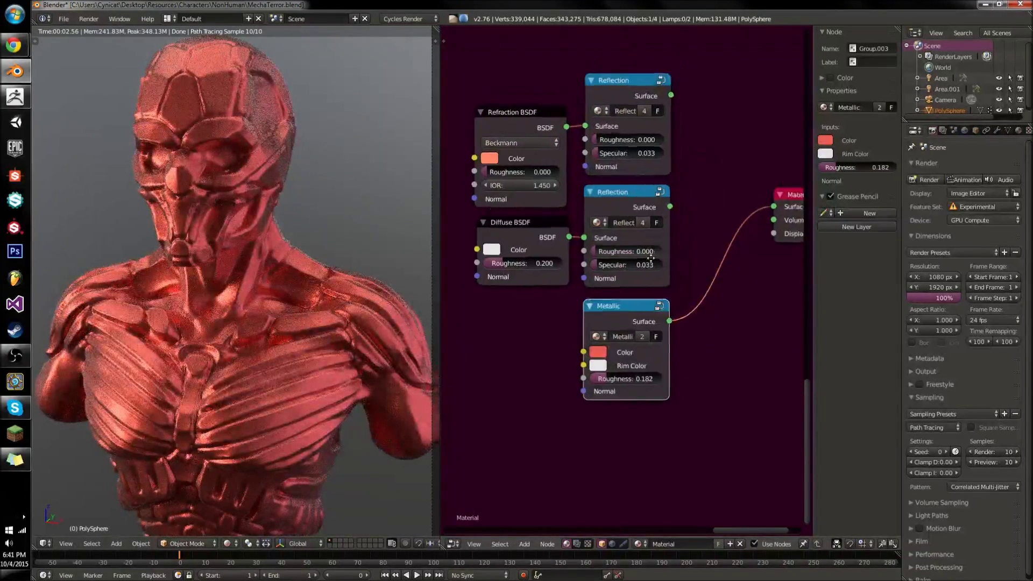
Move the Material Output node farther from the shader groups, level with the Metallic group.
left_click_drag(592, 132, 463, 392)
left_click_drag(612, 355, 540, 270)
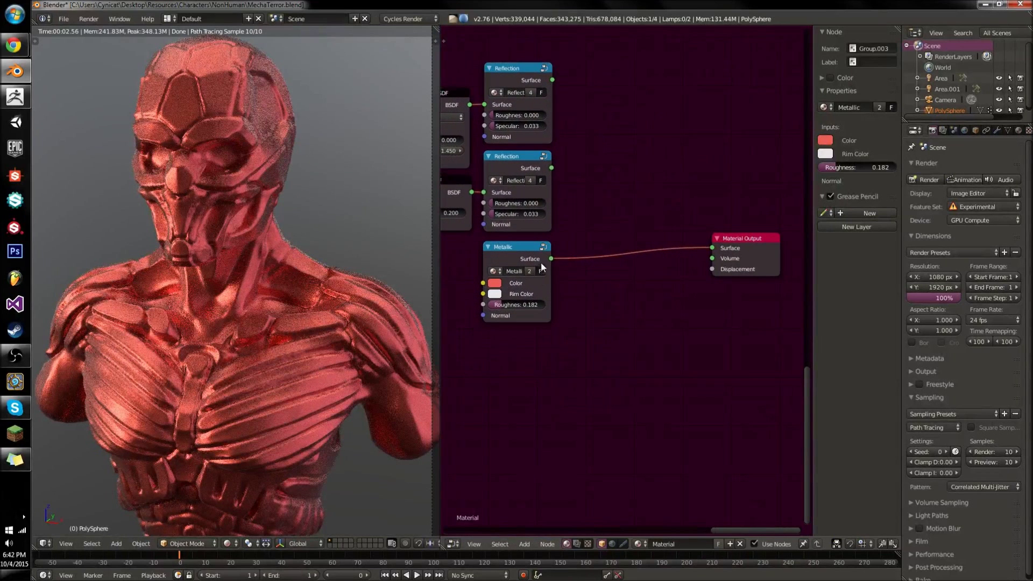
left_click(532, 247)
middle_click_drag(537, 247, 588, 259)
scroll(588, 258, "up", 1)
mouse_move(554, 259)
left_mouse_down()
mouse_move(574, 252)
mouse_move(537, 257)
mouse_move(577, 252)
mouse_move(560, 260)
left_mouse_up()
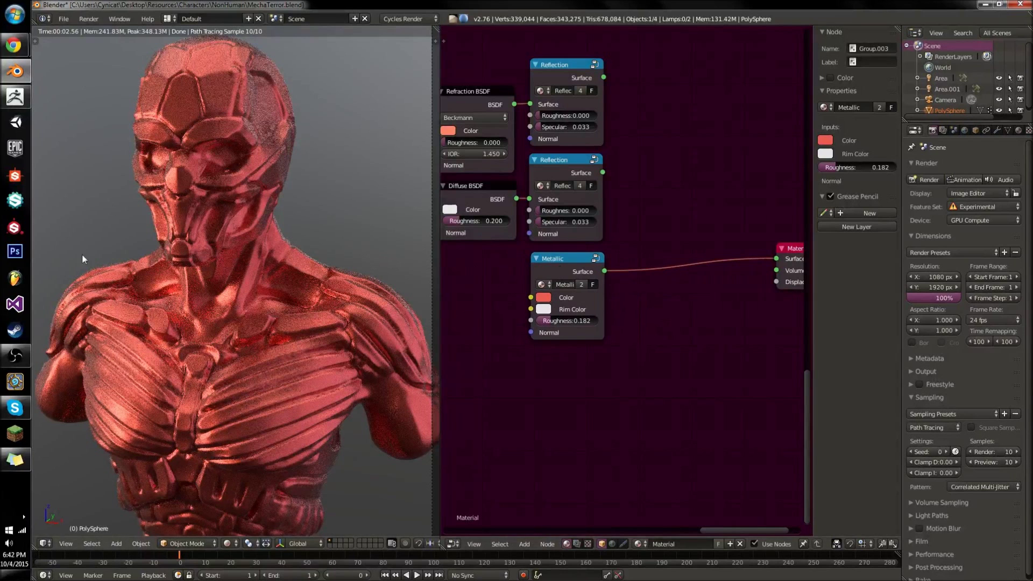
Change the Metallic group's color to a dark, fully saturated red with an HSV value of 0.353.
left_click(560, 67)
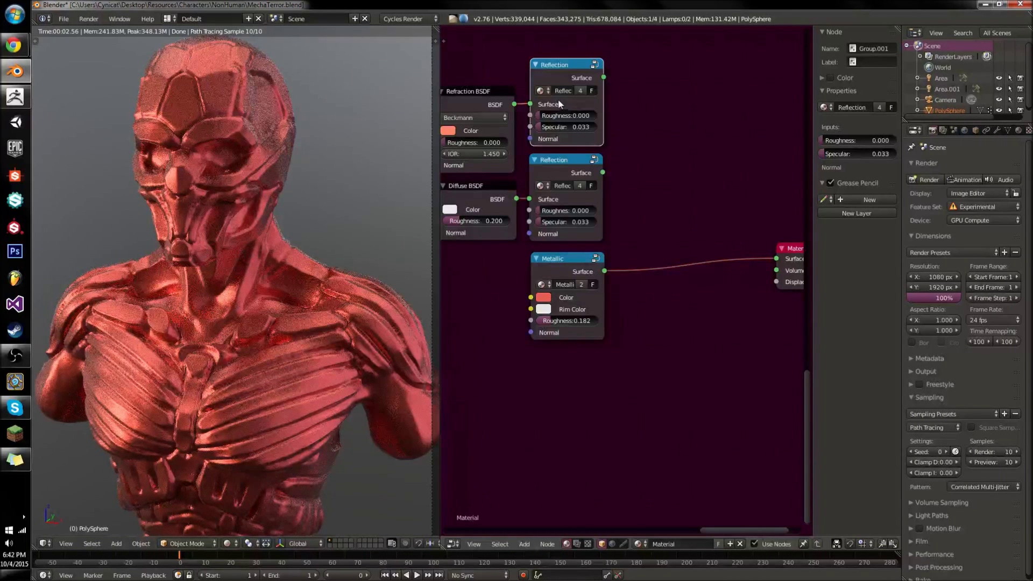
left_click(566, 261)
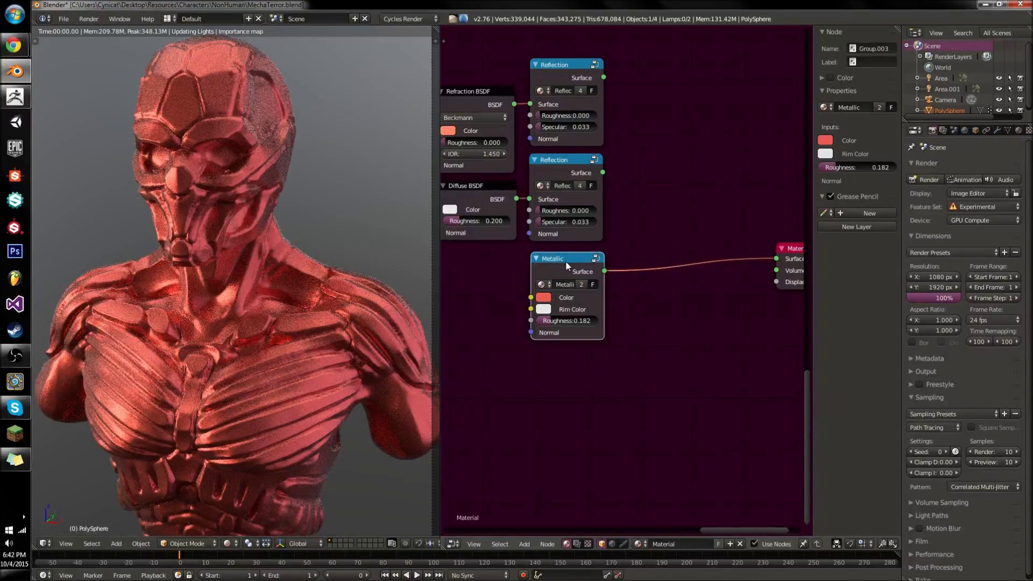
left_click(543, 297)
left_click(592, 163)
mouse_move(591, 163)
left_mouse_down()
mouse_move(563, 168)
mouse_move(578, 175)
mouse_move(581, 225)
mouse_move(544, 253)
left_mouse_up()
left_click(581, 235)
left_click_drag(612, 271, 570, 272)
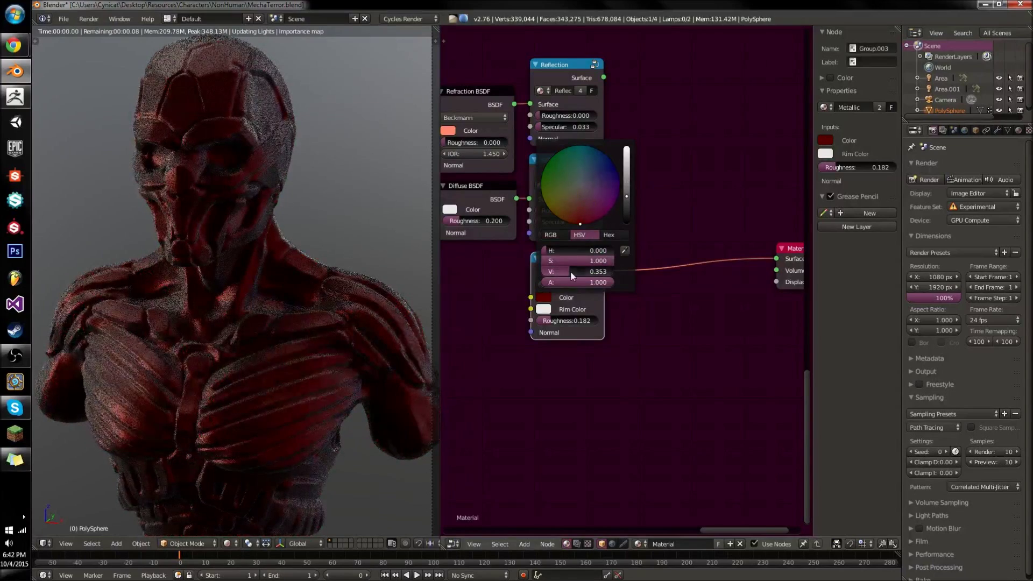
Set the Metallic group's roughness to 0.236 and copy its dark red color to the rim color.
left_click_drag(561, 323, 557, 325)
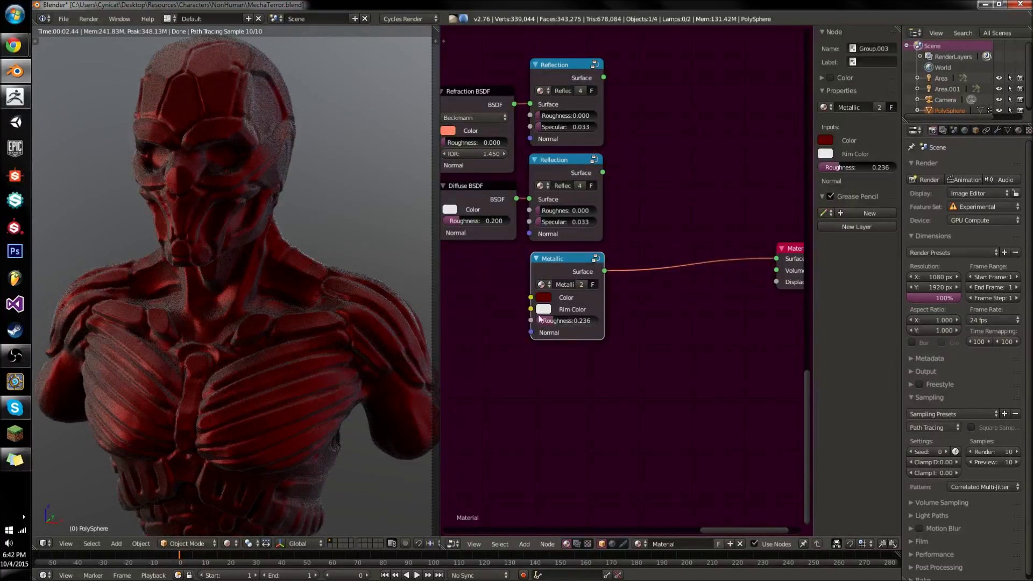
left_click_drag(542, 298, 545, 310)
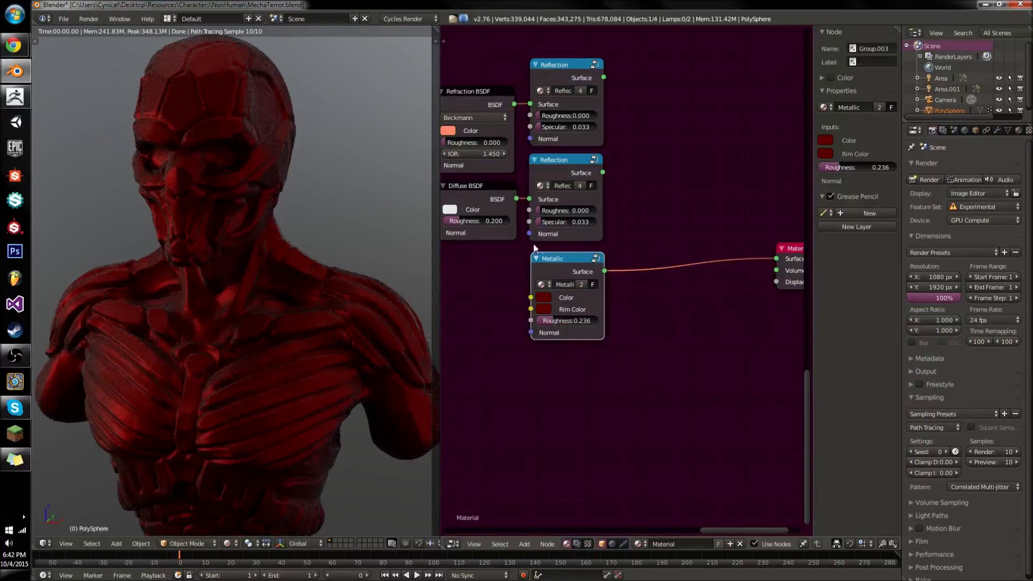
Add another Reflection group, insert it between the Metallic group and the Material Output, and place it beside the Metallic group.
left_click_drag(570, 256, 502, 259)
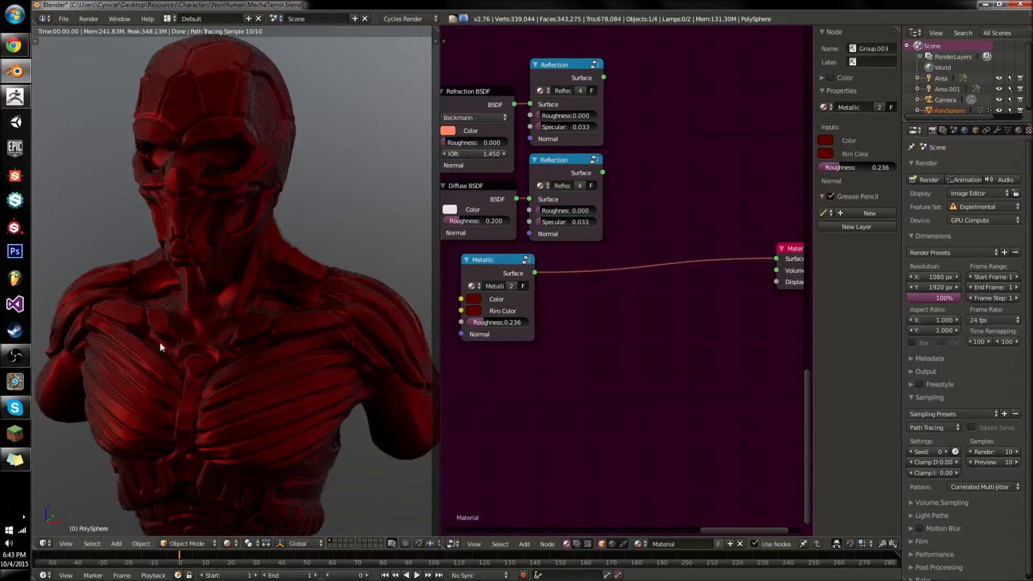
key("shift+a")
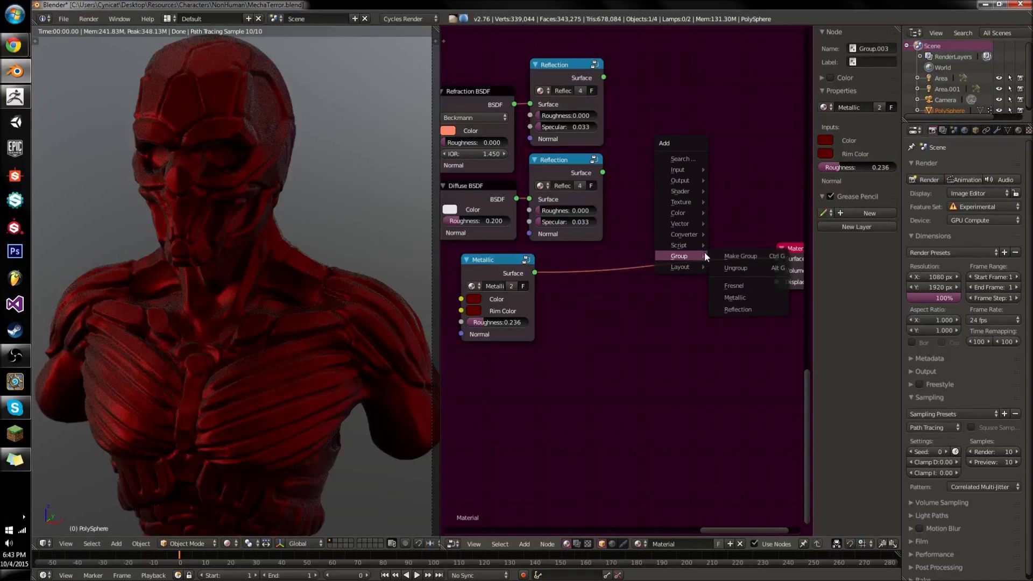
key("shift+a")
mouse_move(601, 267)
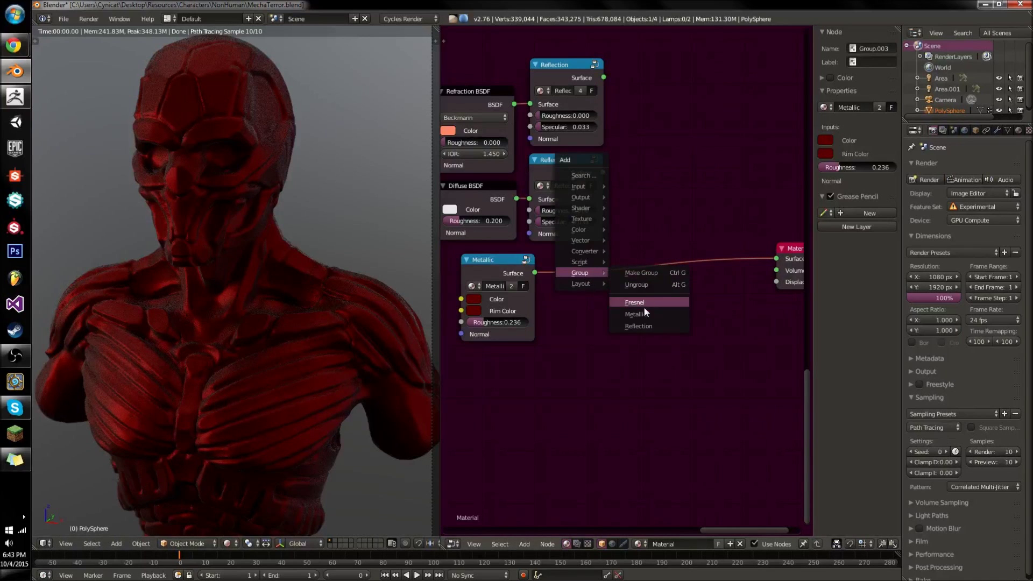
left_click(646, 323)
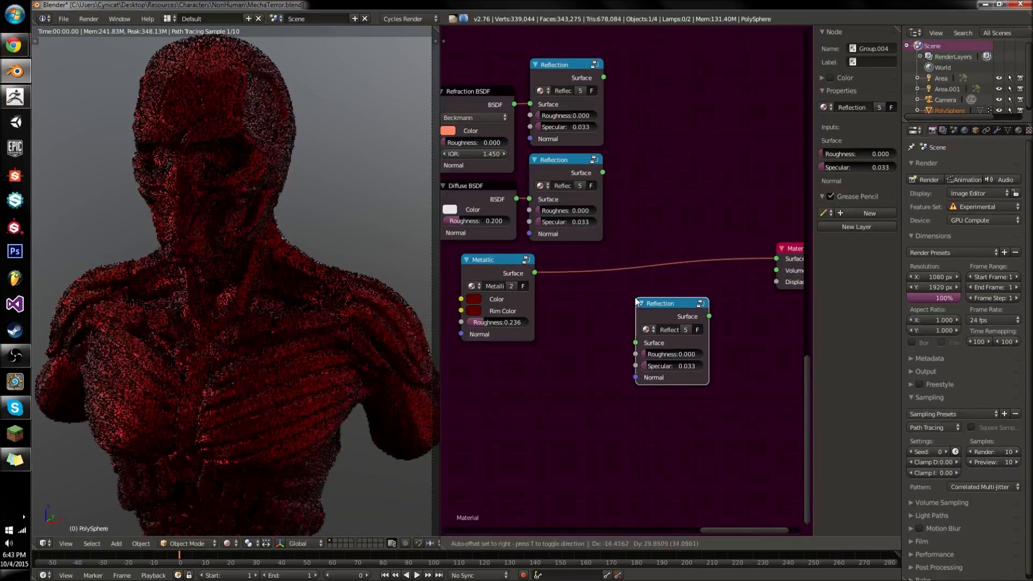
left_click(635, 302)
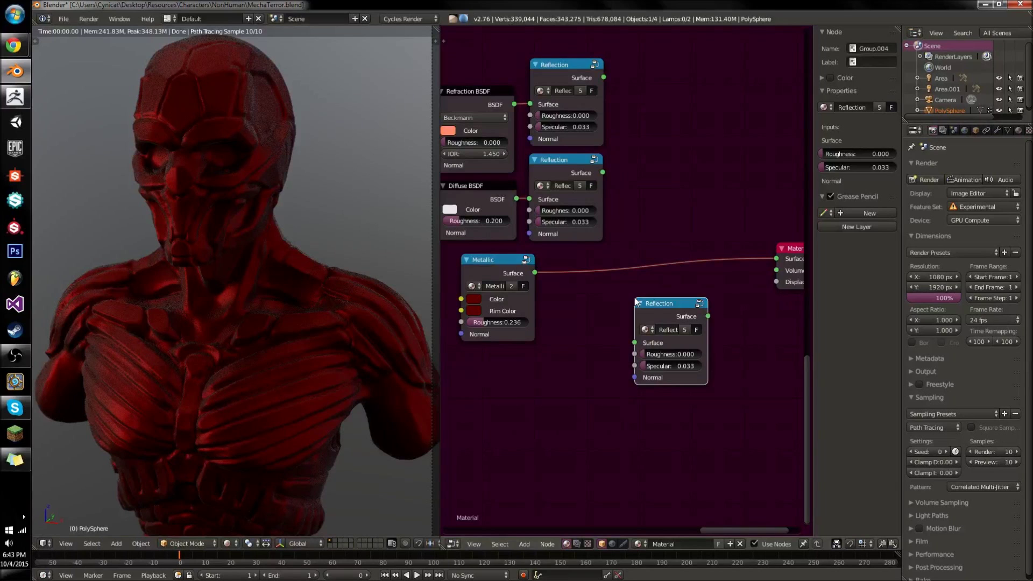
left_click_drag(674, 321, 657, 267)
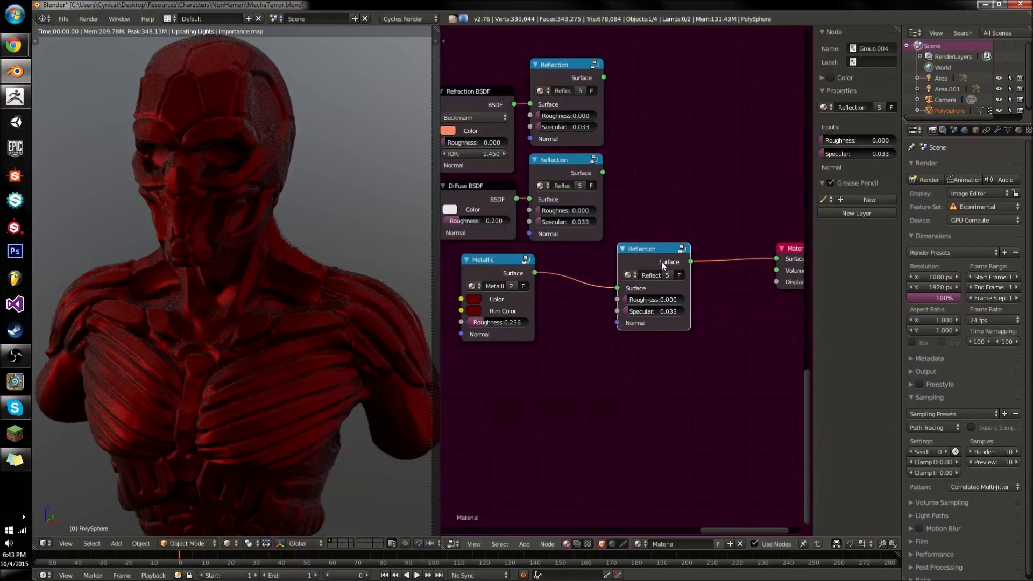
left_click_drag(662, 261, 611, 273)
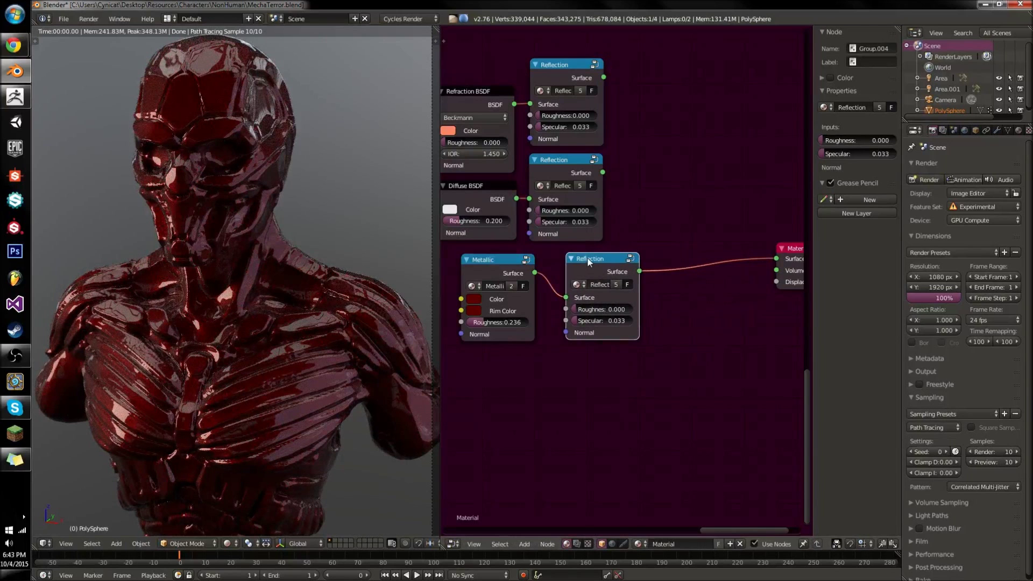
Try Specular values of 0.524 and 0 on the Reflection group fed by Metallic, and set it to 0.010.
scroll(586, 289, "up", 1)
left_click_drag(580, 329, 602, 328)
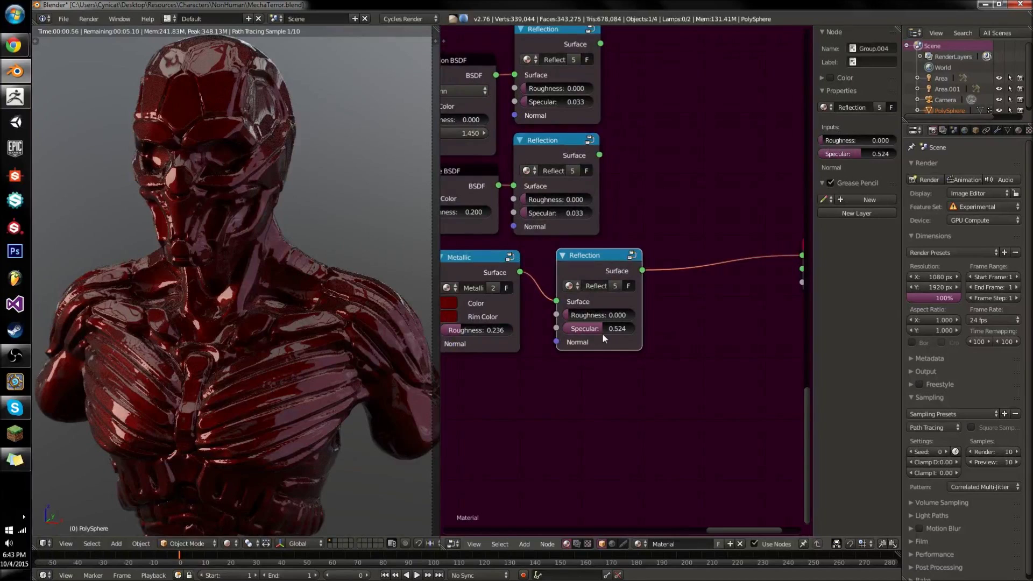
left_click_drag(602, 331, 568, 332)
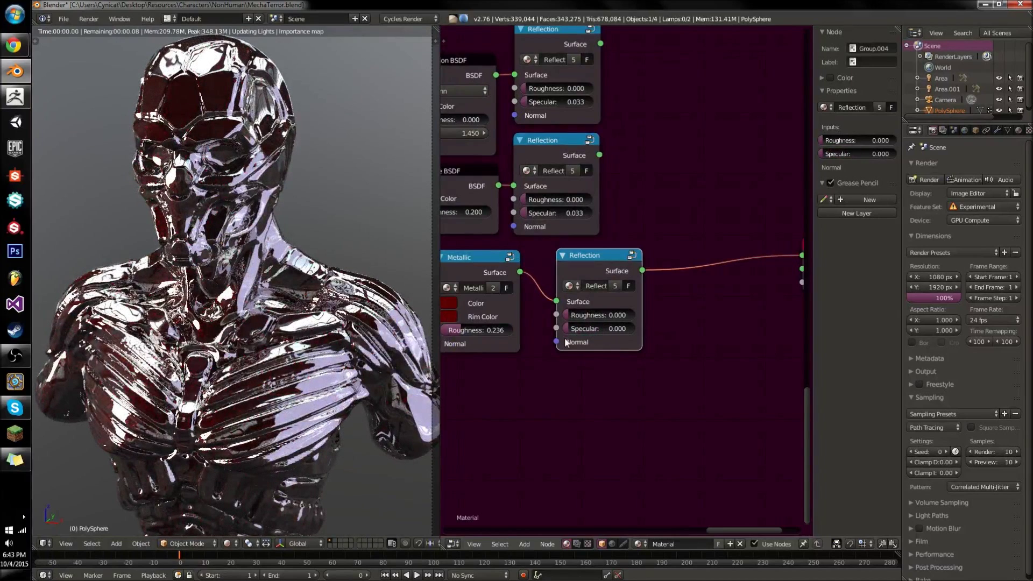
left_click_drag(569, 329, 576, 328)
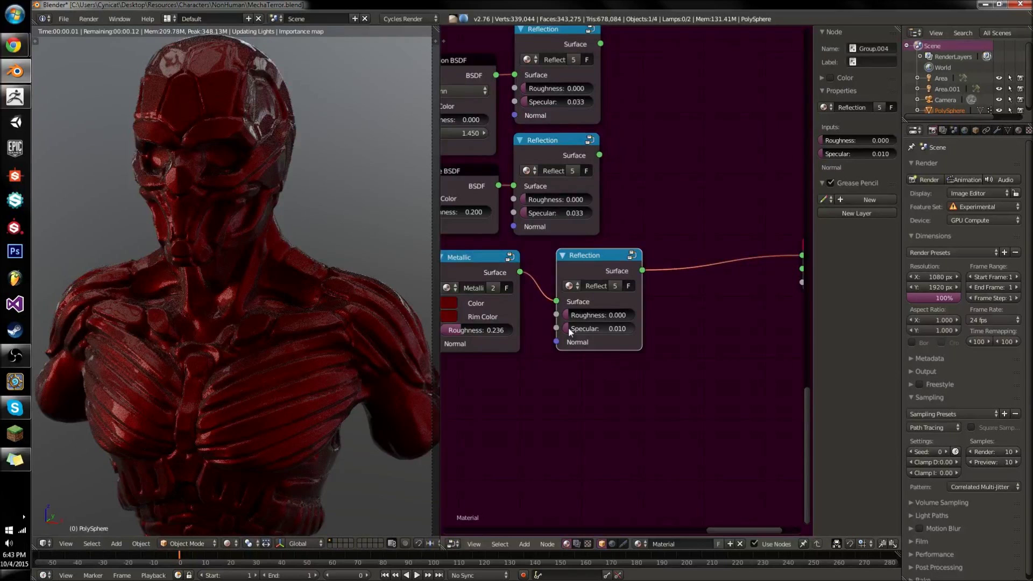
left_click_drag(569, 329, 565, 328)
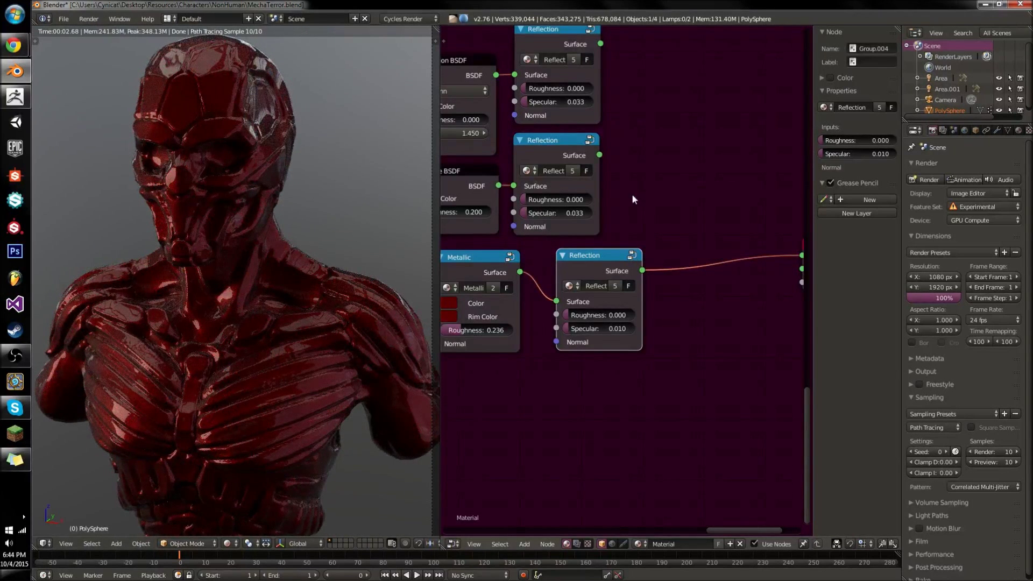
Line up the Metallic and Reflection pair directly beneath the diffuse pair.
scroll(636, 191, "down", 2)
left_click_drag(611, 305, 589, 312)
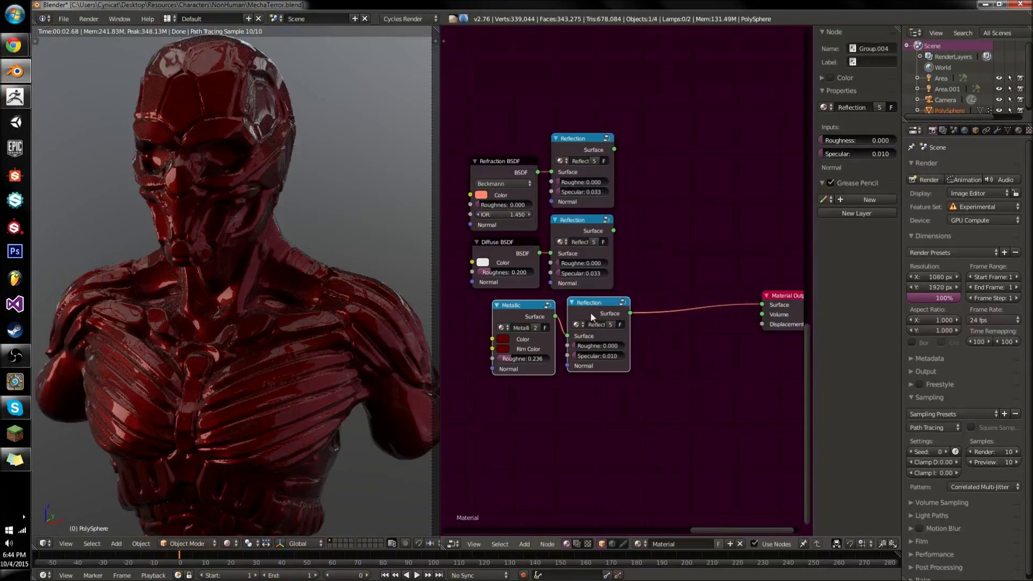
key("r")
right_click(649, 273)
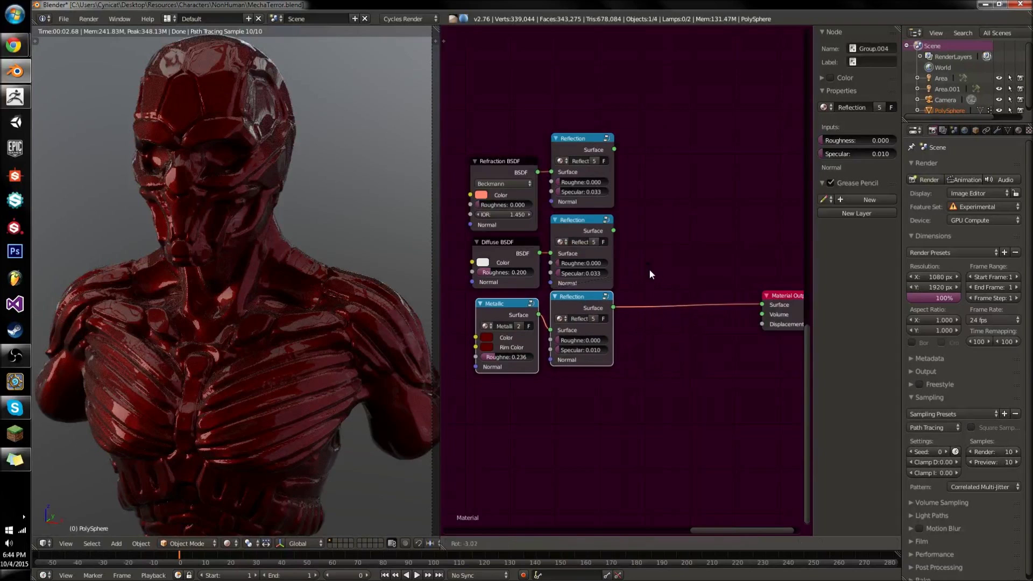
key("g")
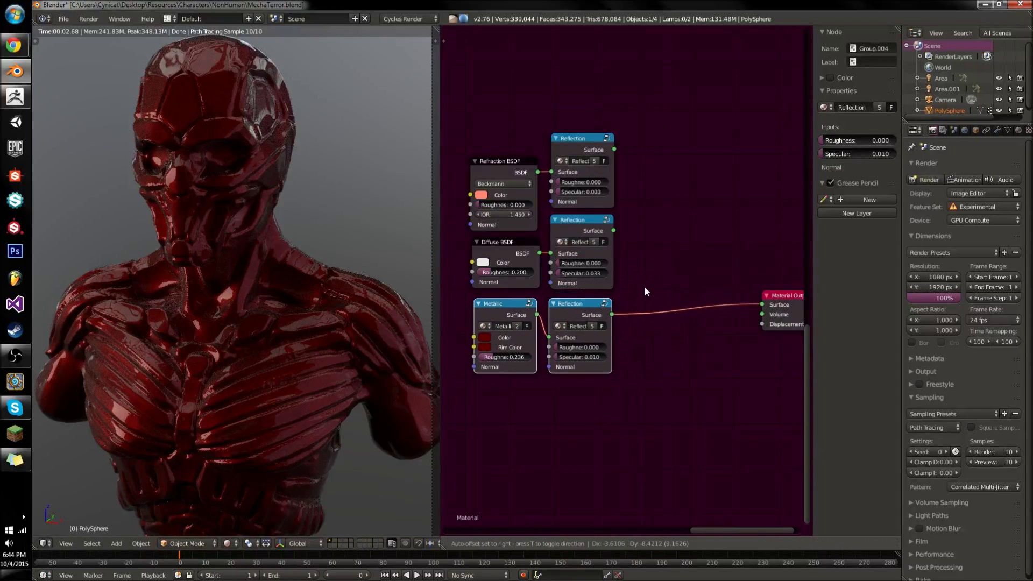
right_click(630, 291)
right_click(593, 303)
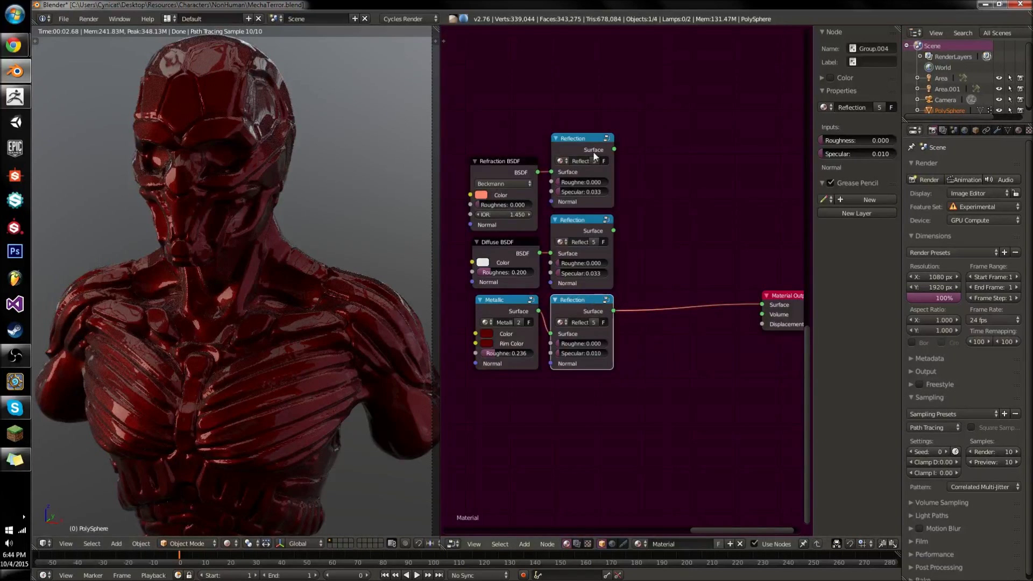
middle_click_drag(609, 170, 612, 309)
scroll(613, 309, "down", 1)
key("d")
left_click_drag(517, 192, 802, 170)
left_click_drag(526, 117, 801, 82)
left_click(836, 264)
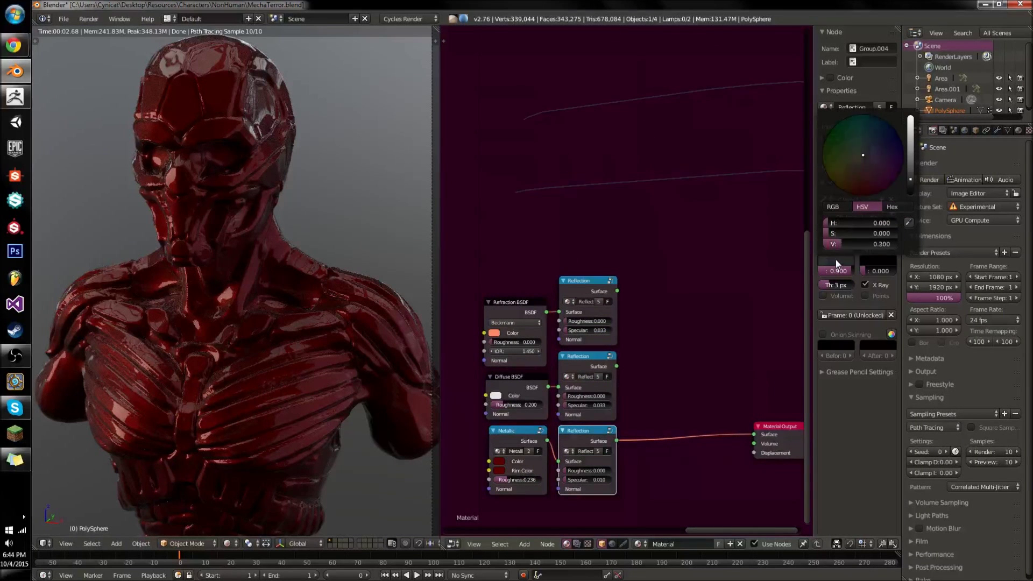
mouse_move(571, 165)
middle_mouse_down()
mouse_move(664, 184)
mouse_move(731, 95)
middle_mouse_up()
left_click(891, 222)
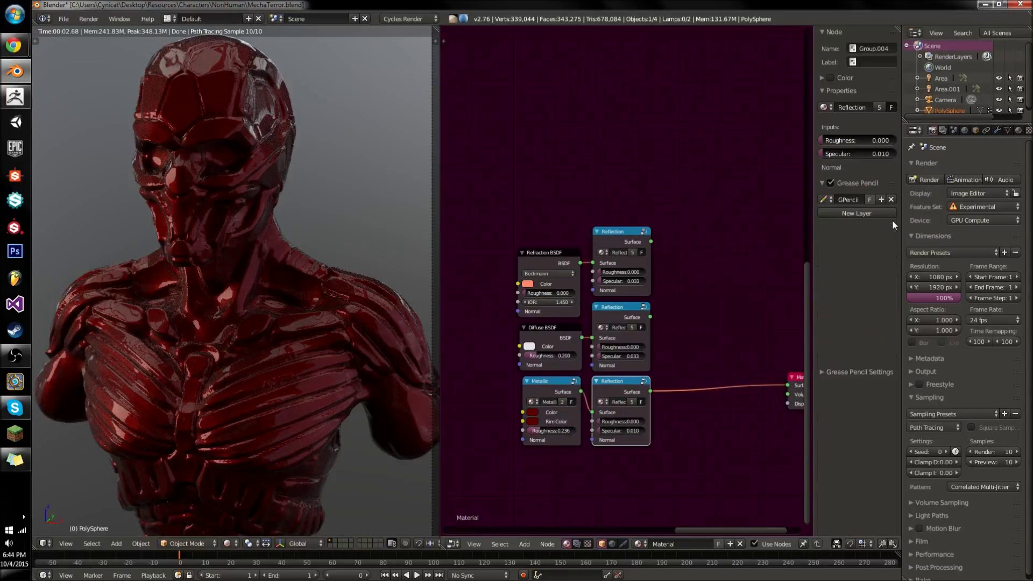
Sketch two long, roughly horizontal Grease Pencil lines in the empty space above the nodes and set their stroke color to white.
scroll(677, 283, "up", 2)
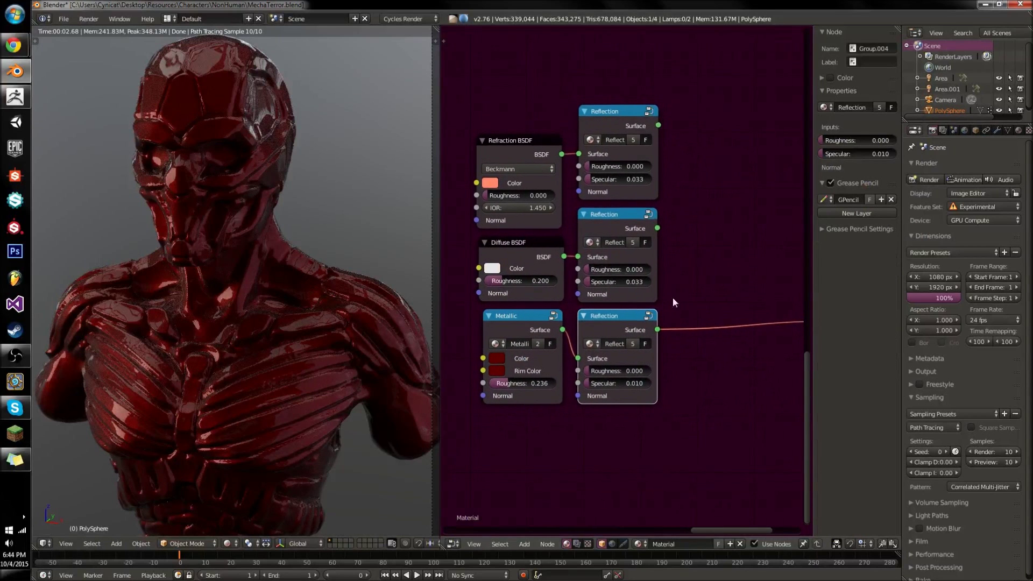
scroll(670, 280, "down", 1)
scroll(668, 325, "down", 2)
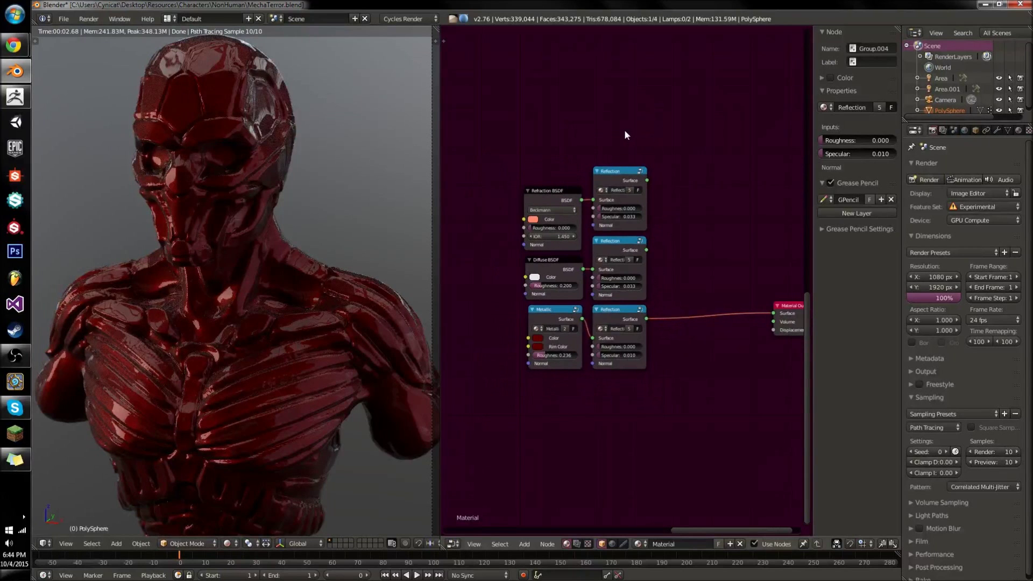
scroll(522, 413, "up", 4)
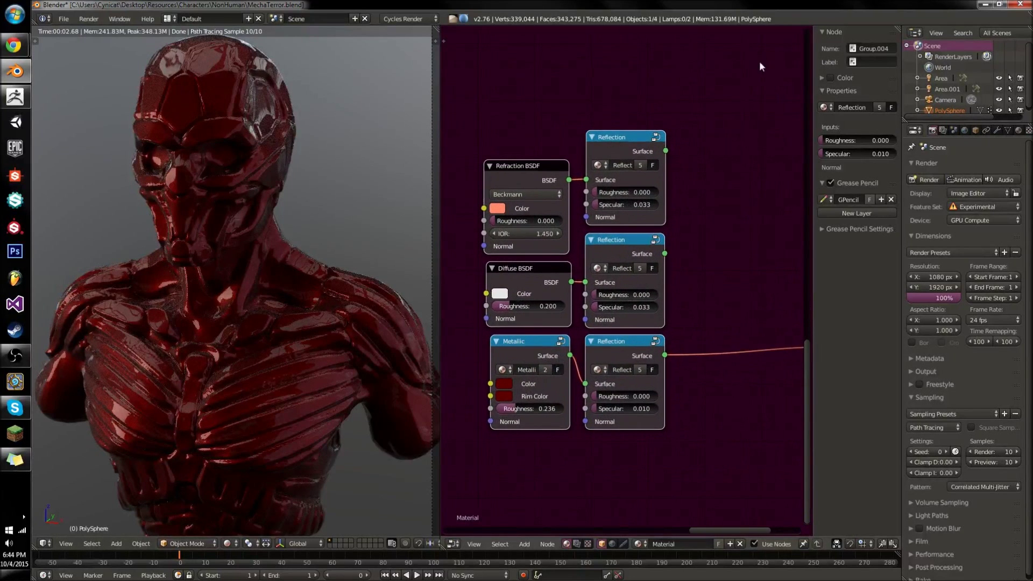
middle_click_drag(760, 60, 742, 393)
left_click_drag(467, 305, 802, 316)
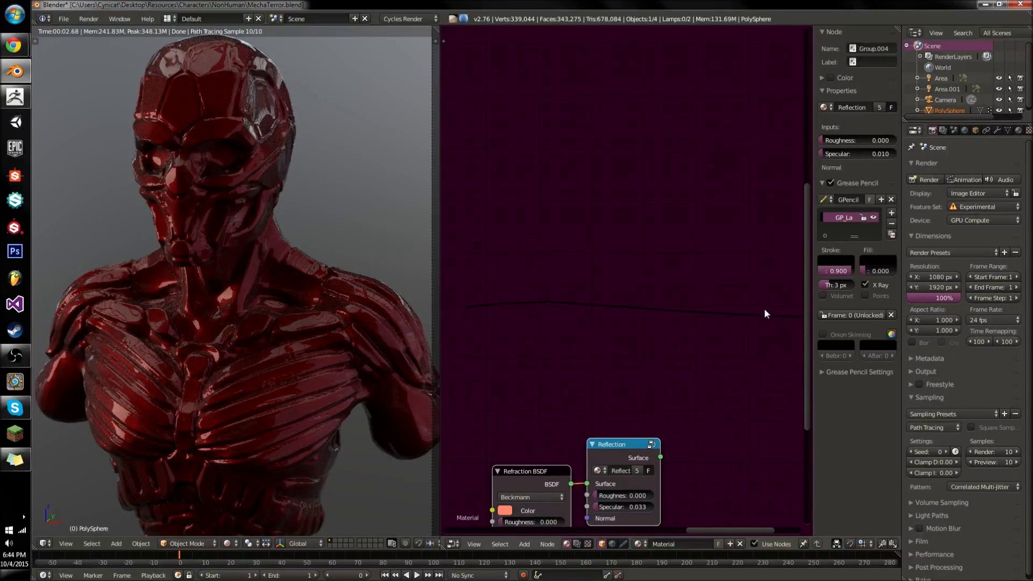
left_click(849, 259)
scroll(849, 259, "up", 10)
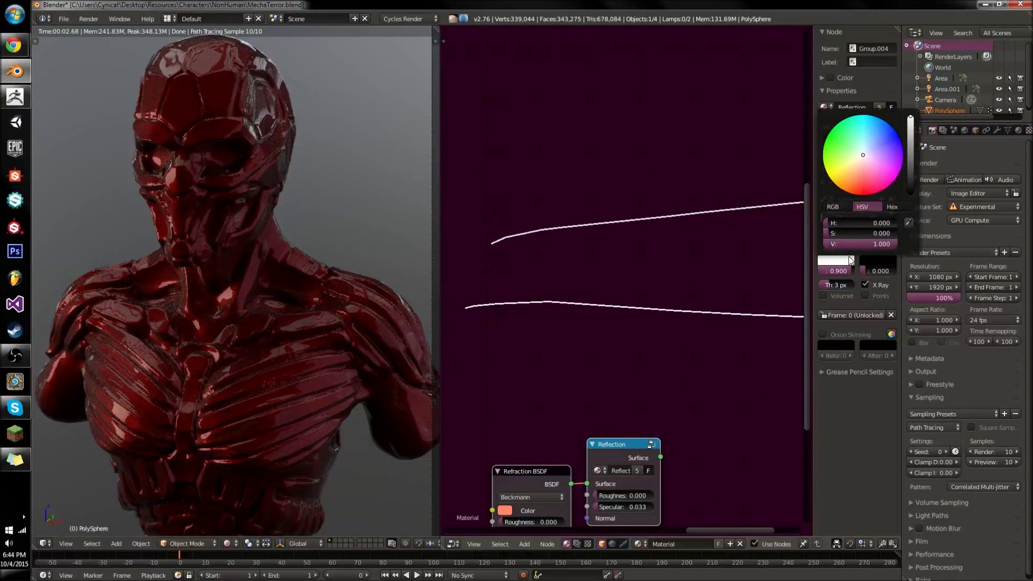
scroll(668, 199, "down", 1)
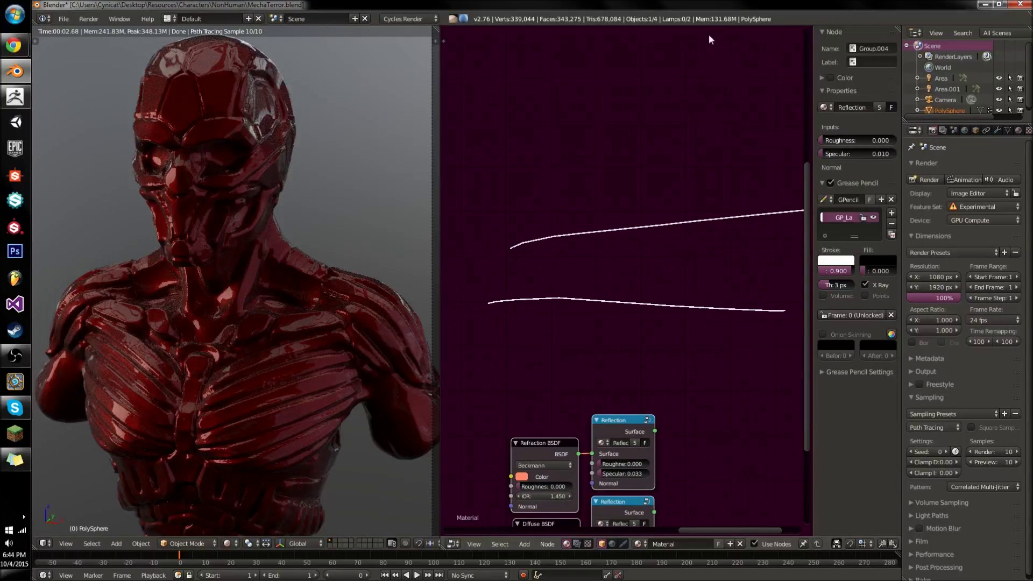
Sketch a light ray meeting both surface lines, mark the contact points, and erase the sketch.
left_click_drag(709, 45, 624, 228)
mouse_move(600, 191)
left_mouse_down()
mouse_move(628, 227)
mouse_move(614, 302)
left_mouse_up()
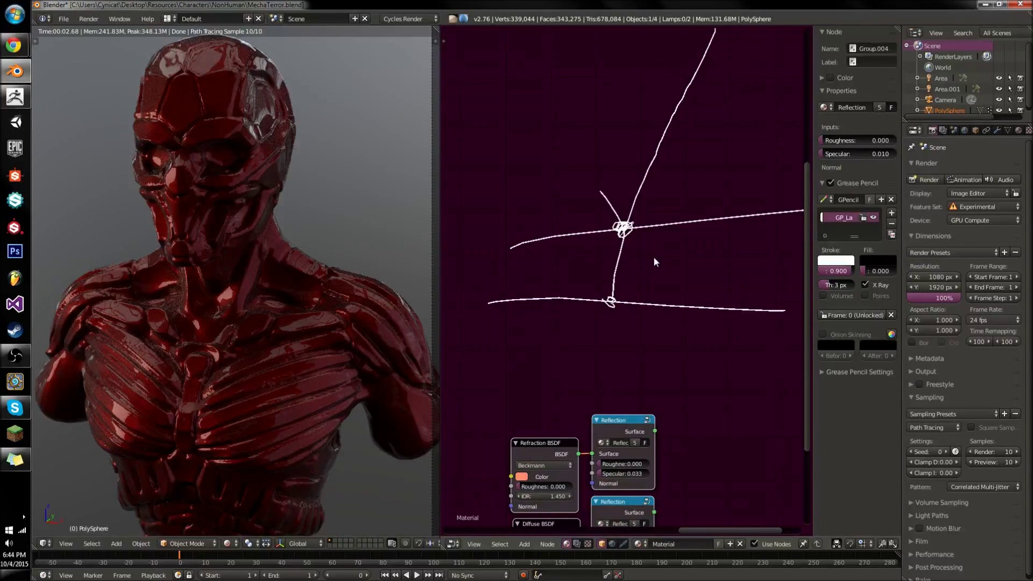
scroll(652, 244, "down", 1)
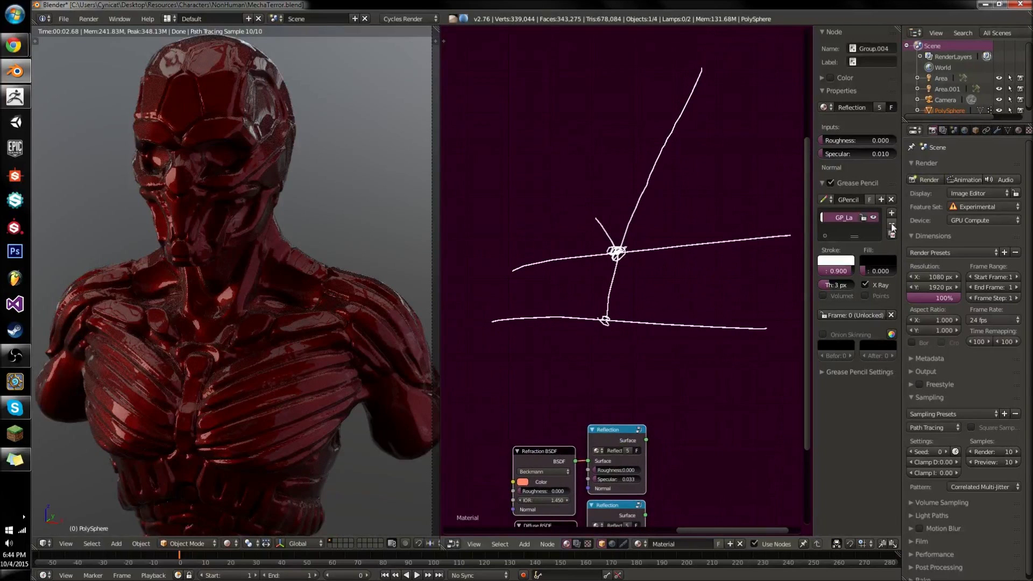
mouse_move(698, 71)
right_mouse_down()
mouse_move(683, 74)
mouse_move(687, 97)
mouse_move(692, 81)
mouse_move(660, 237)
mouse_move(636, 256)
mouse_move(710, 328)
mouse_move(769, 234)
right_mouse_up()
Sketch three stacked horizontal Grease Pencil lines above the nodes and scribble in the layer beneath each line.
left_click_drag(500, 293, 721, 307)
left_click_drag(487, 264, 736, 268)
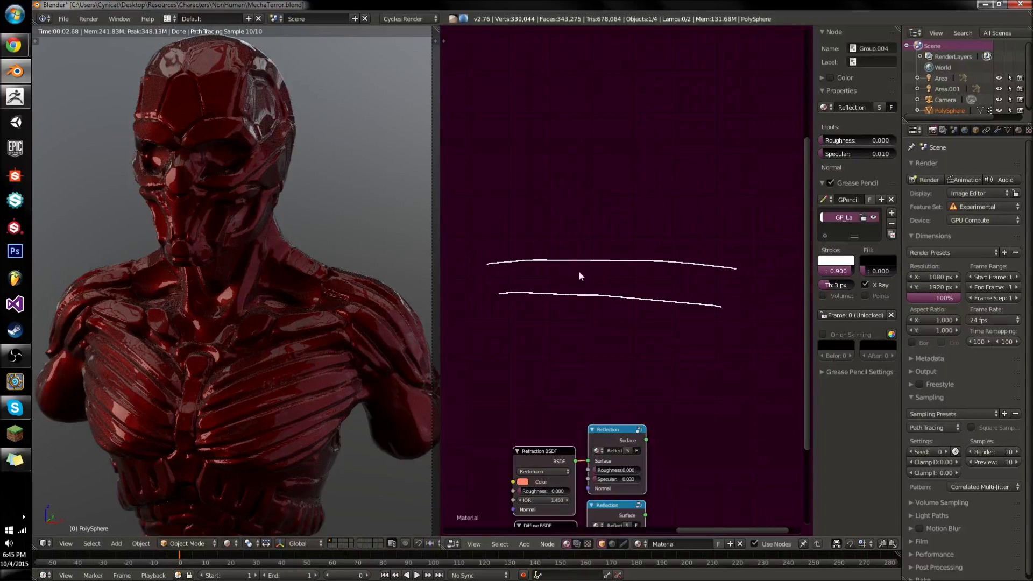
left_click_drag(481, 221, 743, 240)
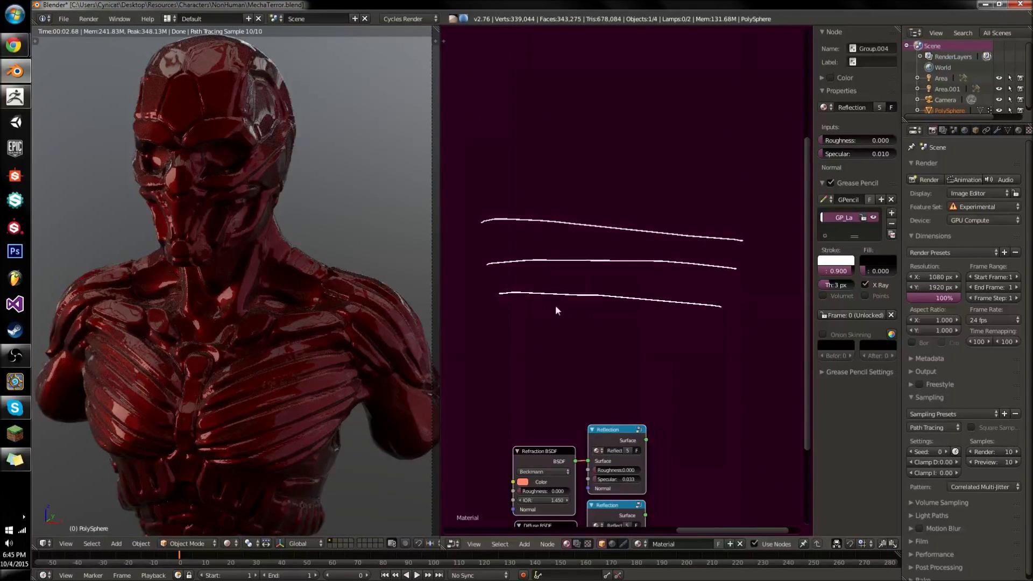
left_click_drag(581, 315, 674, 328)
left_click_drag(529, 314, 630, 318)
mouse_move(567, 315)
left_mouse_down()
mouse_move(528, 320)
mouse_move(702, 321)
mouse_move(632, 320)
left_mouse_up()
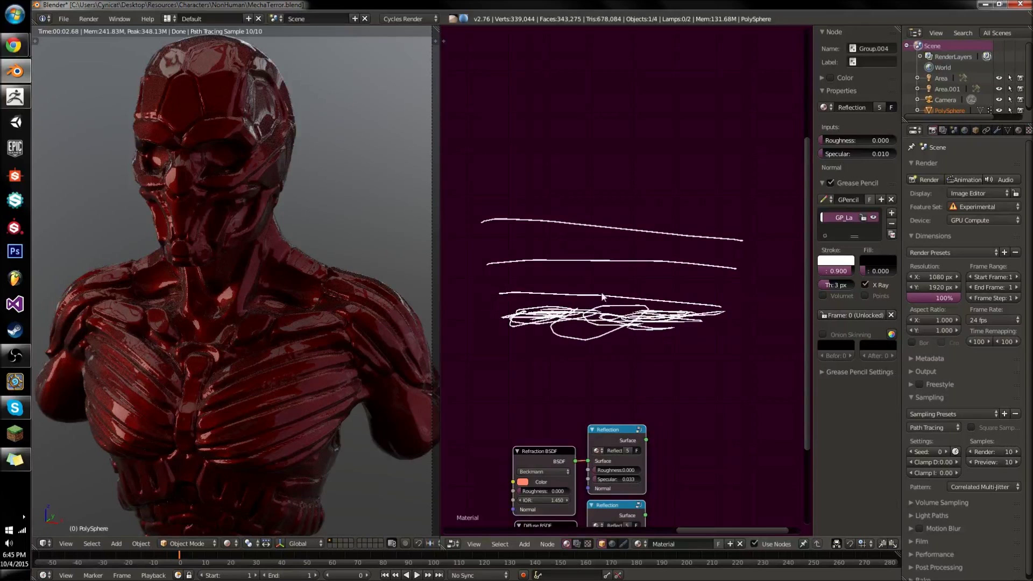
mouse_move(577, 271)
left_mouse_down()
mouse_move(623, 272)
mouse_move(586, 284)
mouse_move(692, 286)
mouse_move(486, 281)
mouse_move(571, 267)
mouse_move(753, 280)
mouse_move(500, 282)
mouse_move(516, 269)
mouse_move(721, 243)
mouse_move(533, 226)
mouse_move(506, 231)
mouse_move(716, 239)
mouse_move(684, 256)
left_mouse_up()
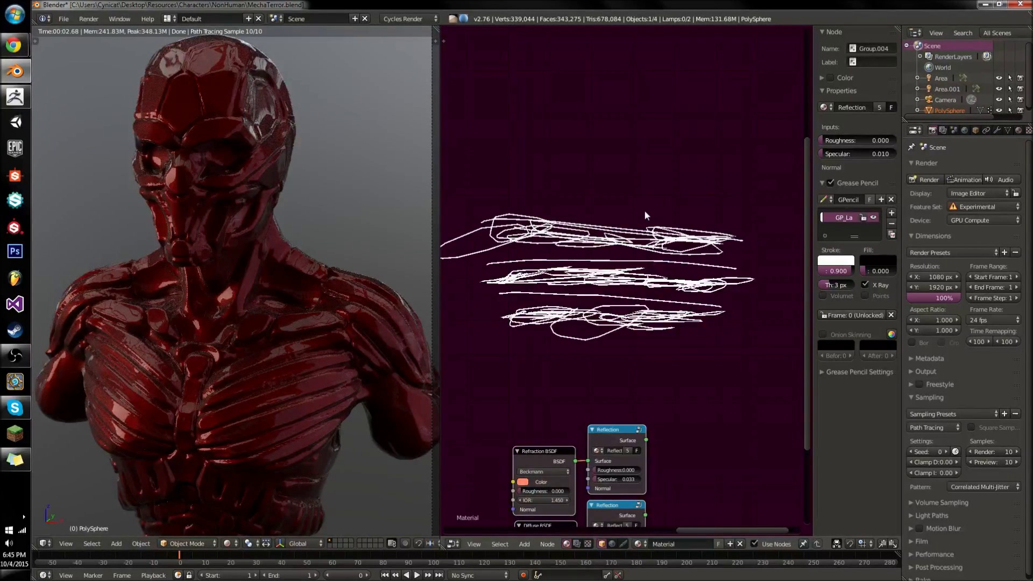
Sketch one ray bouncing off the top layer and another reaching the second layer, and remove the Grease Pencil layer.
scroll(644, 210, "up", 2)
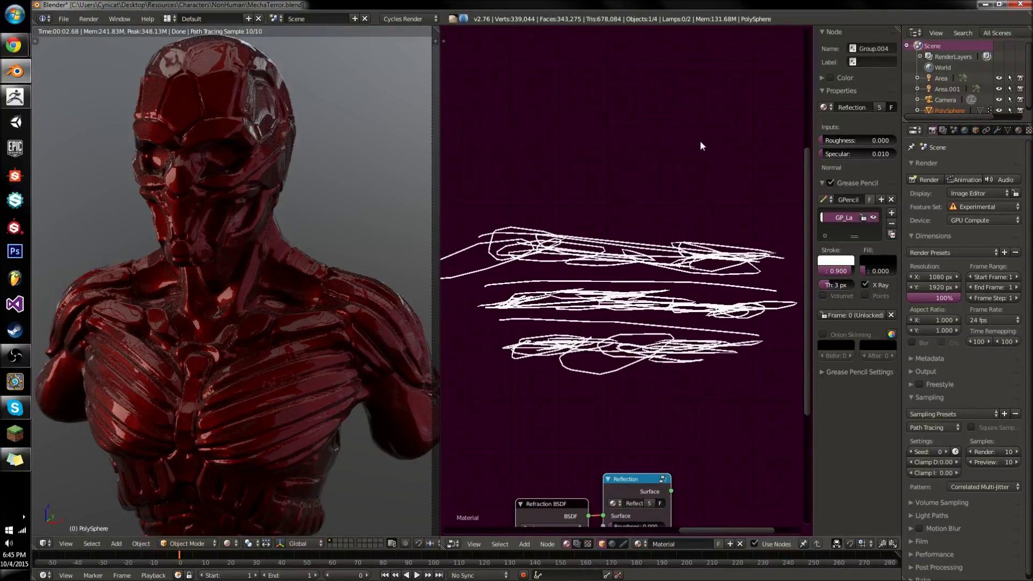
mouse_move(728, 47)
left_mouse_down()
mouse_move(661, 235)
mouse_move(612, 91)
left_mouse_up()
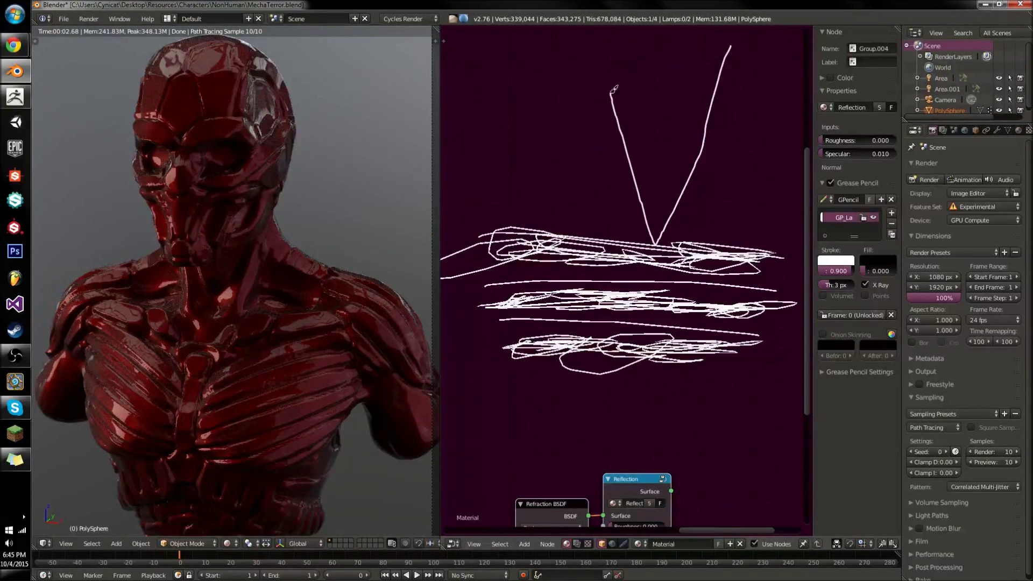
mouse_move(772, 33)
left_mouse_down()
mouse_move(663, 280)
mouse_move(652, 280)
mouse_move(635, 246)
mouse_move(654, 277)
mouse_move(635, 253)
mouse_move(646, 257)
left_mouse_up()
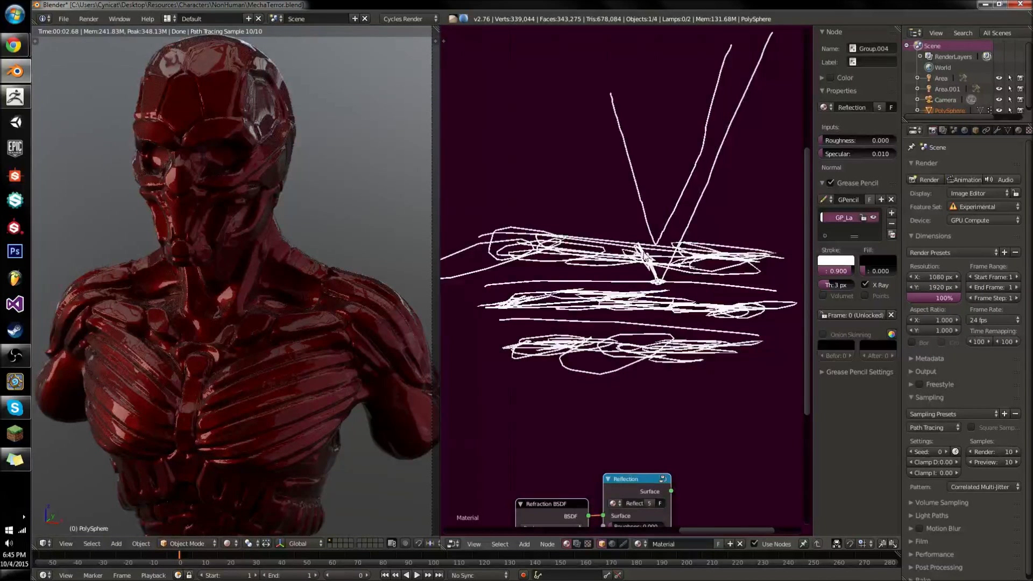
scroll(646, 257, "down", 1)
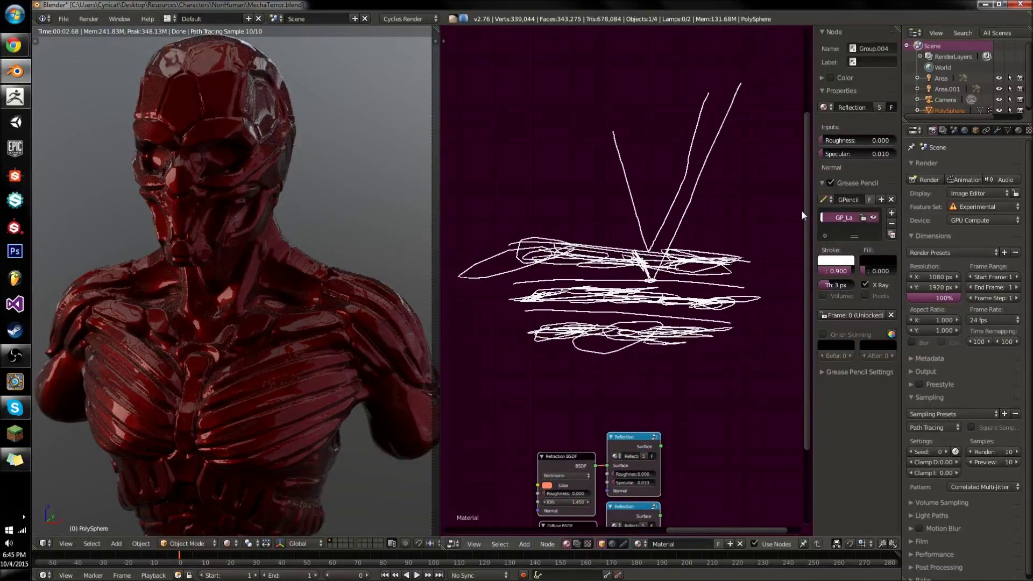
left_click(892, 223)
Add a Subsurface Scattering shader and place it above the Refraction BSDF node.
middle_click_drag(648, 311, 659, 162)
scroll(659, 163, "up", 1)
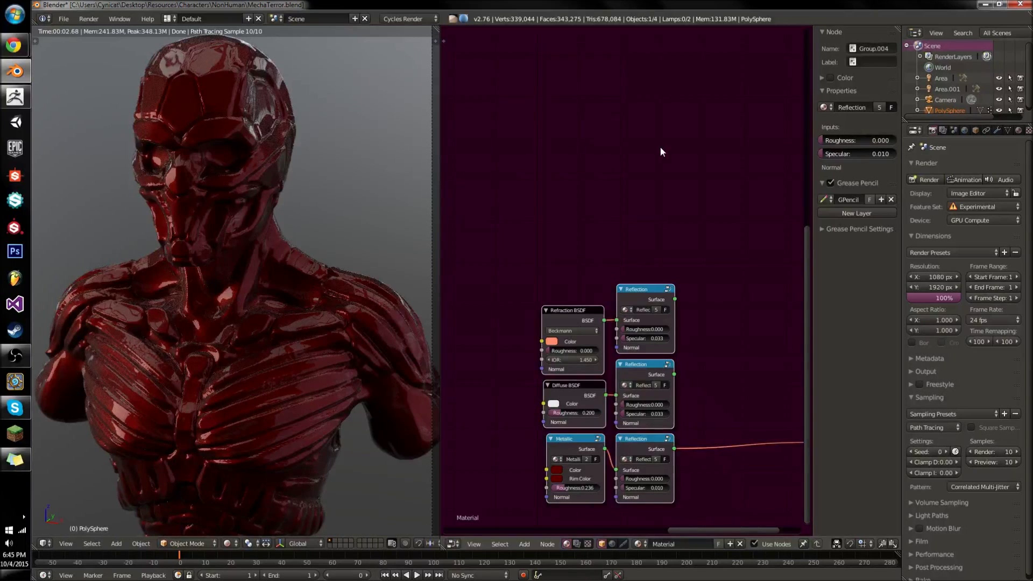
scroll(660, 147, "up", 2)
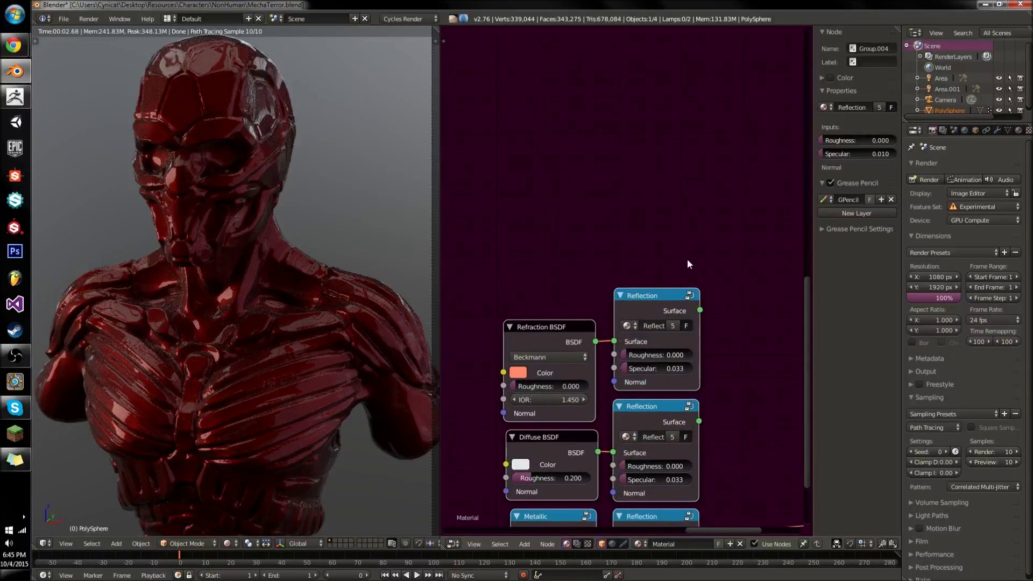
key("shift+a")
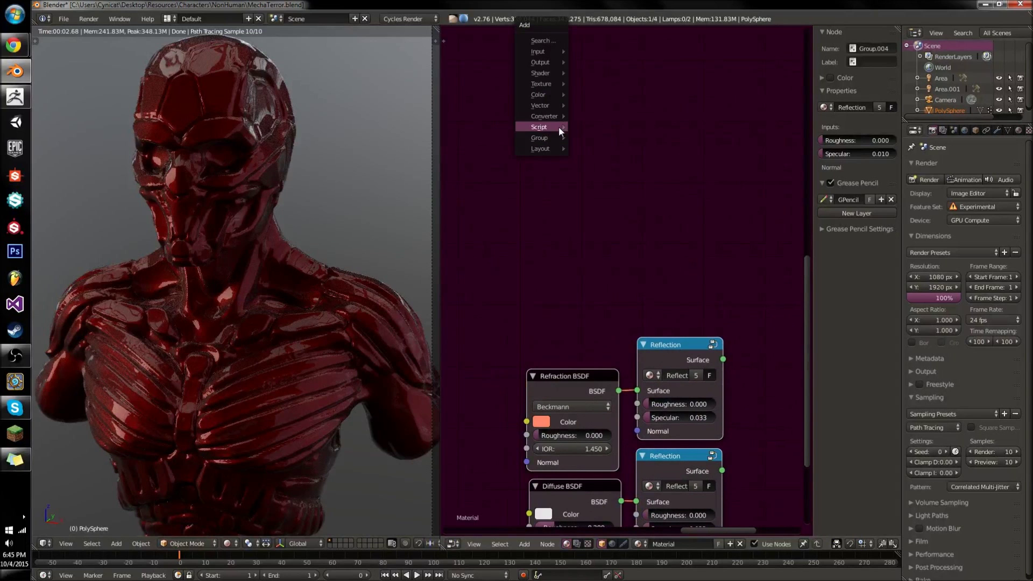
mouse_move(544, 72)
left_click(633, 203)
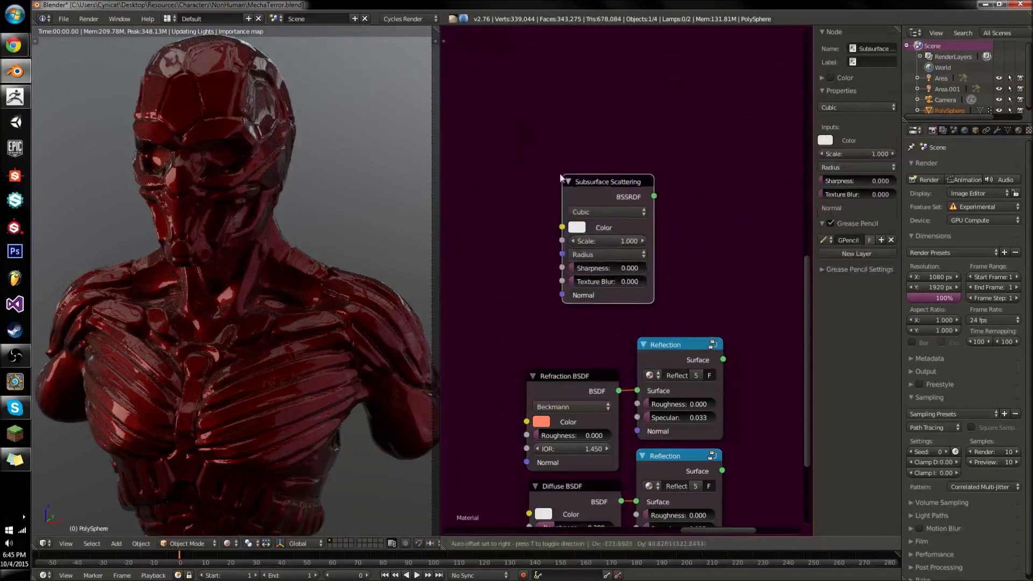
left_click(528, 173)
Add a Reflection group beside Subsurface Scattering, feed the subsurface output into it, and connect it to the Material Output surface.
key("shift+a")
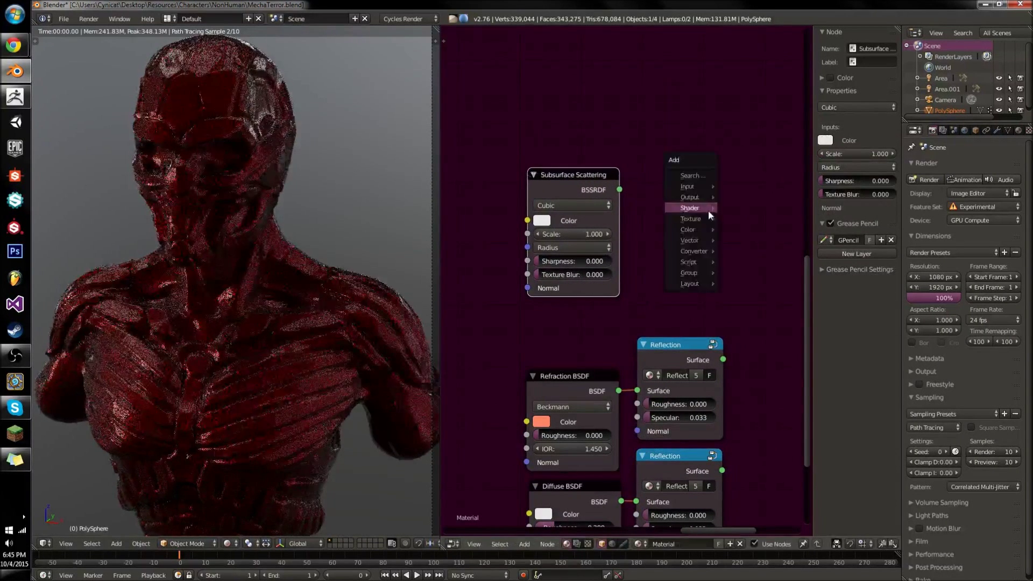
left_click(699, 212)
left_click(667, 189)
left_click_drag(619, 189, 650, 219)
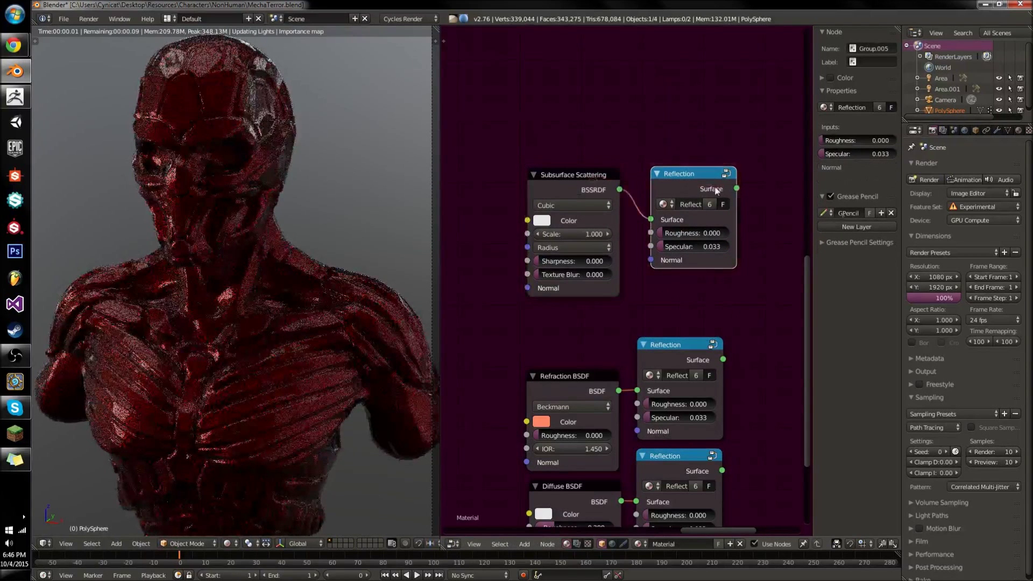
left_click_drag(737, 188, 804, 280)
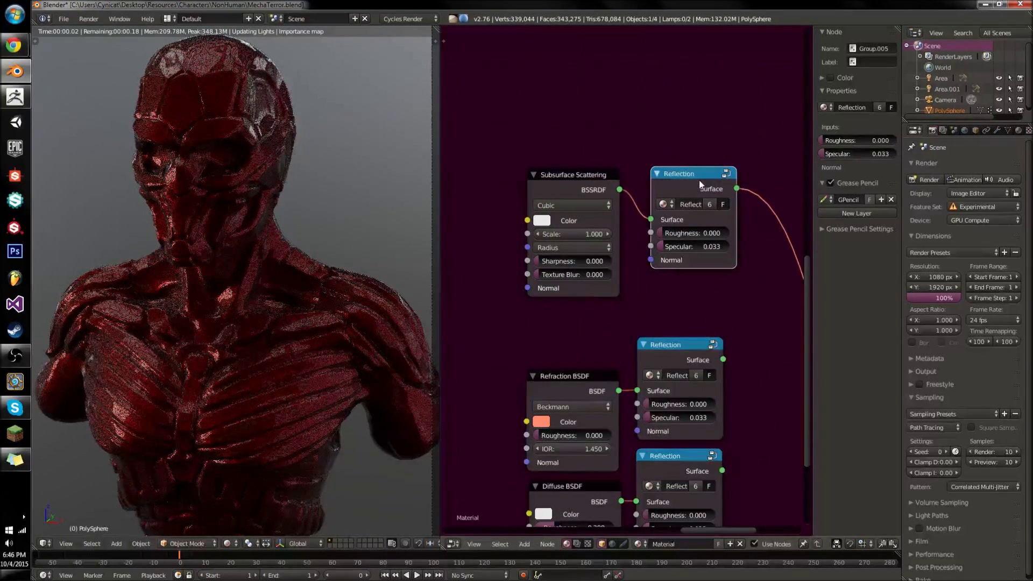
Set the Subsurface Scattering scale to 0.1.
double_click(573, 234)
type("0.1")
key("Return")
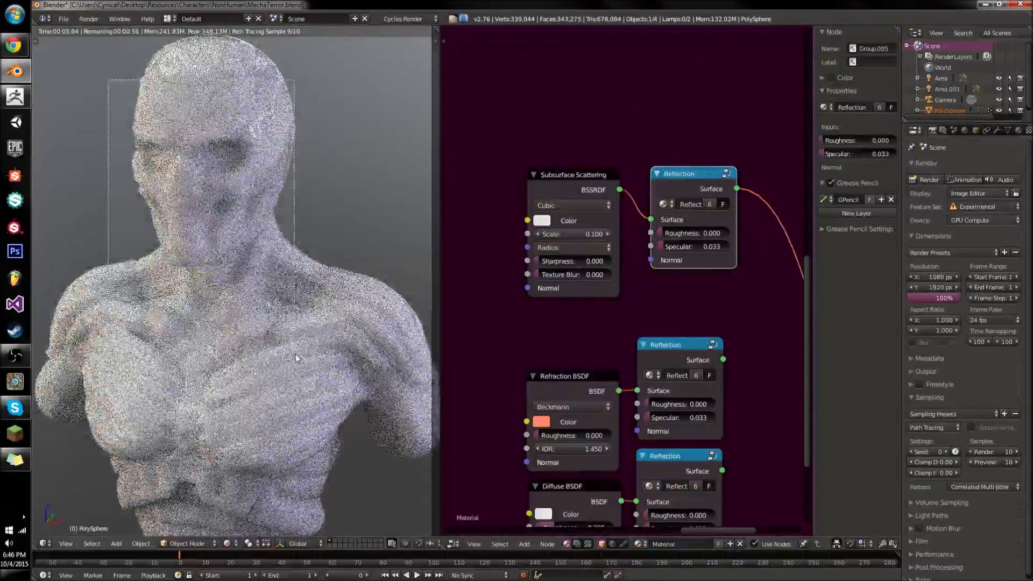
Restrict the viewport render to a border around the character's face and neck, and set the subsurface color to pure white.
key("ctrl+b")
left_click_drag(109, 80, 296, 354)
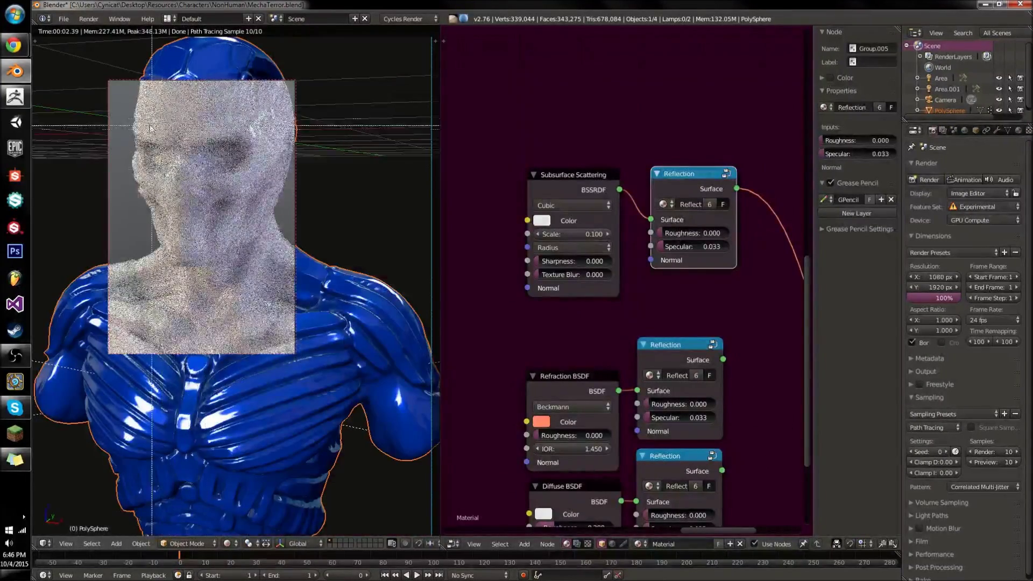
key("ctrl+b")
left_click_drag(118, 110, 282, 297)
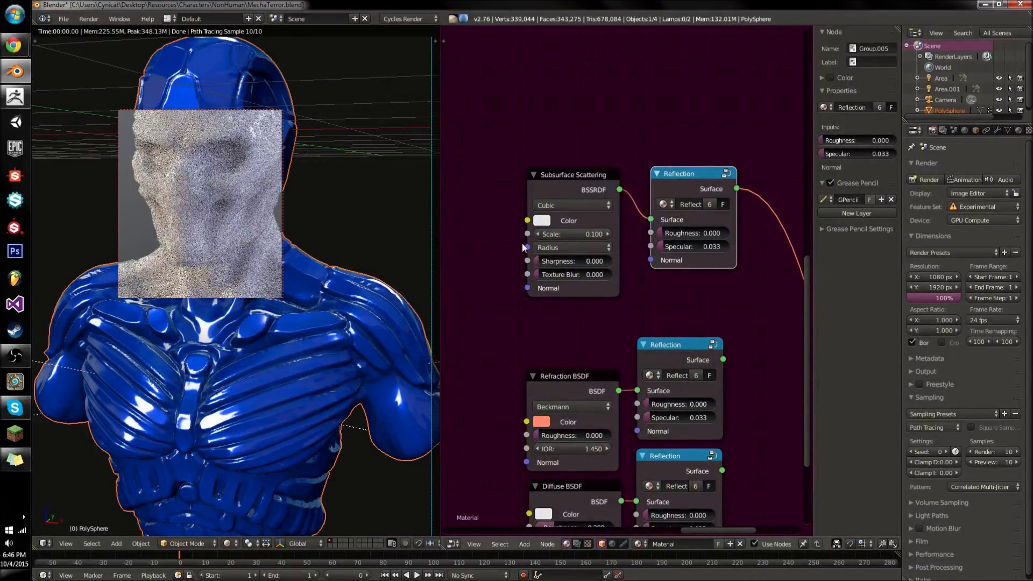
left_click(546, 223)
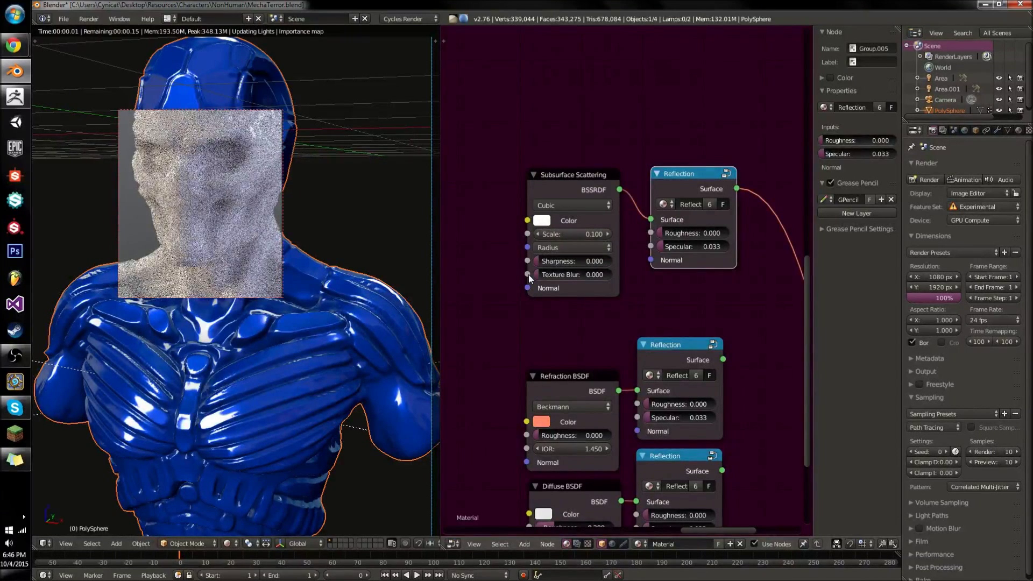
Delete all the shader and group nodes, keeping only the Material Output.
scroll(693, 247, "down", 2)
middle_click_drag(692, 246, 676, 149)
left_click_drag(670, 101, 552, 443)
key("x")
middle_click_drag(684, 415, 614, 280)
scroll(691, 217, "up", 1)
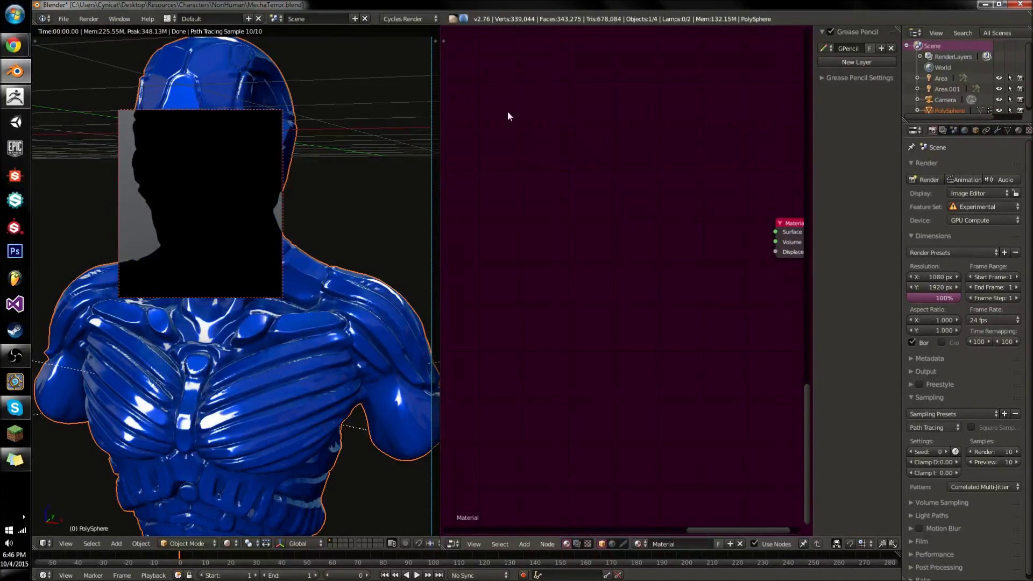
middle_click_drag(638, 194, 669, 207)
scroll(561, 252, "down", 3)
scroll(680, 286, "up", 3)
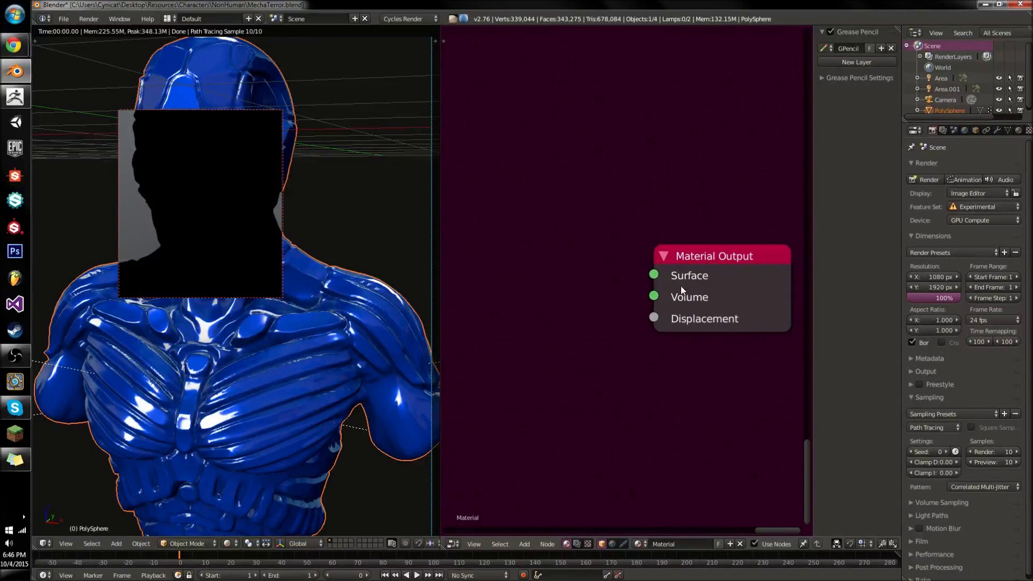
scroll(533, 301, "down", 2)
scroll(473, 276, "down", 1)
middle_click_drag(481, 277, 594, 280)
scroll(590, 231, "down", 4)
middle_click_drag(589, 232, 590, 233)
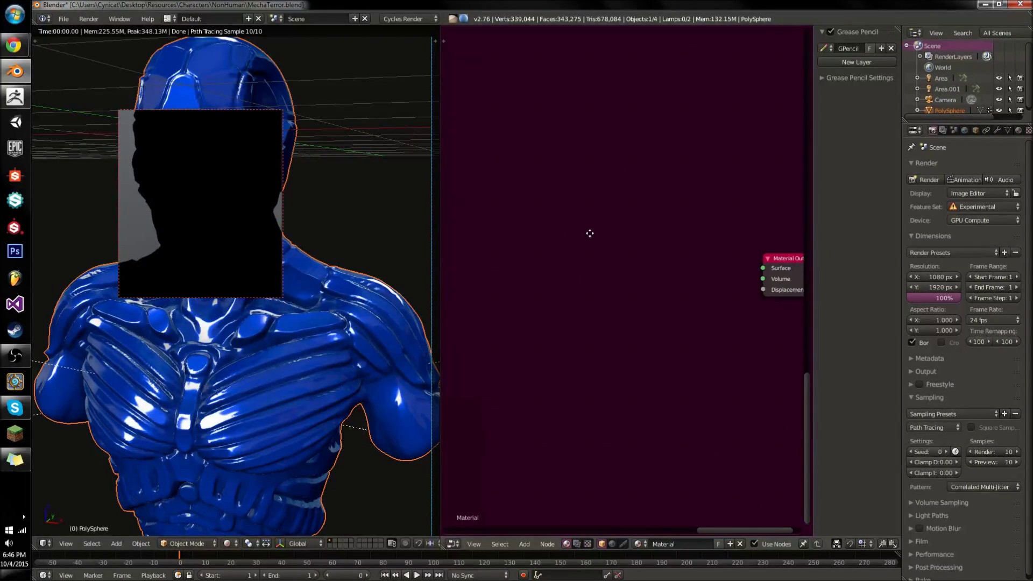
Add a Refraction BSDF and connect it to the Surface input of the Material Output.
scroll(592, 237, "up", 2)
key("shift+a")
mouse_move(500, 200)
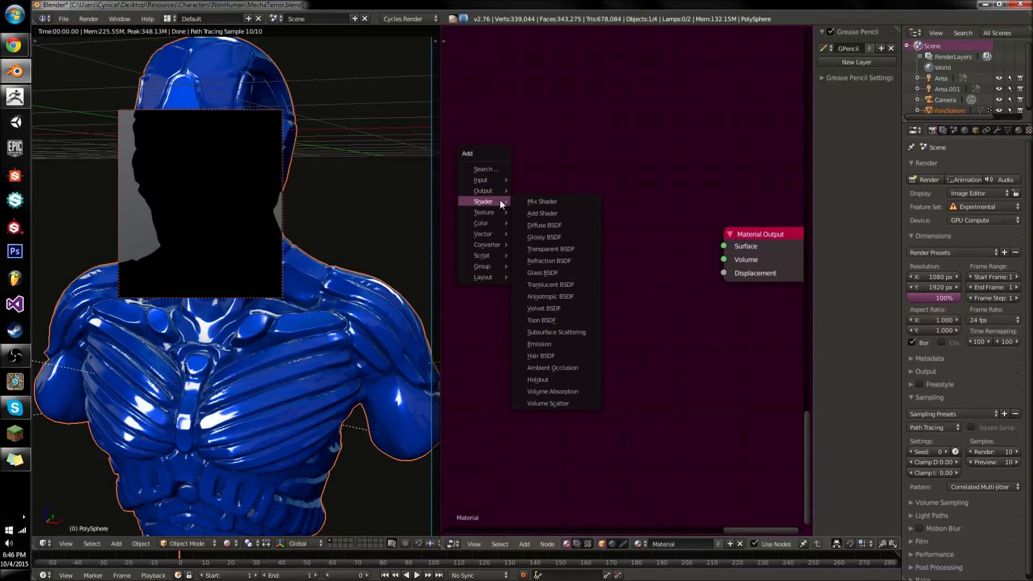
left_click(549, 261)
left_click_drag(563, 202, 723, 246)
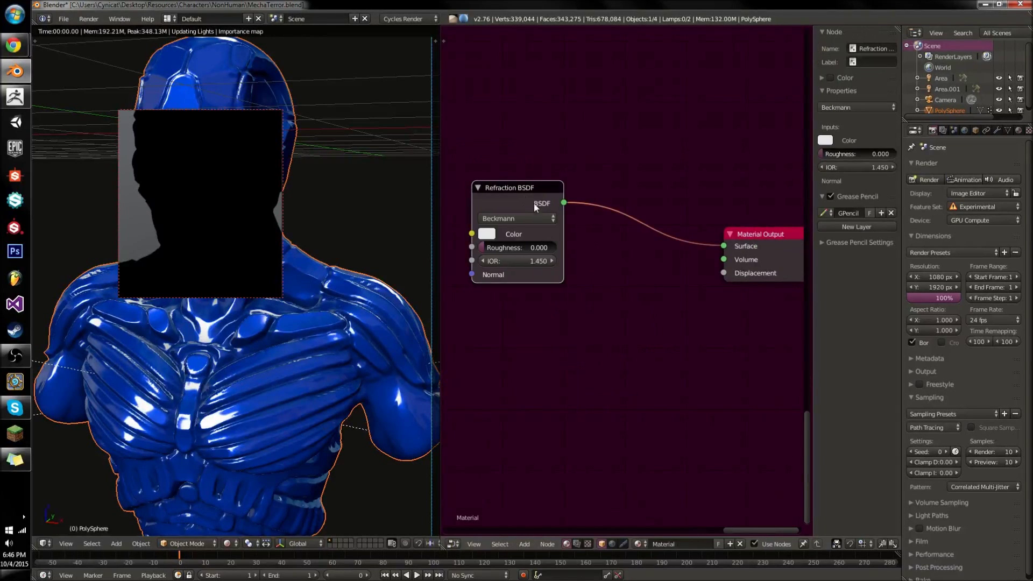
scroll(517, 225, "down", 1)
scroll(308, 226, "down", 1)
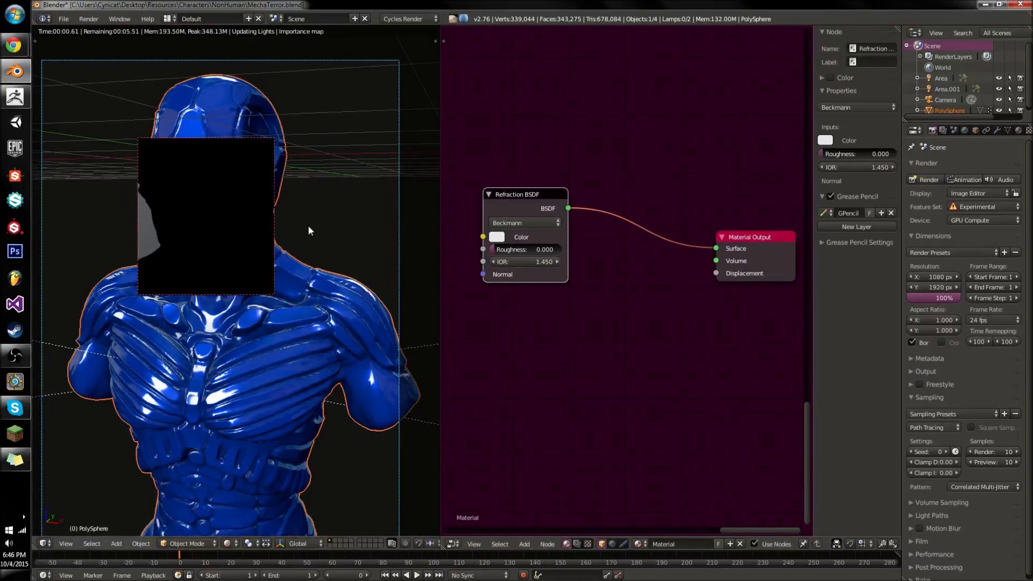
Insert a Reflection group node on the link between the Refraction BSDF and the Material Output's Surface input.
scroll(308, 226, "up", 2)
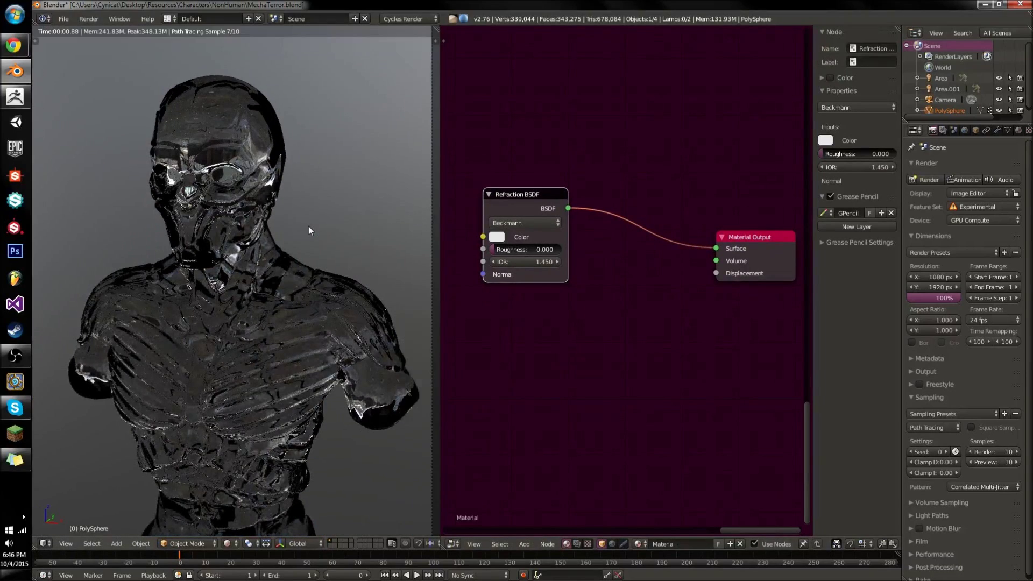
scroll(564, 241, "up", 1)
left_click_drag(552, 225, 438, 219)
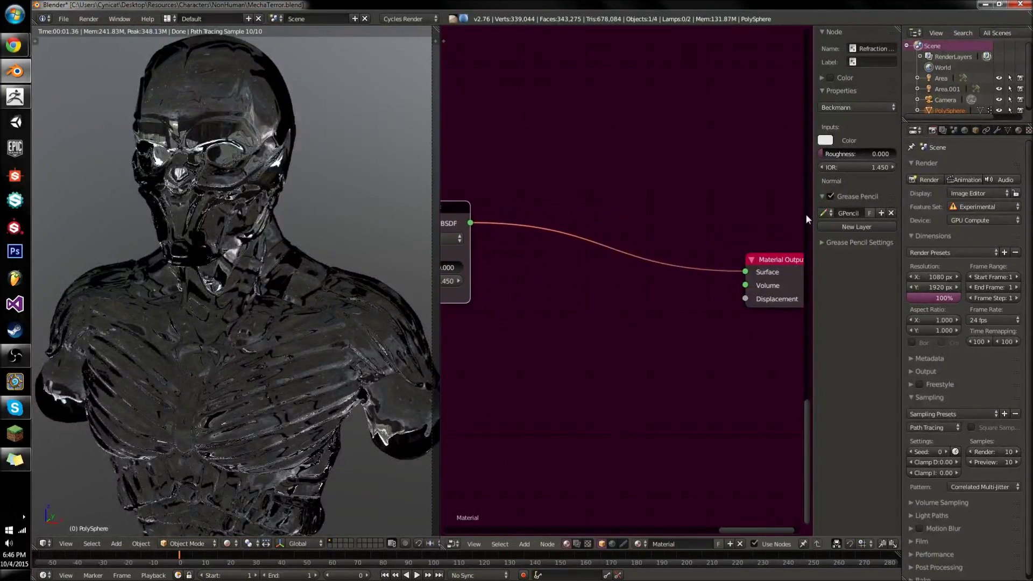
key("shift+a")
mouse_move(598, 311)
left_click(627, 359)
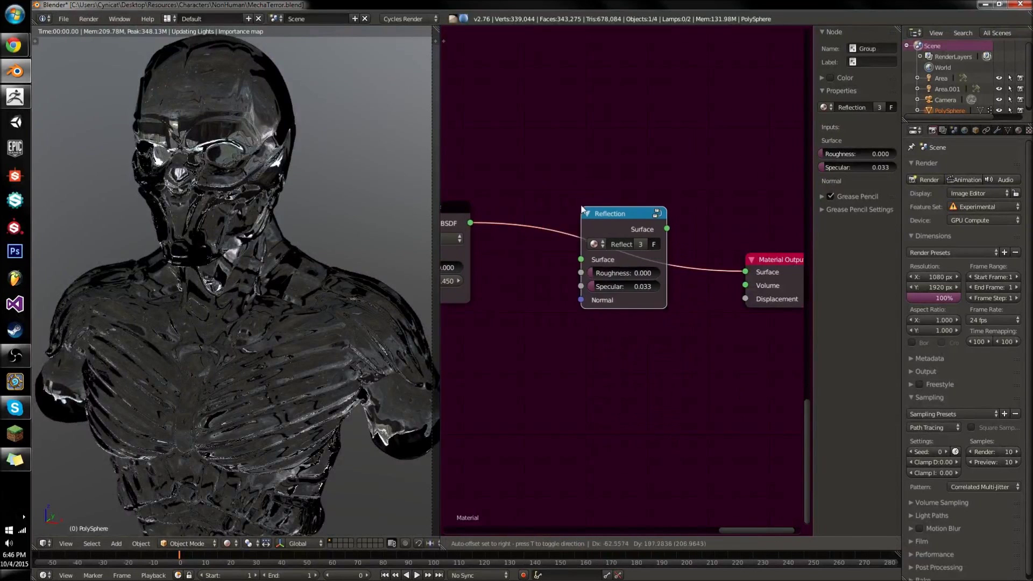
left_click(606, 237)
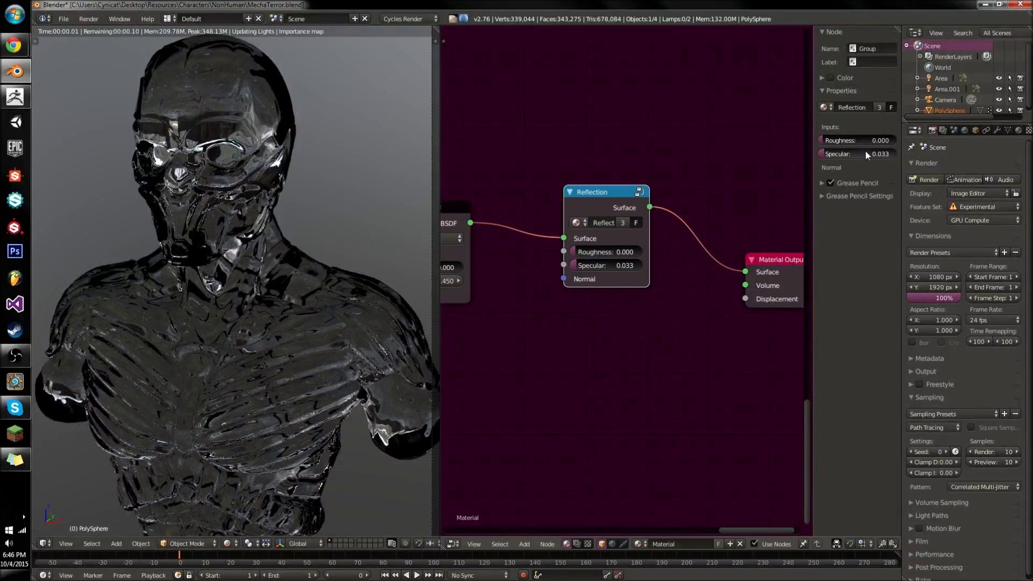
left_click(839, 90)
middle_click_drag(567, 274, 585, 219)
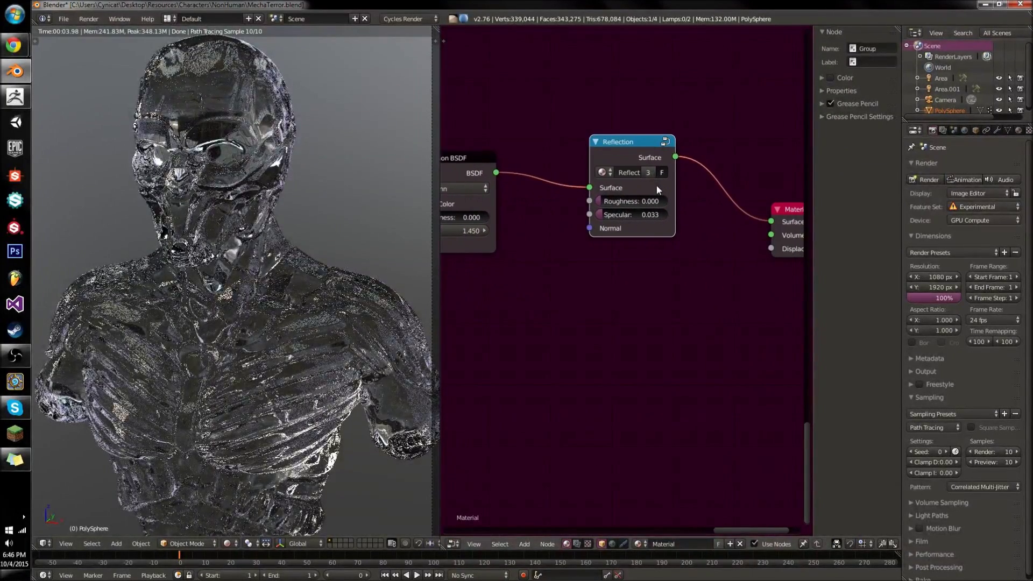
Tint the Refraction BSDF color red.
middle_click_drag(510, 162, 553, 162)
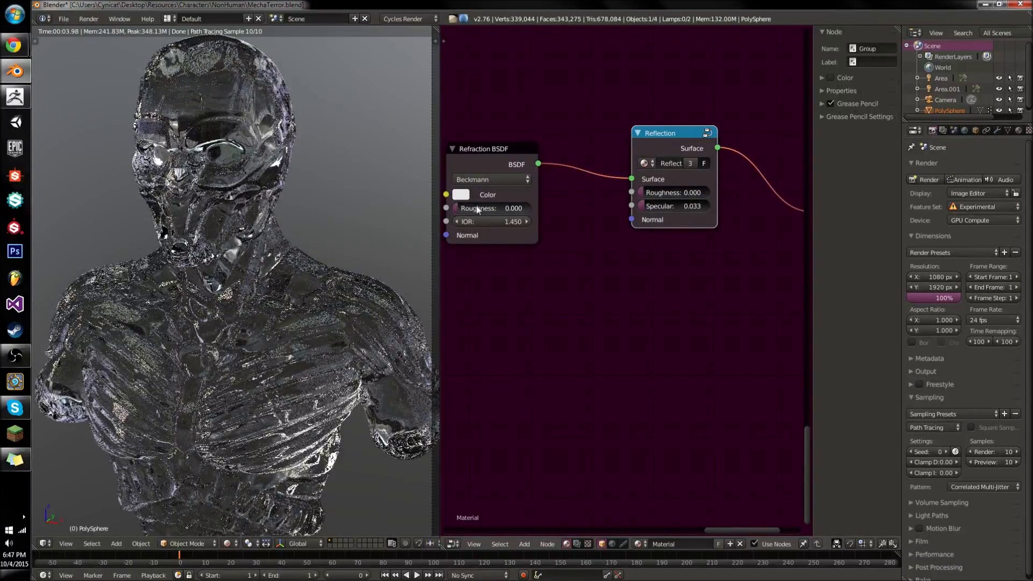
left_click(463, 195)
left_click_drag(489, 245, 501, 287)
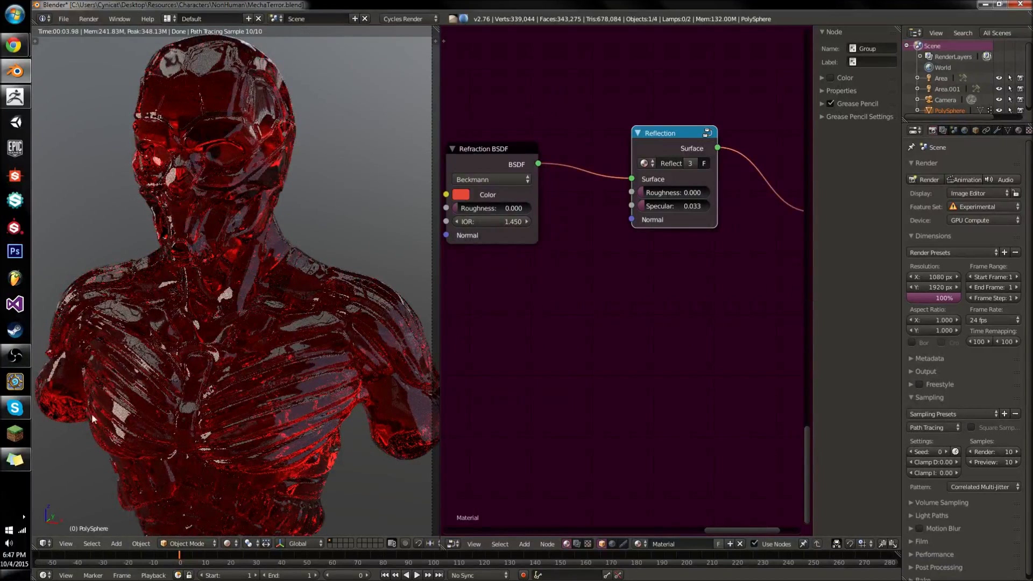
Set the Refraction BSDF color to pure white, with saturation 0 and value 1.
left_click(463, 197)
left_click(505, 255)
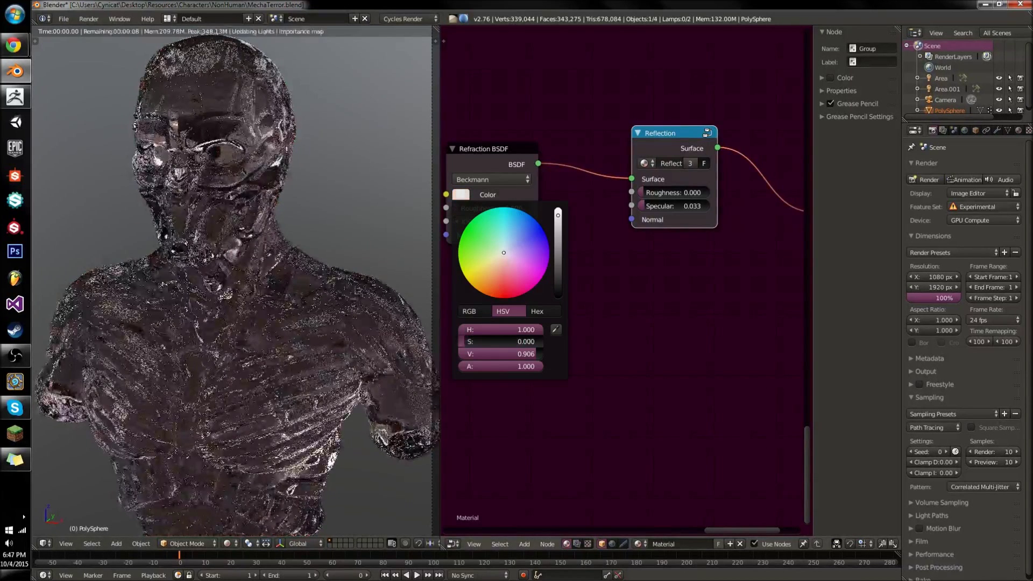
left_click_drag(492, 353, 463, 341)
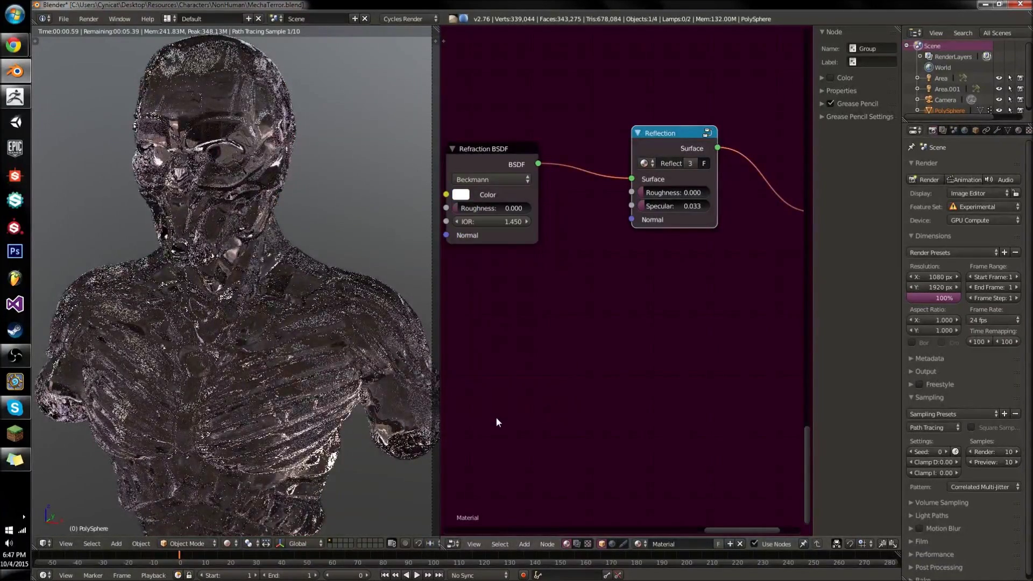
Add a Volume Absorption shader below the Reflection group and connect it to the Material Output's Volume input.
middle_click_drag(675, 315, 586, 198)
key("shift+a")
mouse_move(585, 199)
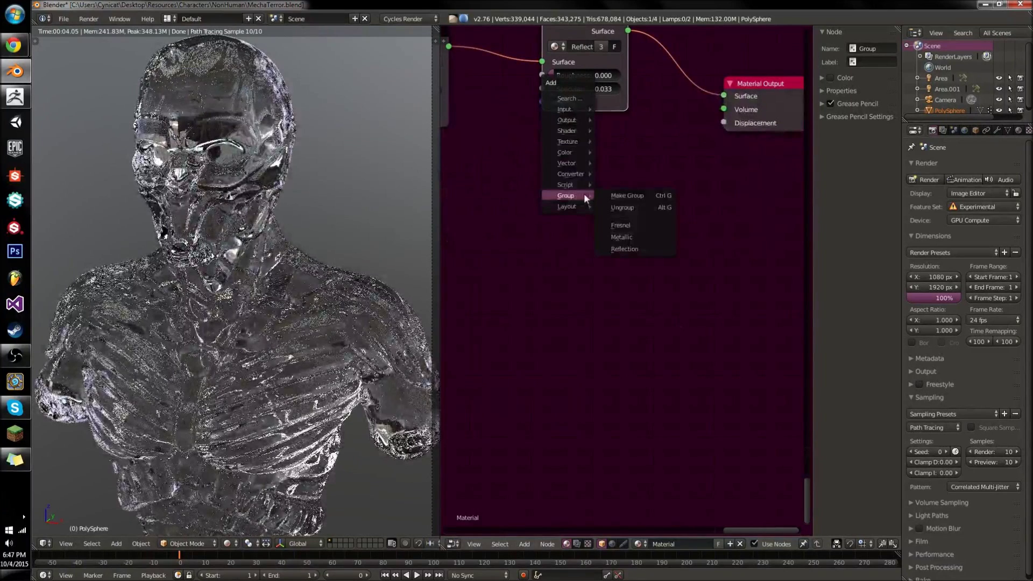
mouse_move(571, 131)
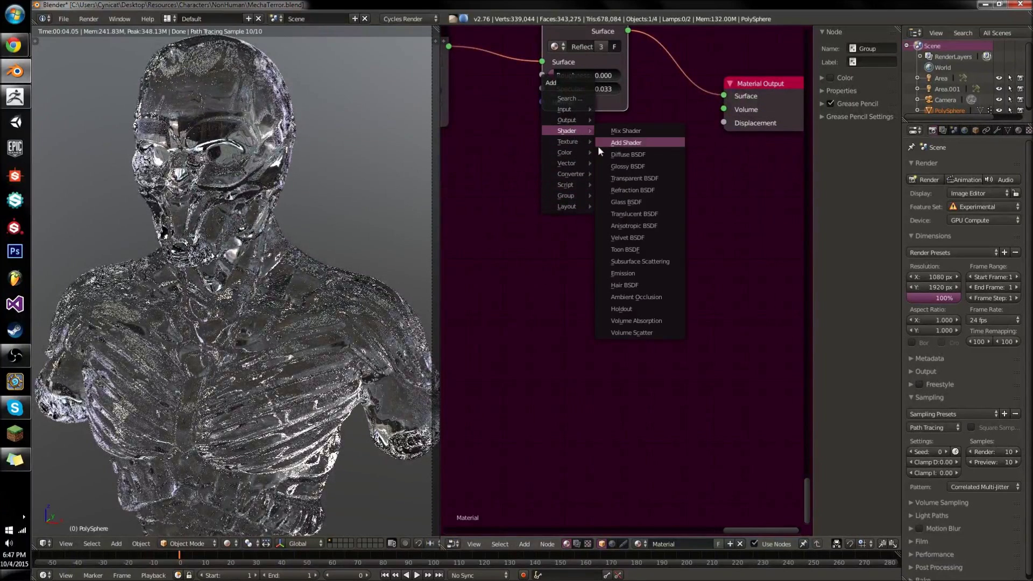
left_click(649, 322)
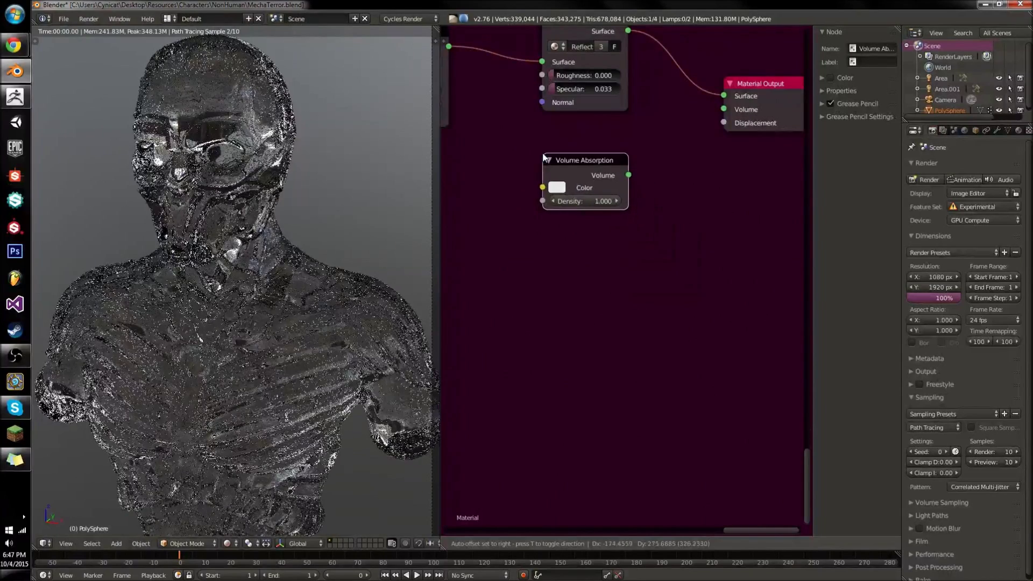
left_click(542, 153)
middle_click_drag(542, 153, 568, 285)
key("f")
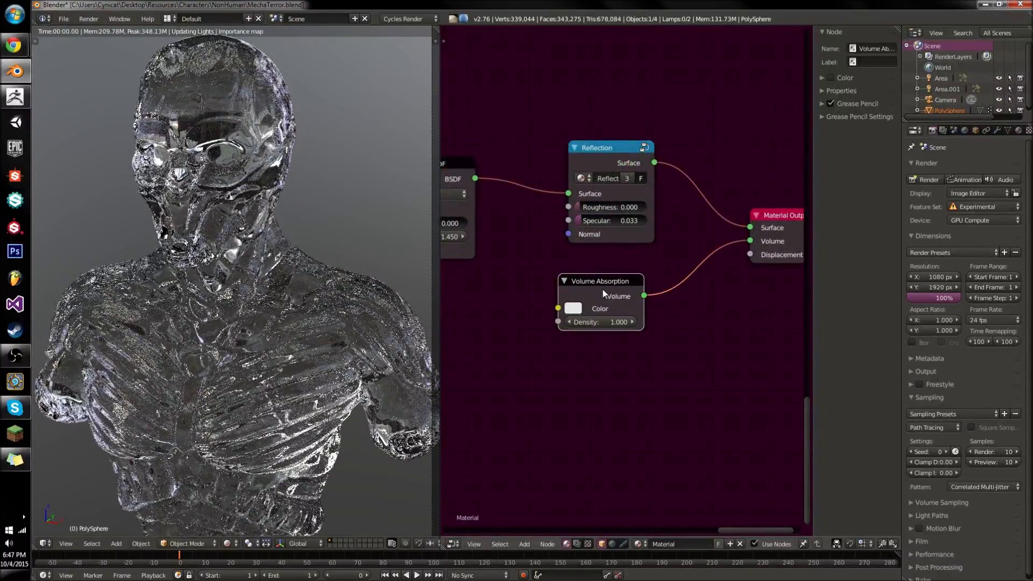
Set the Volume Absorption density to 4 and its color to black.
left_click_drag(597, 321, 619, 321)
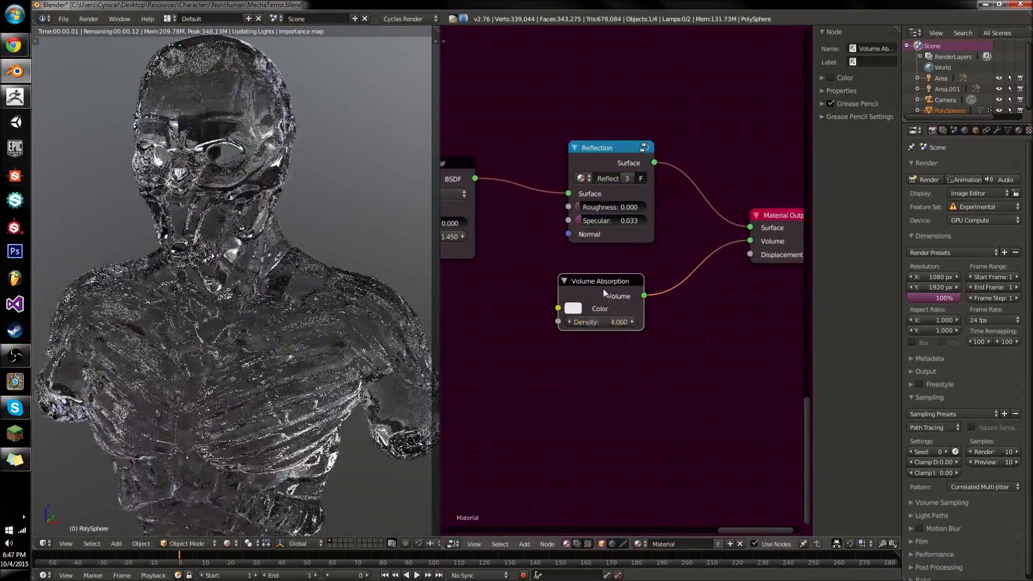
left_click(573, 308)
left_click(671, 231)
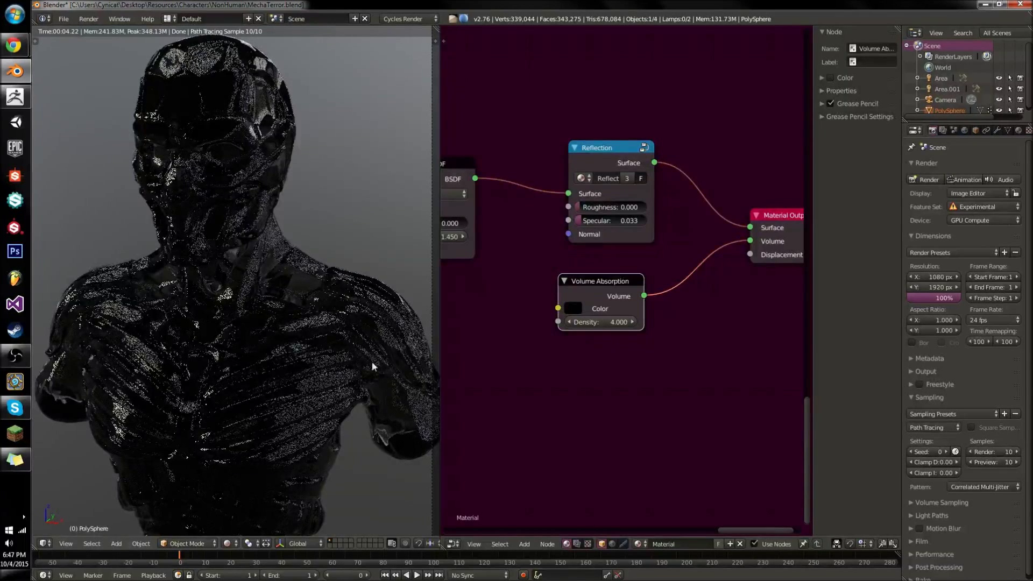
Set the Volume Absorption density to 2 and its color to red, with saturation 0.880 and value 0.927.
left_click(599, 322)
type("2")
key("Return")
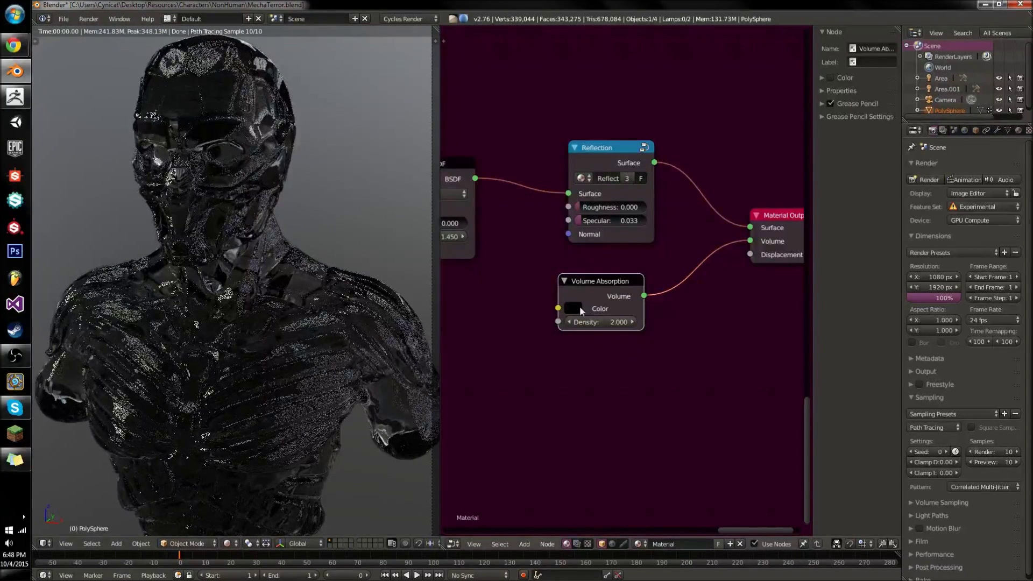
left_click(577, 307)
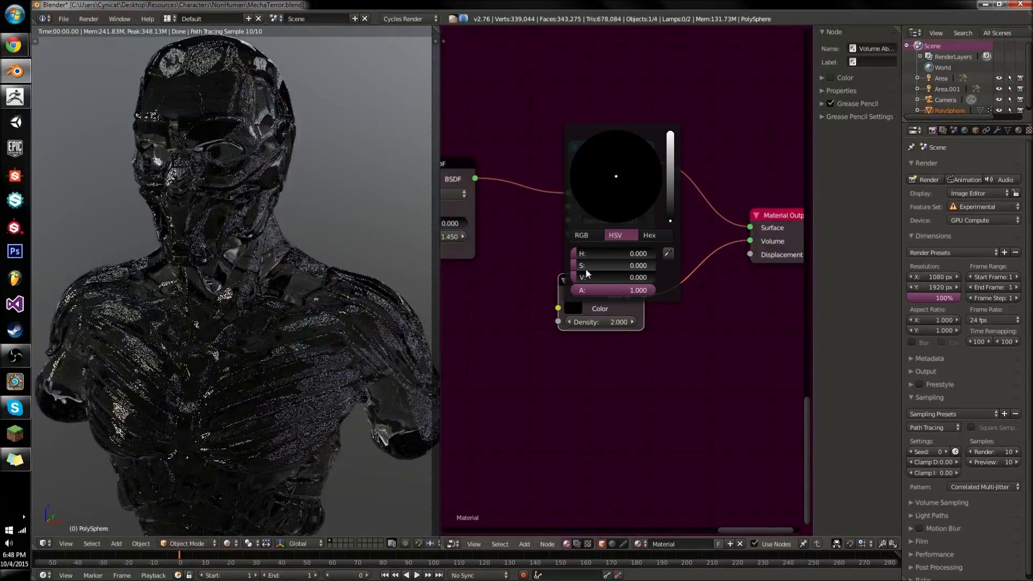
left_click_drag(590, 276, 637, 266)
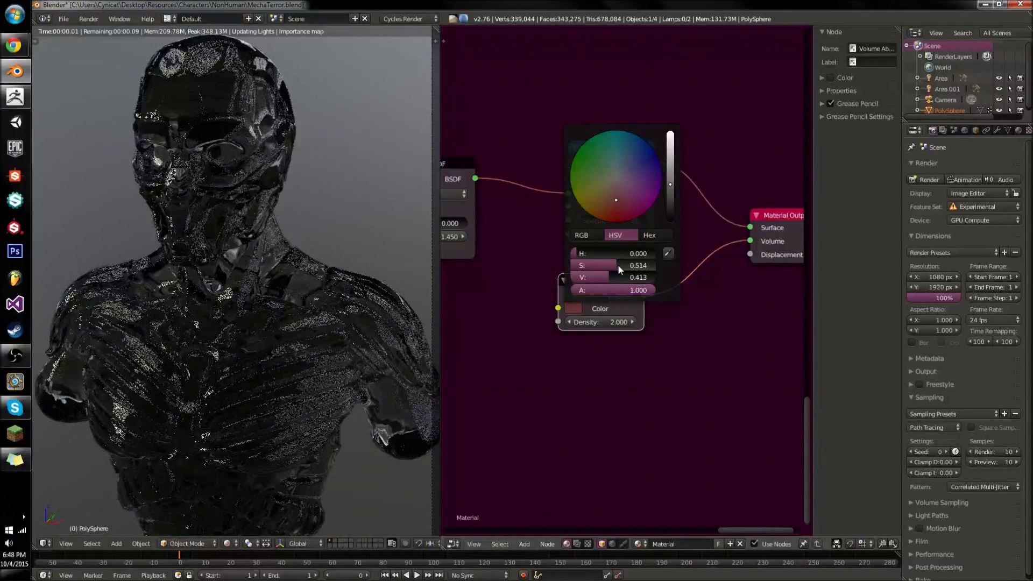
mouse_move(618, 277)
left_mouse_down()
mouse_move(663, 277)
mouse_move(638, 265)
mouse_move(661, 265)
mouse_move(647, 266)
left_mouse_up()
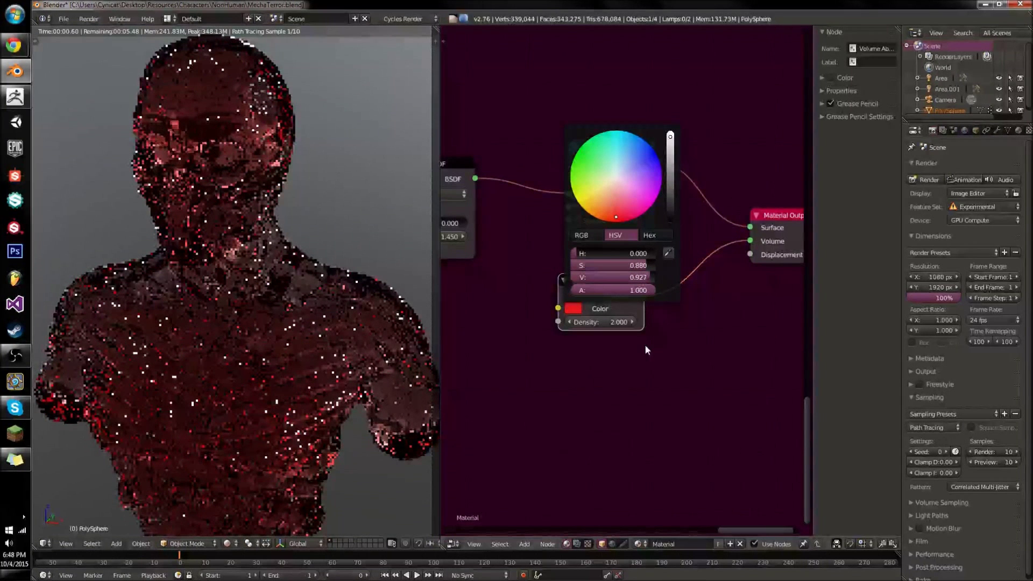
Try Volume Absorption densities of 32, 6 and 8.
left_click_drag(615, 322, 776, 322)
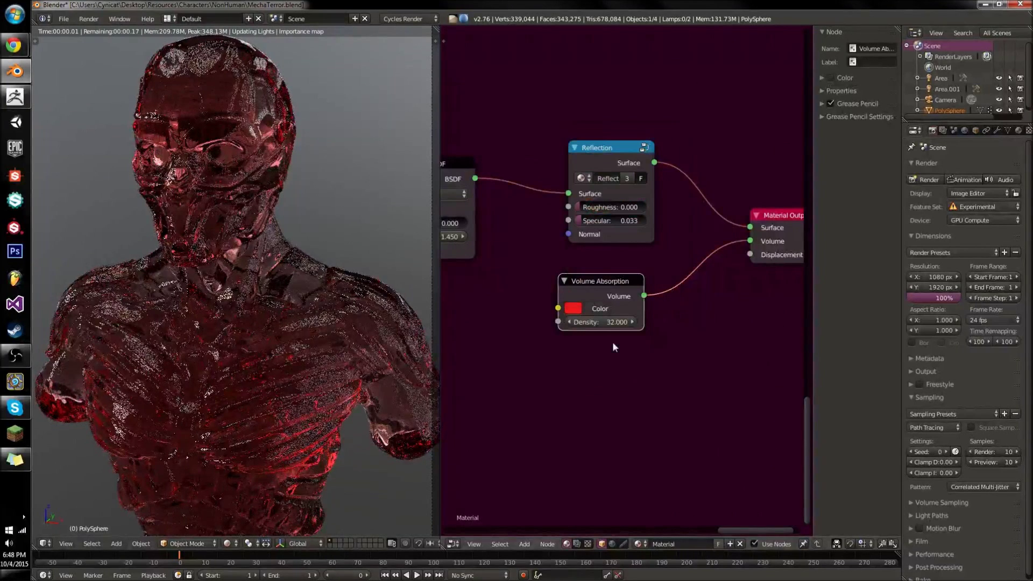
left_click_drag(611, 323, 570, 323)
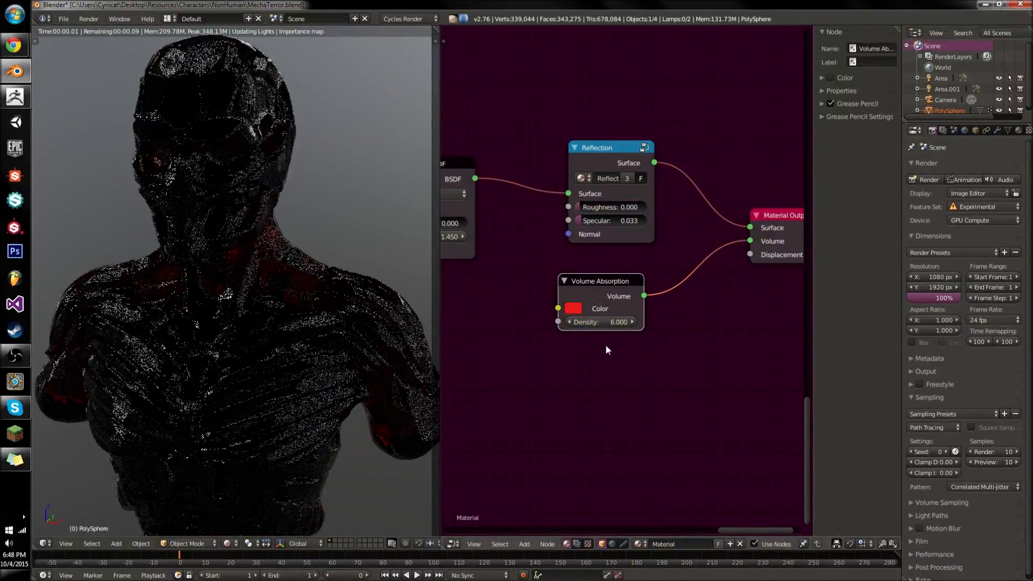
left_click_drag(610, 322, 614, 322)
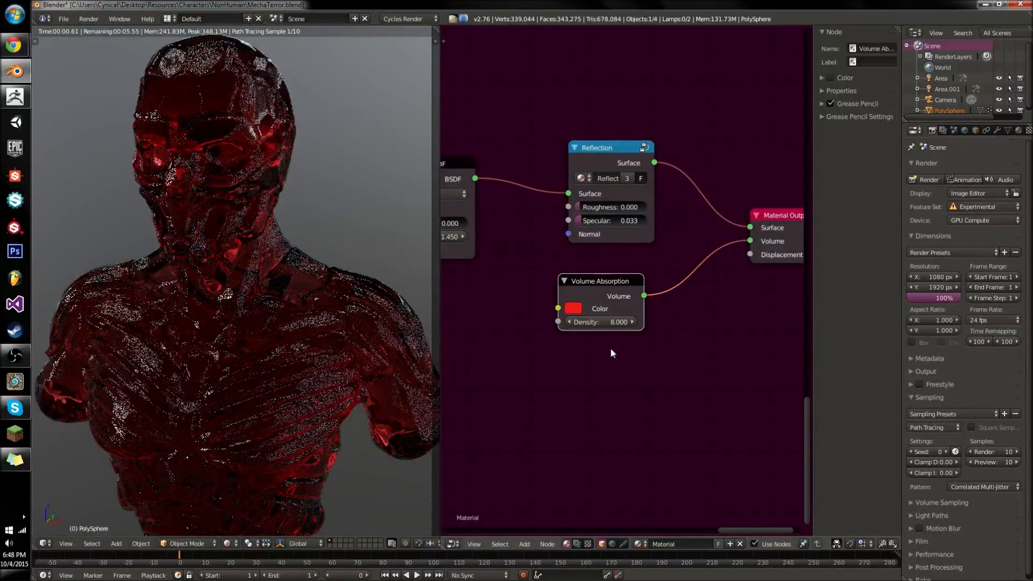
Change the Refraction BSDF color to a pale yellow.
middle_click_drag(588, 237, 670, 244)
left_click(479, 215)
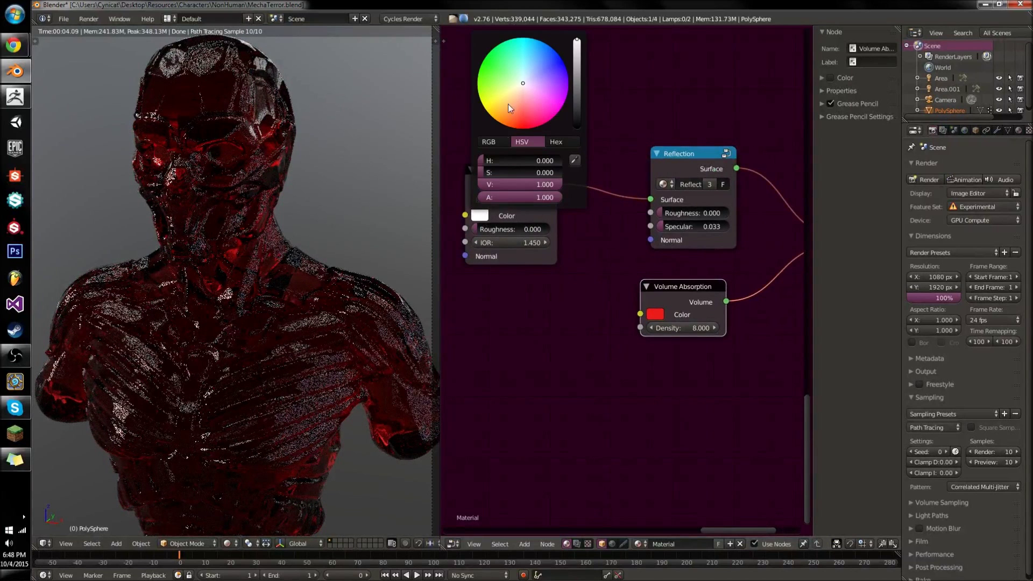
left_click_drag(512, 92, 510, 92)
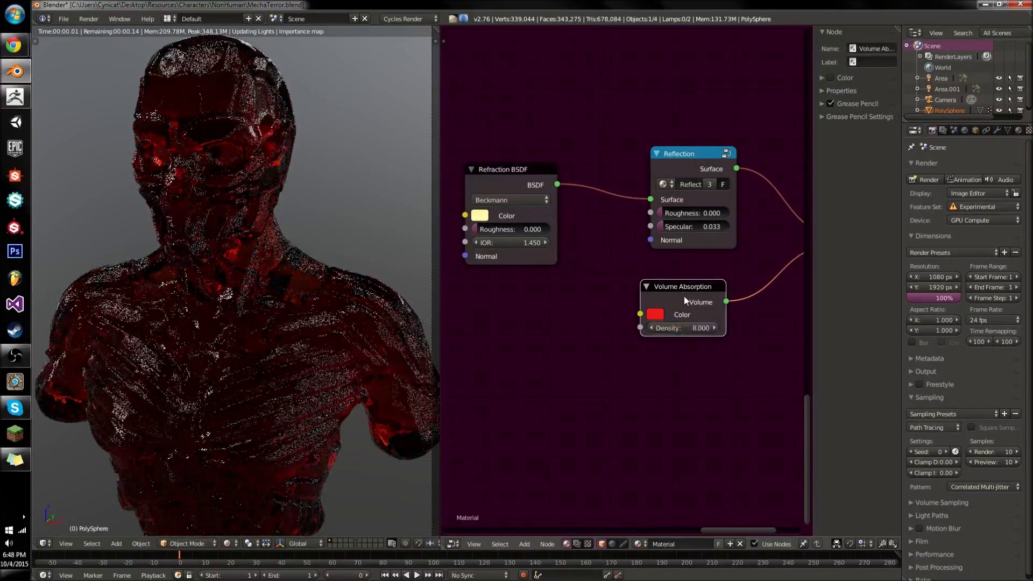
Reset the Volume Absorption density to its default of 1, and raise it to 2.
key("BackSpace")
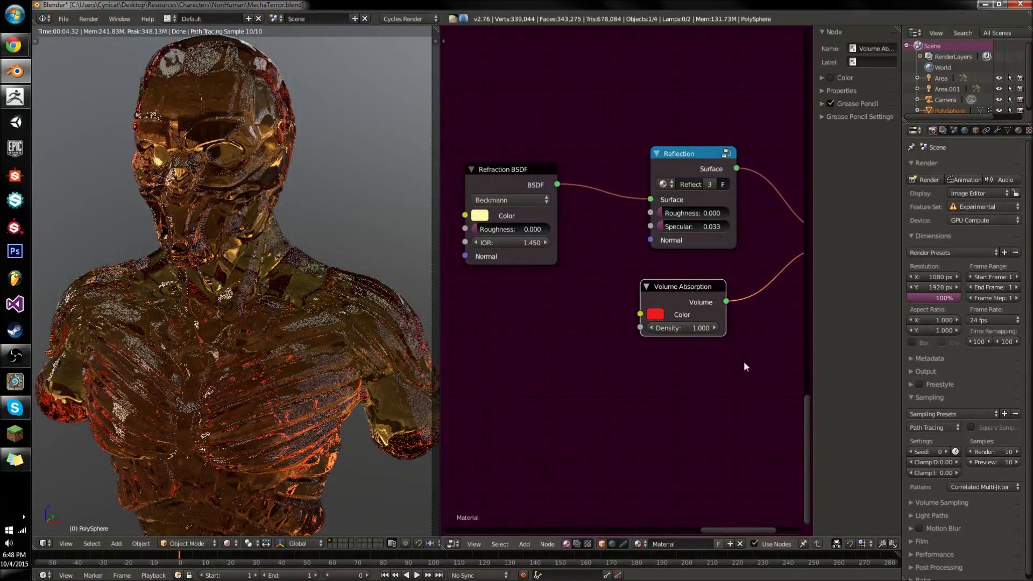
left_click(687, 328)
type("2")
key("Return")
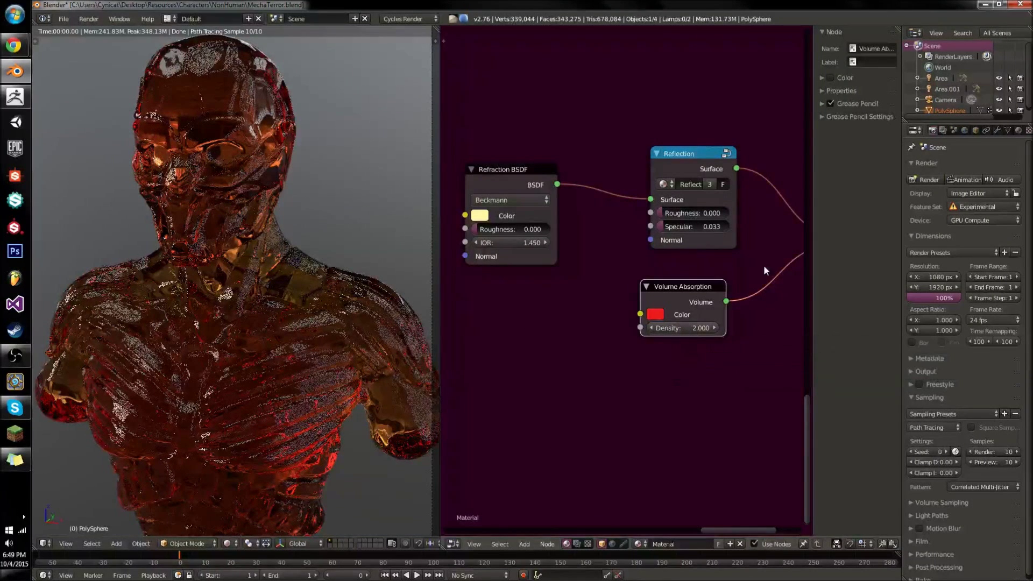
Shift the Volume Absorption node slightly, and restrict the viewport render to a border around the character's face.
left_click_drag(680, 280, 691, 293)
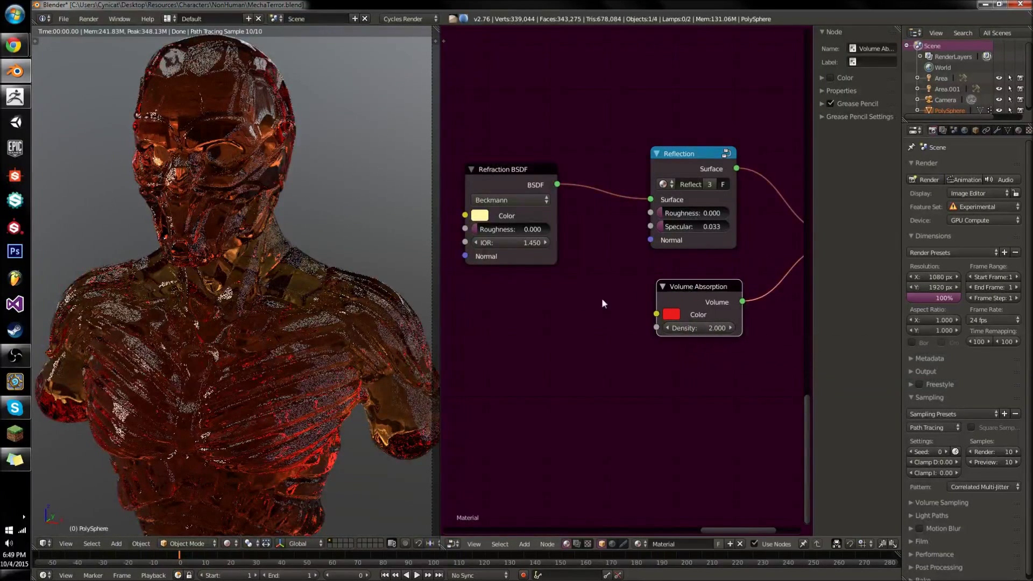
key("ctrl+b")
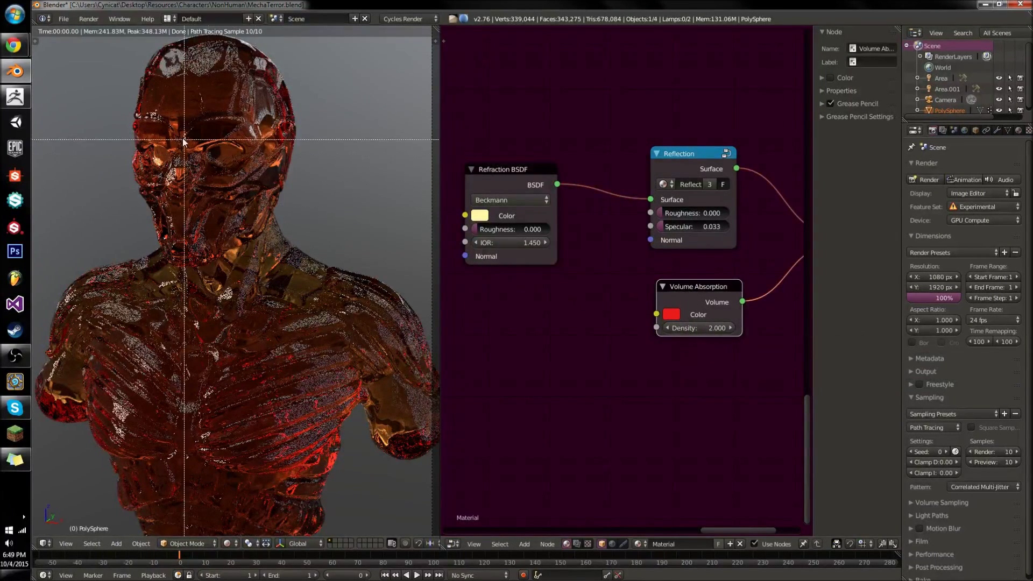
mouse_move(120, 111)
left_mouse_down()
mouse_move(235, 205)
mouse_move(276, 222)
mouse_move(298, 211)
left_mouse_up()
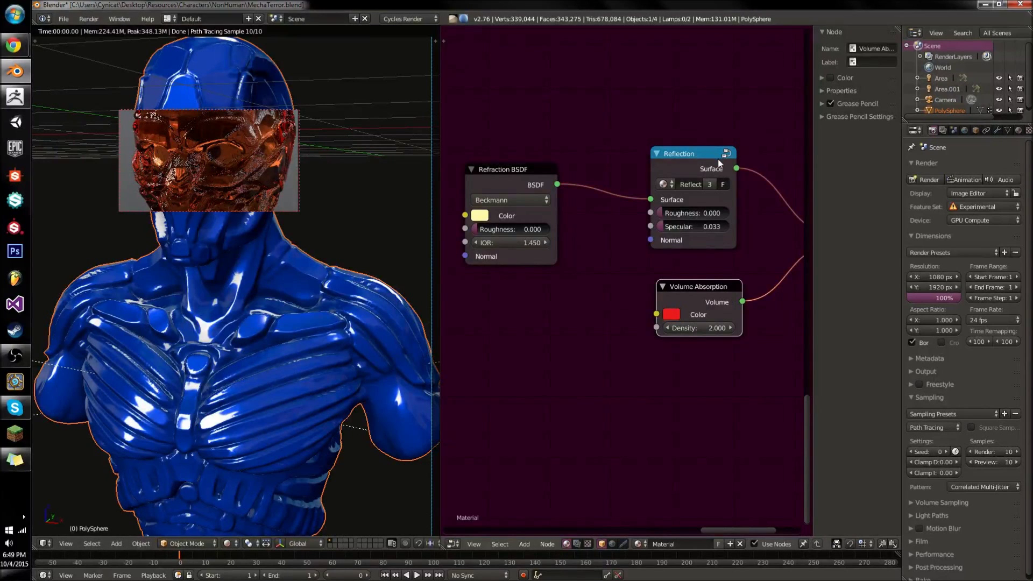
Move the Reflection group close beside the Refraction BSDF and place the Volume Absorption node directly beneath the group.
left_click(682, 156)
middle_click_drag(682, 157, 679, 167)
left_click_drag(679, 166, 606, 184)
left_click_drag(699, 299, 612, 292)
key("b")
left_click_drag(609, 158, 596, 346)
key("r")
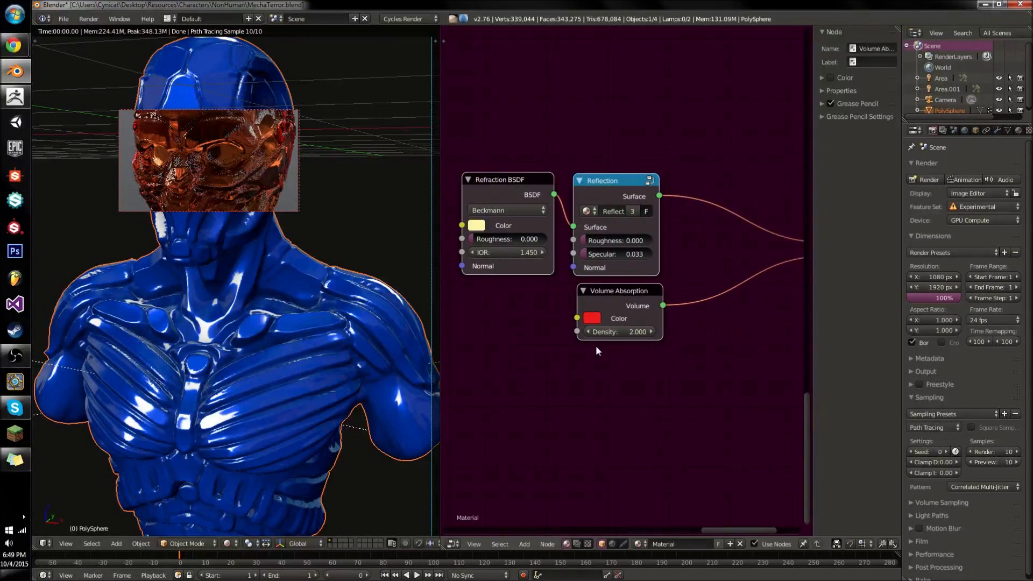
left_click(592, 348)
Lower the Refraction BSDF a little, and move all three shader nodes together slightly higher, away from the Material Output.
scroll(595, 344, "down", 2)
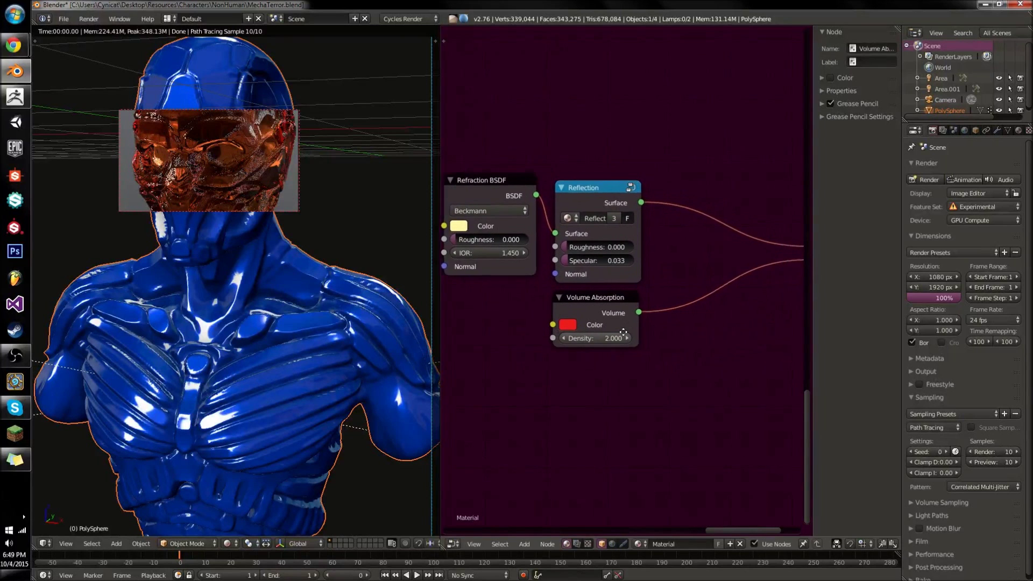
key("b")
left_click_drag(578, 190, 519, 326)
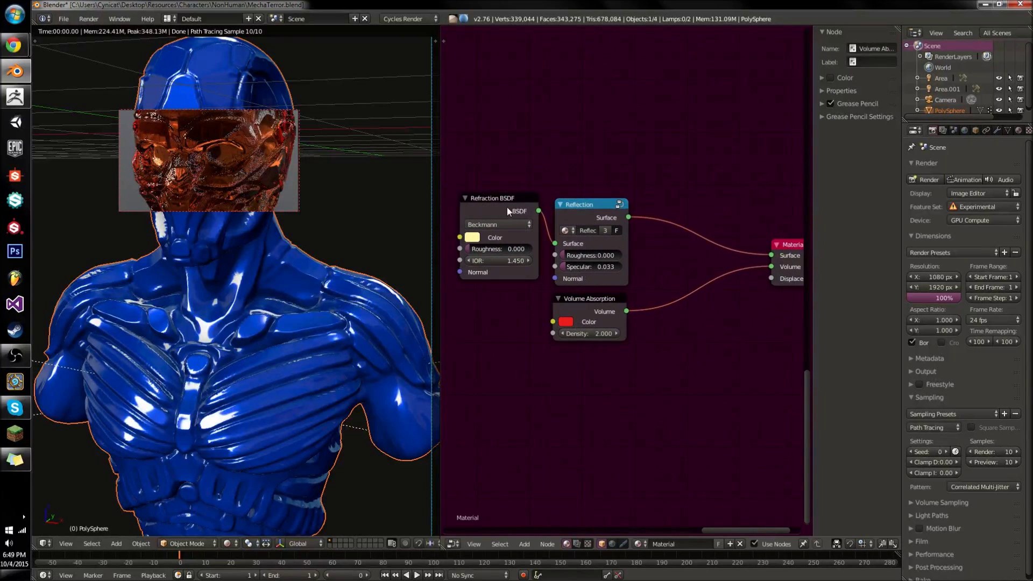
left_click_drag(507, 207, 505, 218)
key("b")
left_click_drag(557, 189, 504, 324)
key("r")
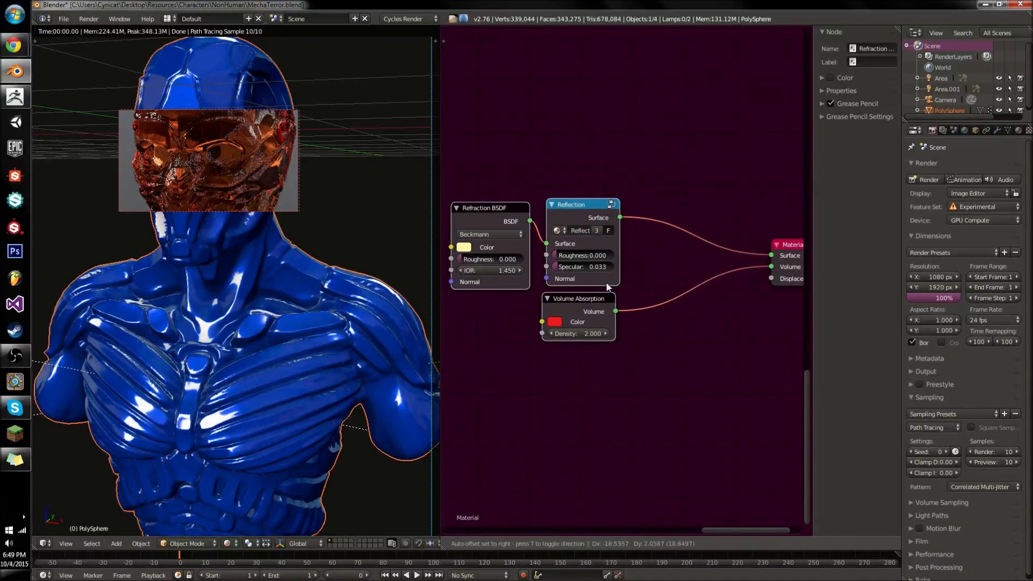
left_click_drag(617, 288, 605, 236)
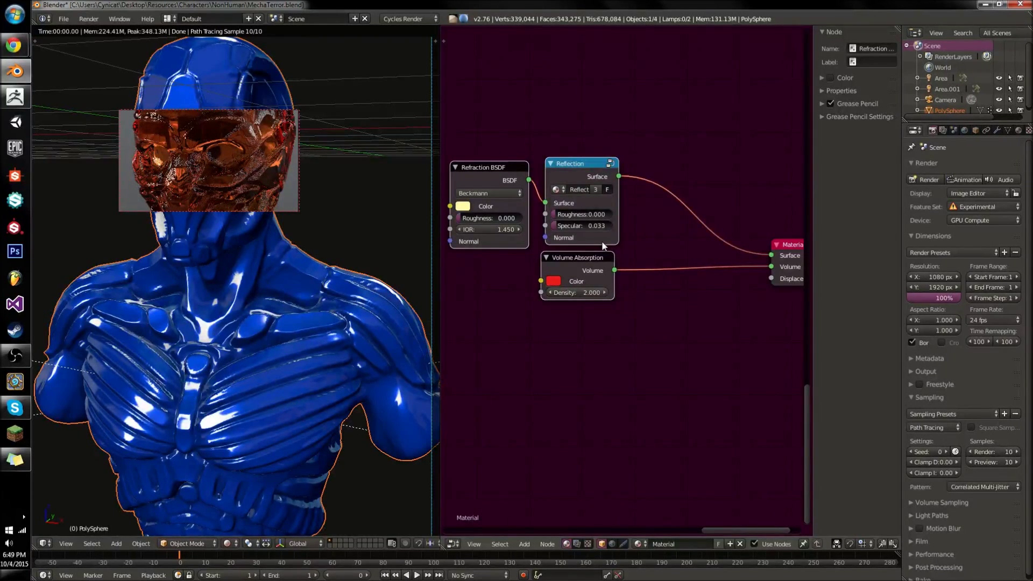
scroll(602, 240, "down", 6)
middle_click_drag(699, 353, 585, 237)
scroll(699, 301, "up", 5)
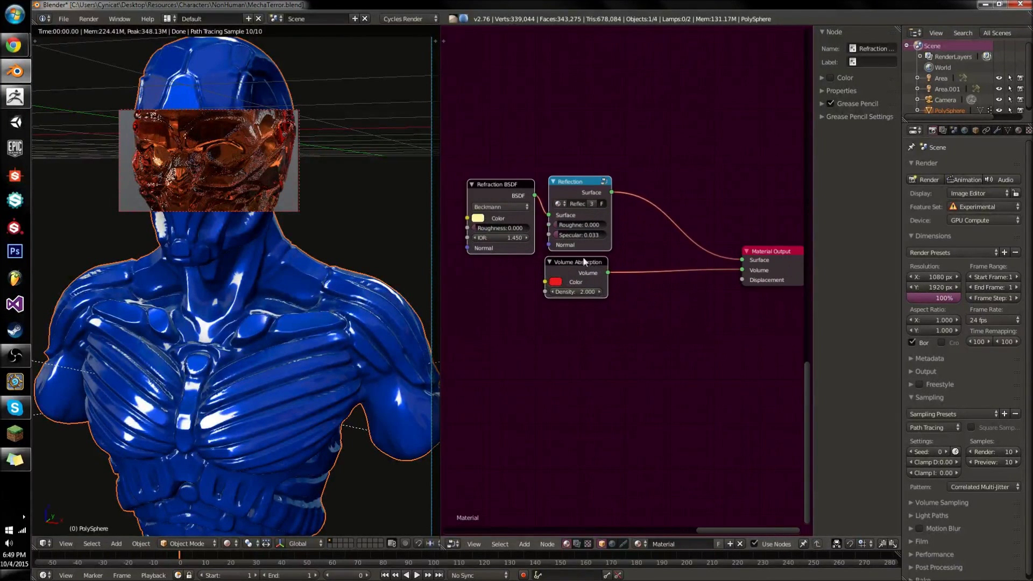
Add a Volume Scatter node and place it directly beneath the Volume Absorption node.
scroll(581, 268, "up", 2)
middle_click_drag(580, 269, 593, 237)
left_click(592, 237)
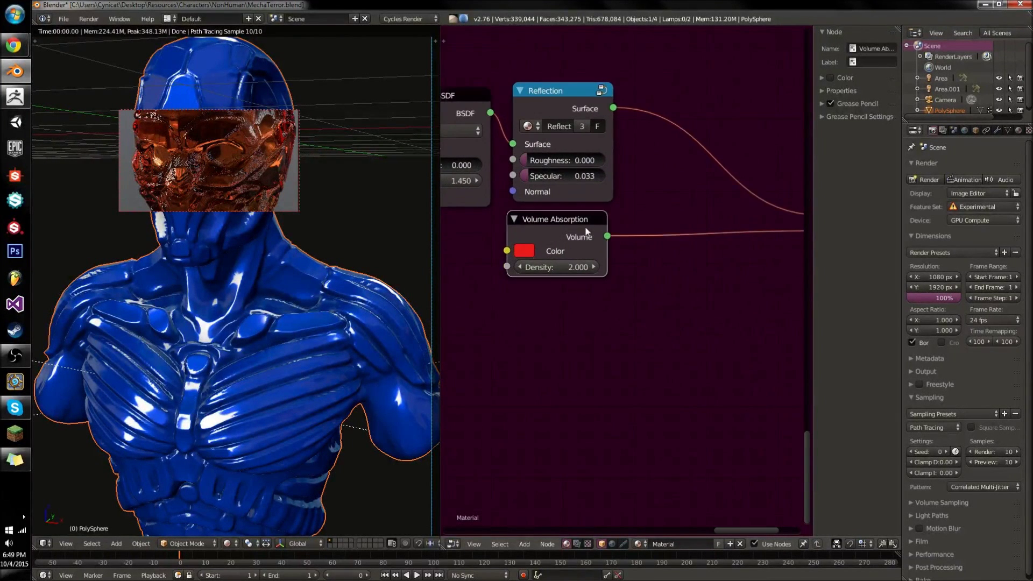
middle_click_drag(654, 265, 641, 224)
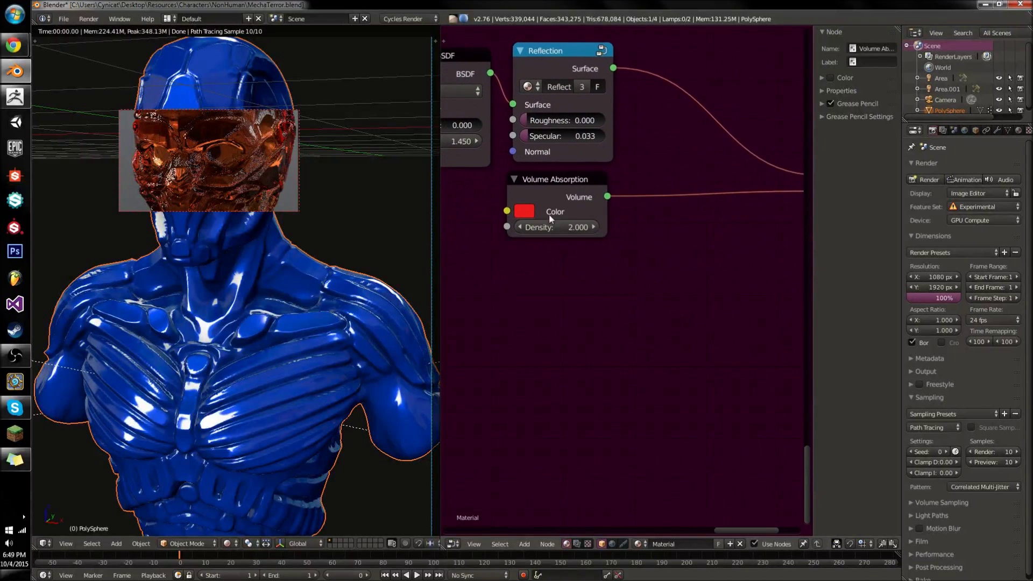
key("shift+a")
mouse_move(567, 196)
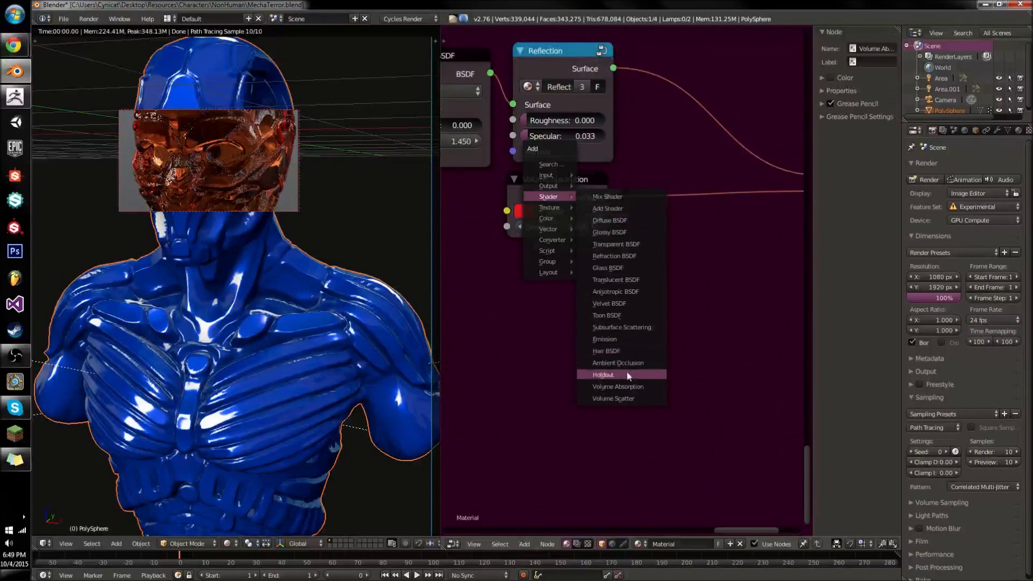
left_click(620, 398)
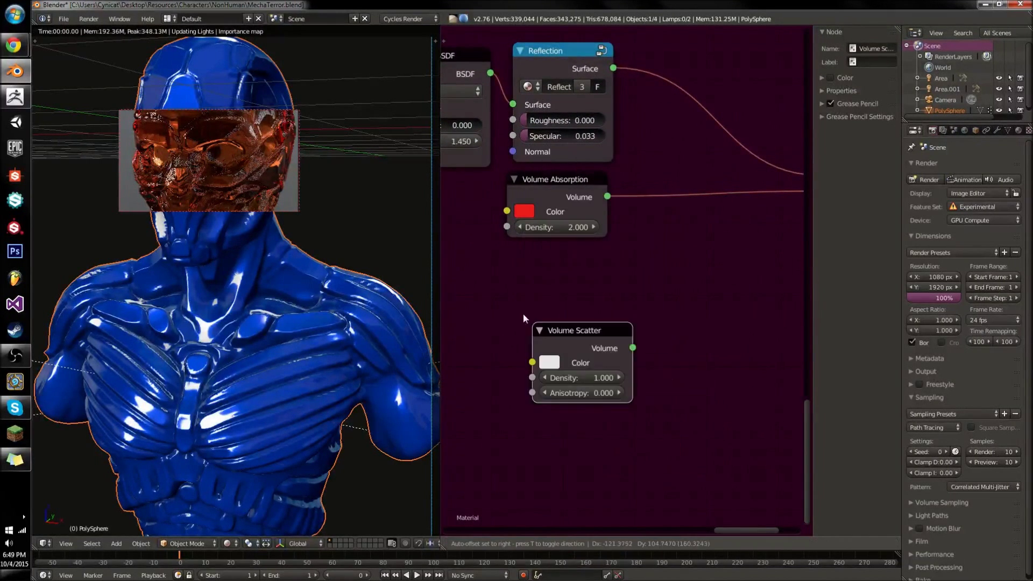
left_click(511, 246)
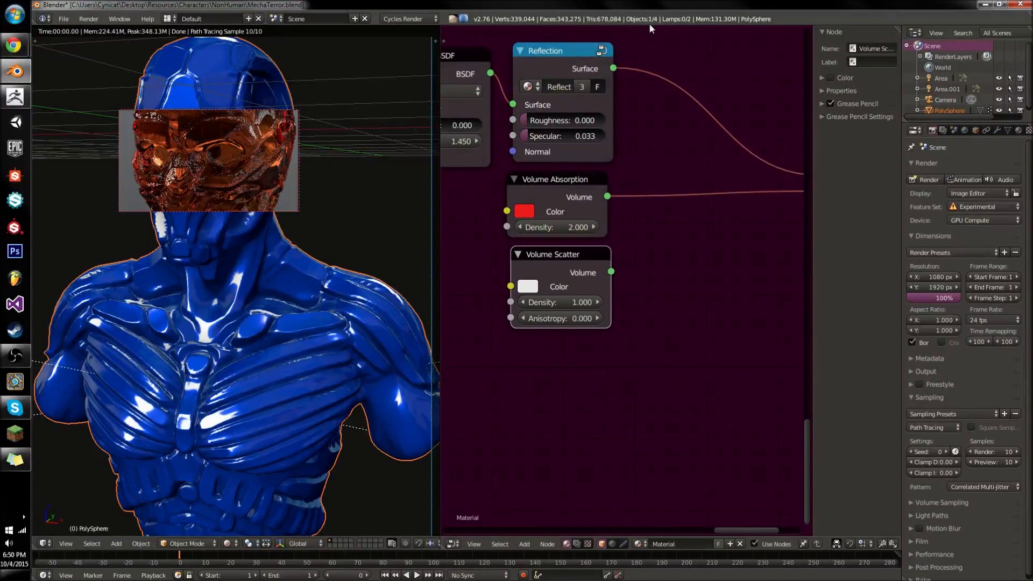
Switch the grease pencil stroke color to white and sketch a ray entering from above and scattering in zigzags above the nodes.
middle_click_drag(651, 32, 635, 272)
scroll(600, 281, "down", 2)
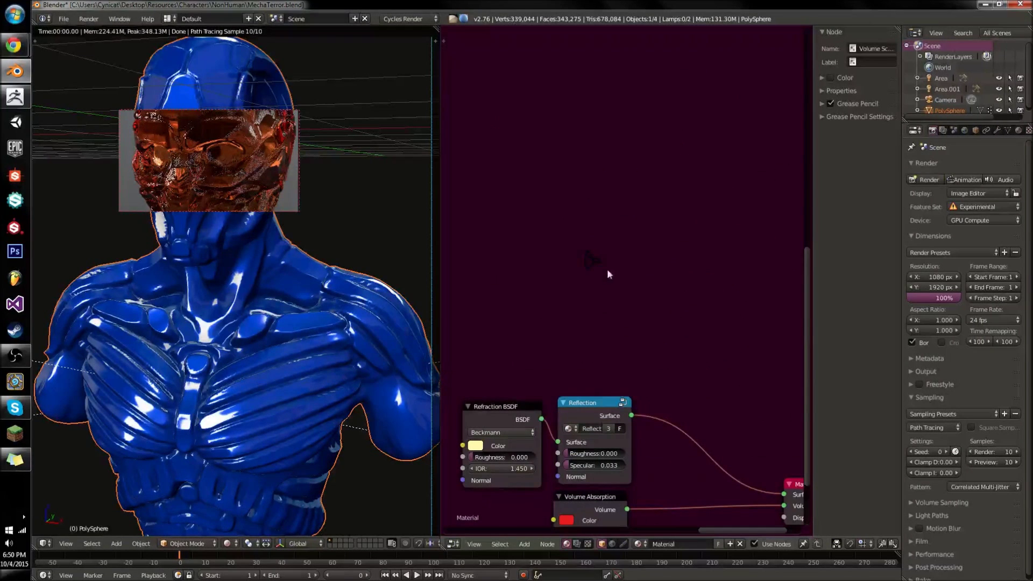
left_click(856, 103)
scroll(843, 173, "up", 15)
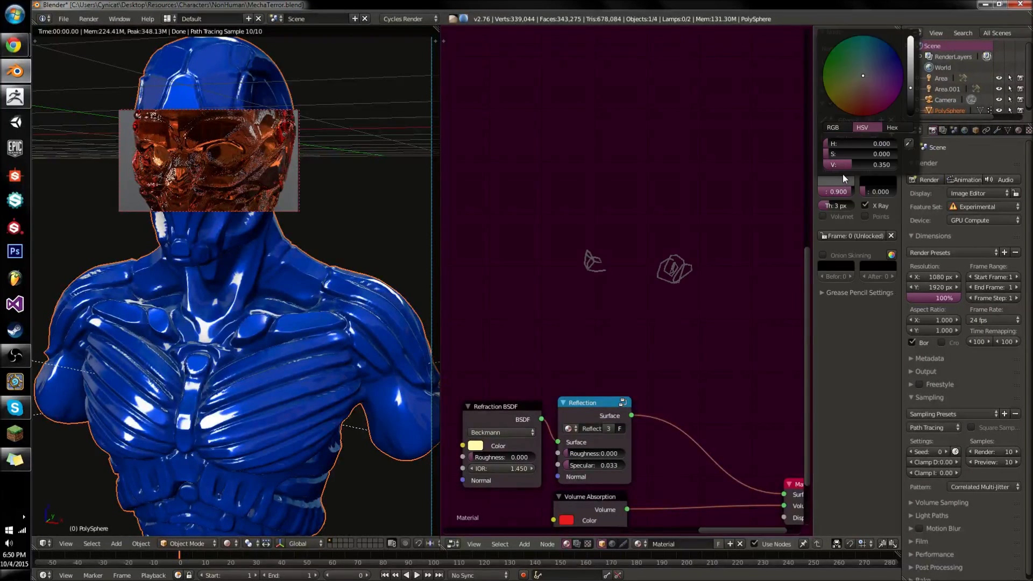
mouse_move(697, 70)
left_mouse_down()
mouse_move(618, 242)
mouse_move(665, 299)
mouse_move(600, 296)
mouse_move(648, 260)
left_mouse_up()
mouse_move(619, 296)
left_mouse_down()
mouse_move(666, 277)
mouse_move(625, 301)
mouse_move(613, 325)
mouse_move(652, 314)
left_mouse_up()
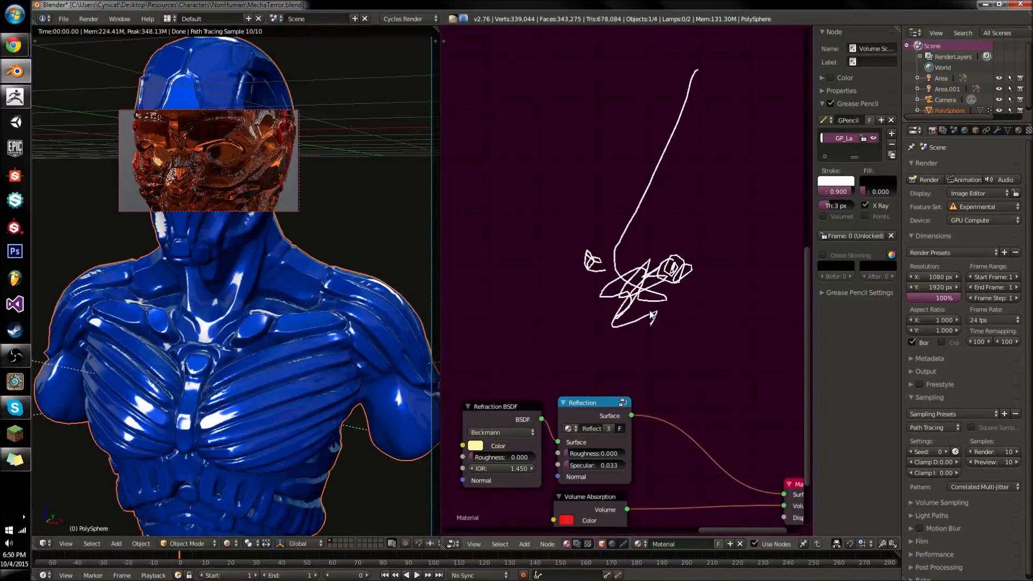
Connect the Volume Scatter to the Material Output's volume input and cut the Reflection group's link to the surface.
mouse_move(652, 314)
middle_mouse_down()
mouse_move(666, 307)
mouse_move(646, 224)
middle_mouse_up()
key("f")
right_click_drag(624, 377, 687, 232, "ctrl")
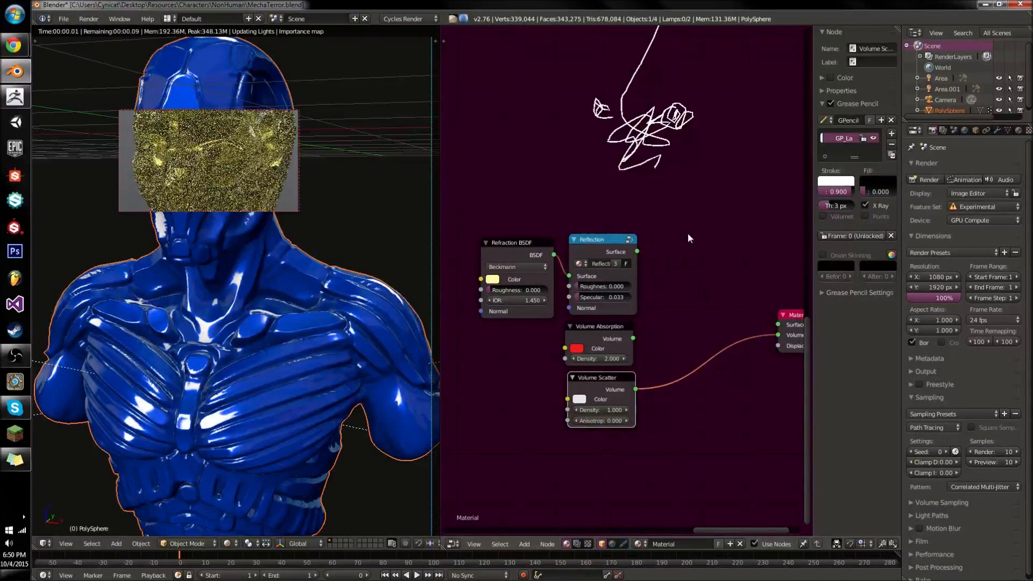
Enlarge the viewport render border to cover the head and upper shoulders, and set the Volume Scatter density to 32.
key("ctrl+b")
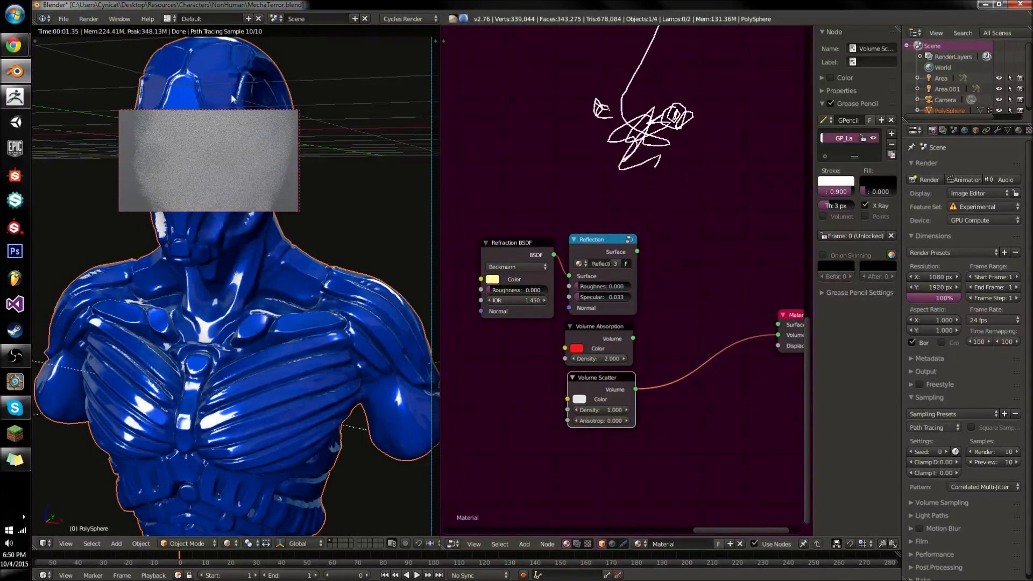
left_click_drag(97, 45, 314, 304)
left_click(601, 410)
type("32")
key("Return")
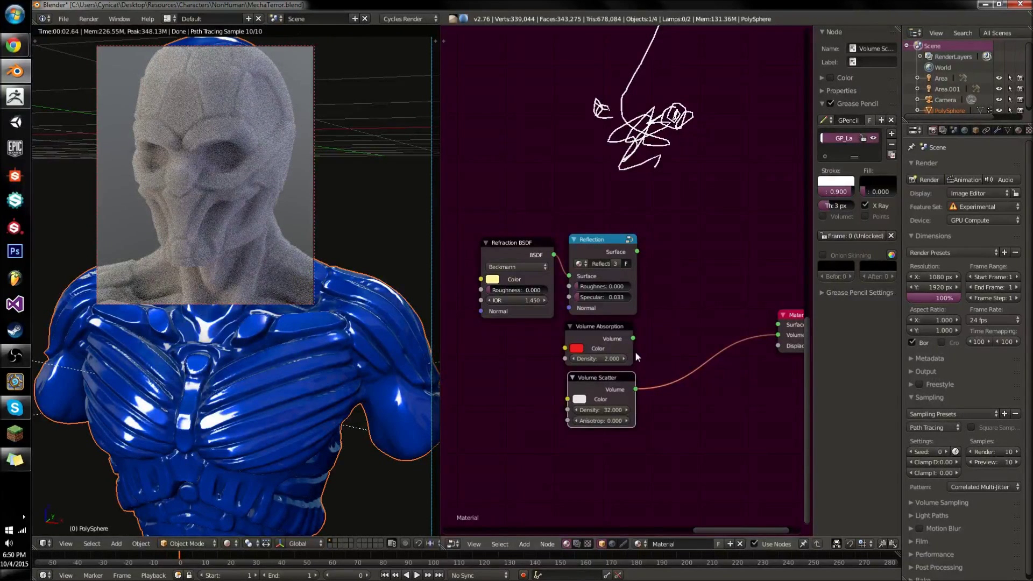
Set the Volume Scatter density to 256 and enable Homogeneous volume in the material settings.
left_click(598, 410)
type("256")
key("Return")
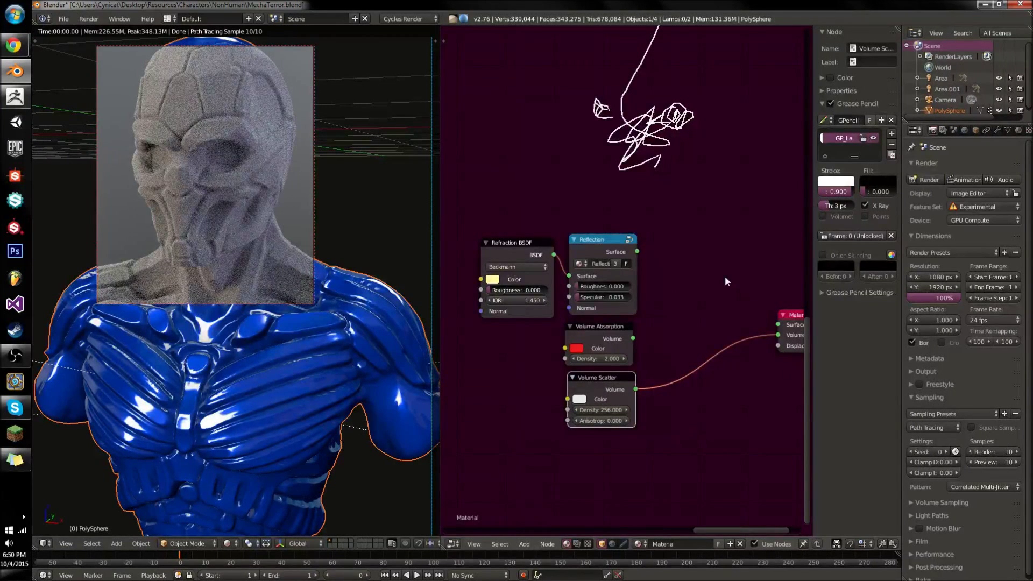
left_click(1018, 131)
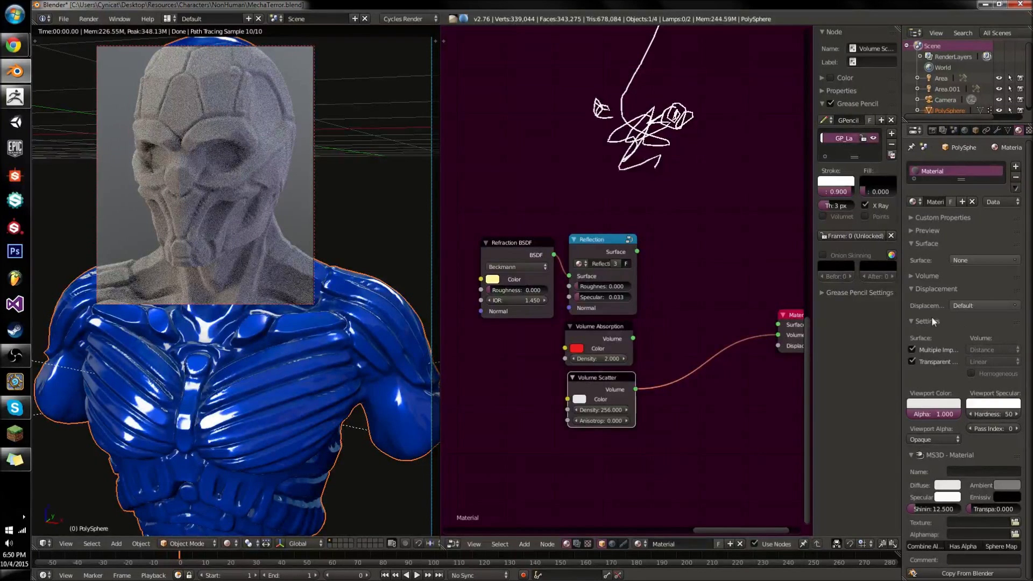
left_click(972, 374)
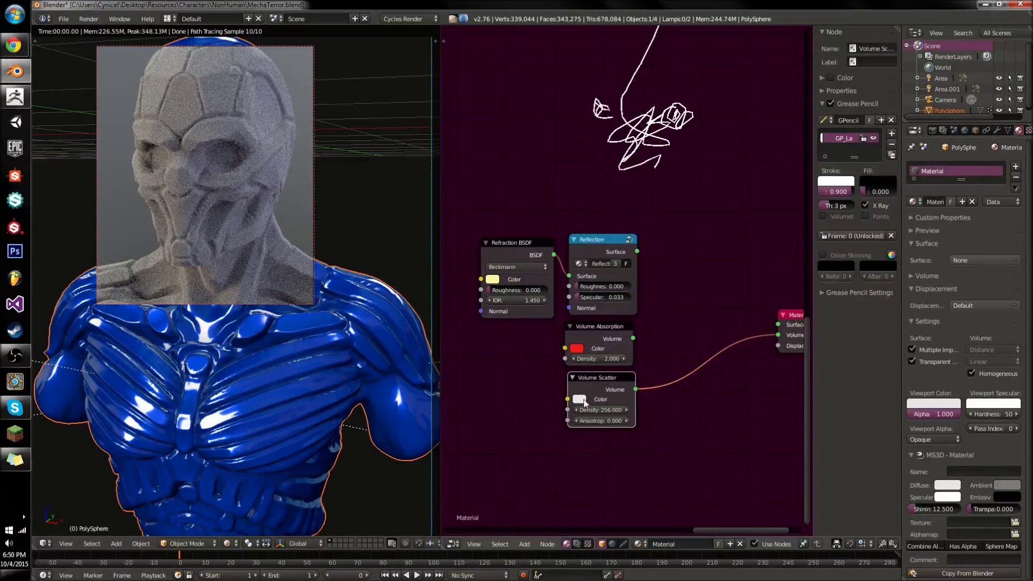
Raise the Volume Scatter color's value to 1.000, trying a red tint at 0.530 saturation before returning it to white.
left_click(580, 399)
scroll(581, 402, "up", 2)
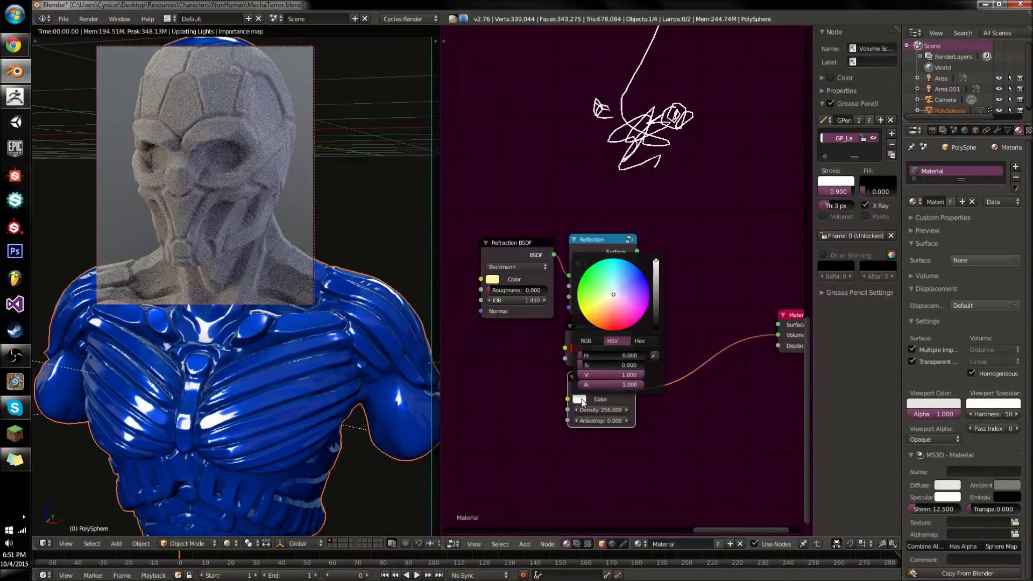
left_click_drag(592, 365, 616, 368)
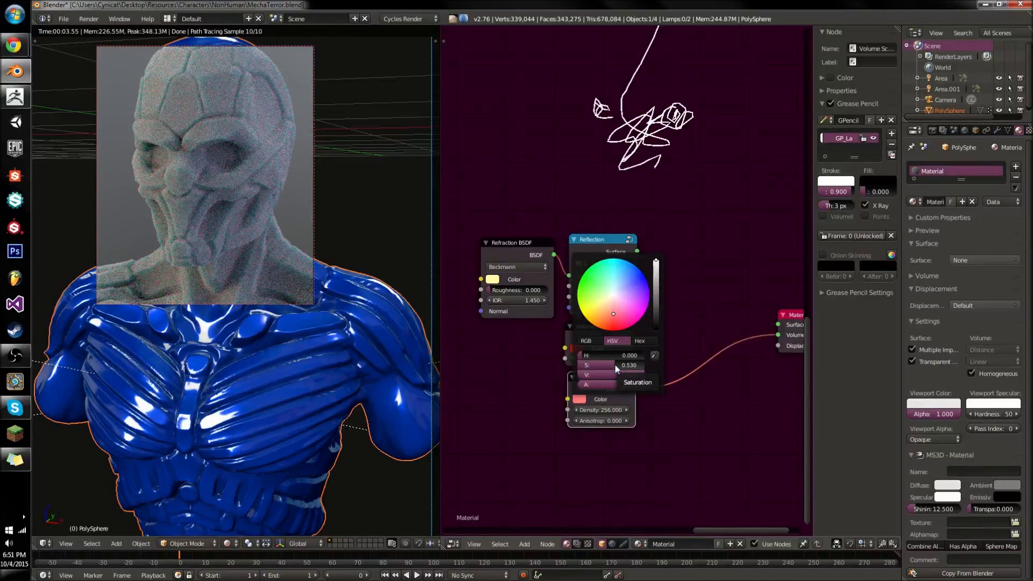
left_click_drag(614, 365, 580, 365)
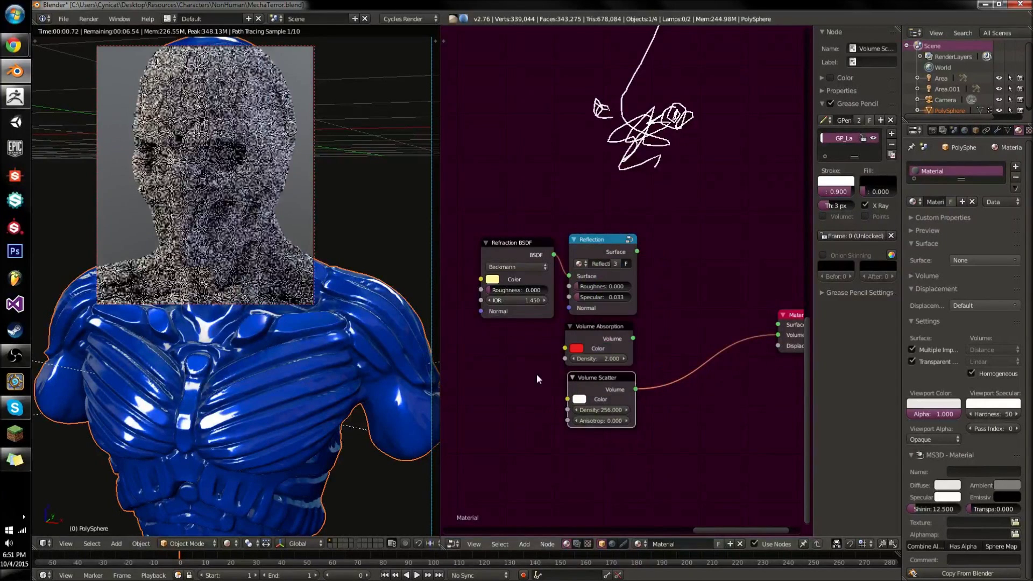
Add a Subsurface Scattering node above the Reflection group, and delete it again.
key("shift+a")
mouse_move(602, 193)
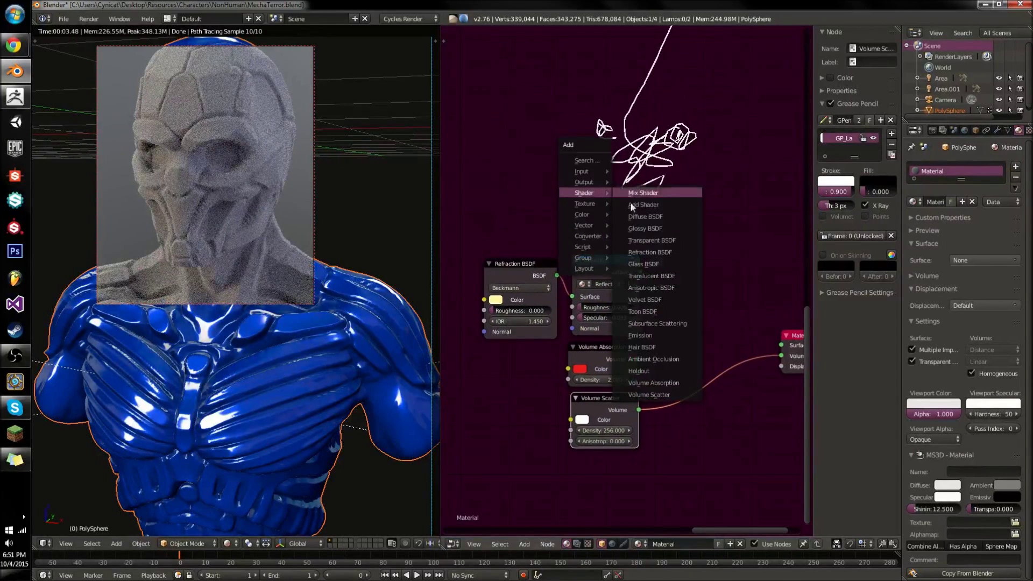
left_click(666, 324)
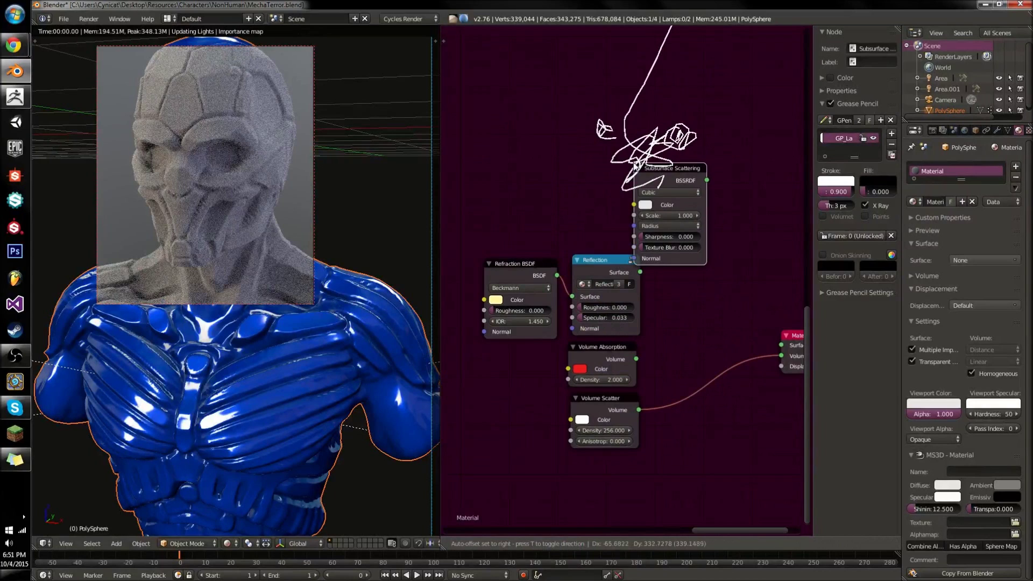
left_click(636, 168)
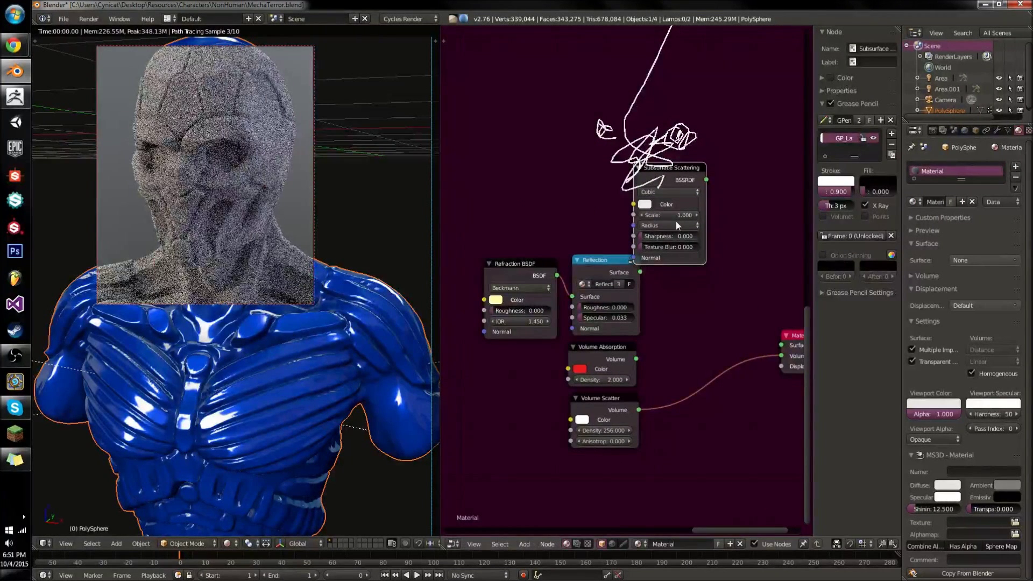
left_click(676, 223)
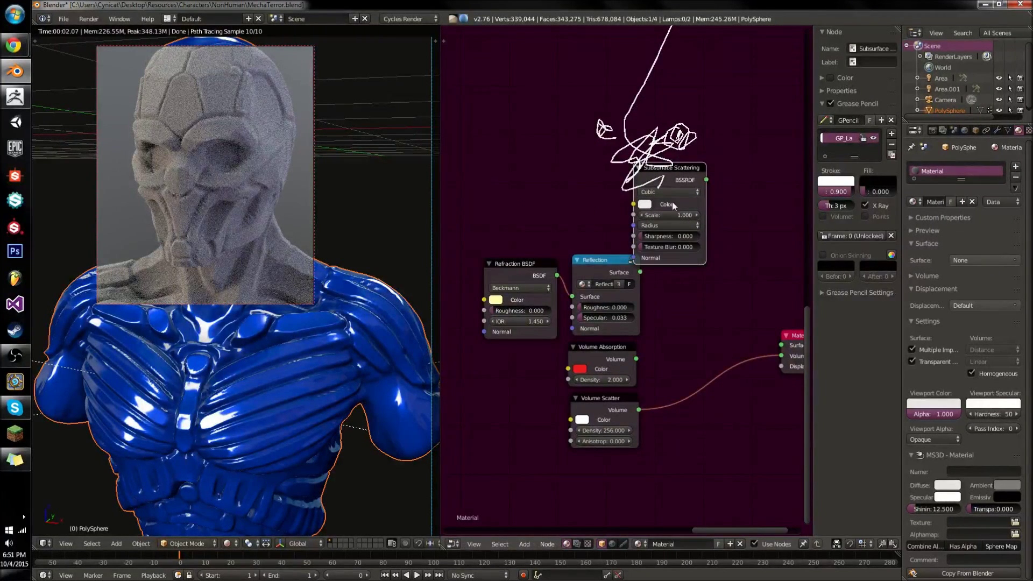
key("x")
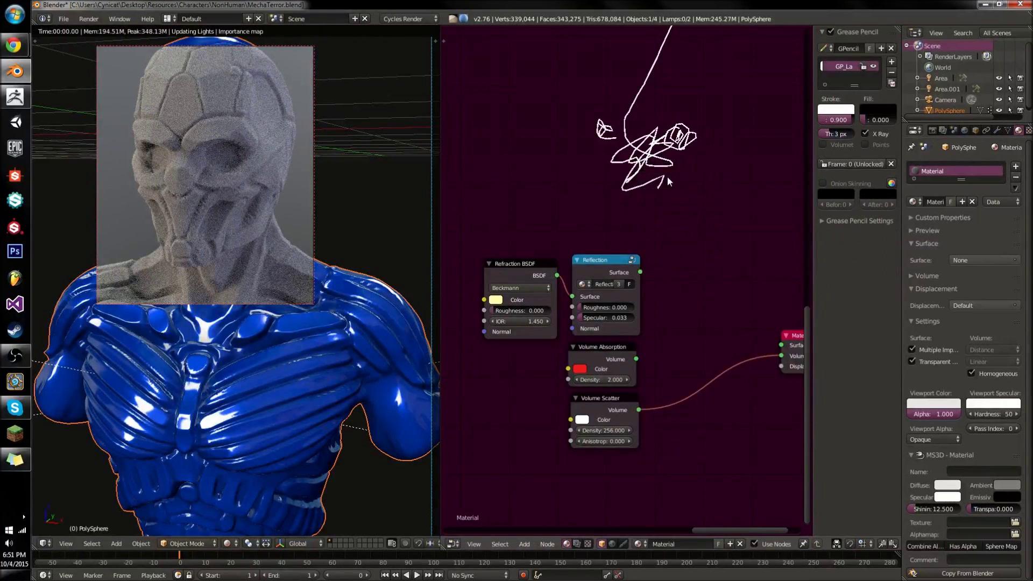
Erase the whole grease pencil sketch above the nodes.
mouse_move(681, 145)
right_mouse_down()
mouse_move(646, 127)
mouse_move(639, 69)
mouse_move(643, 201)
right_mouse_up()
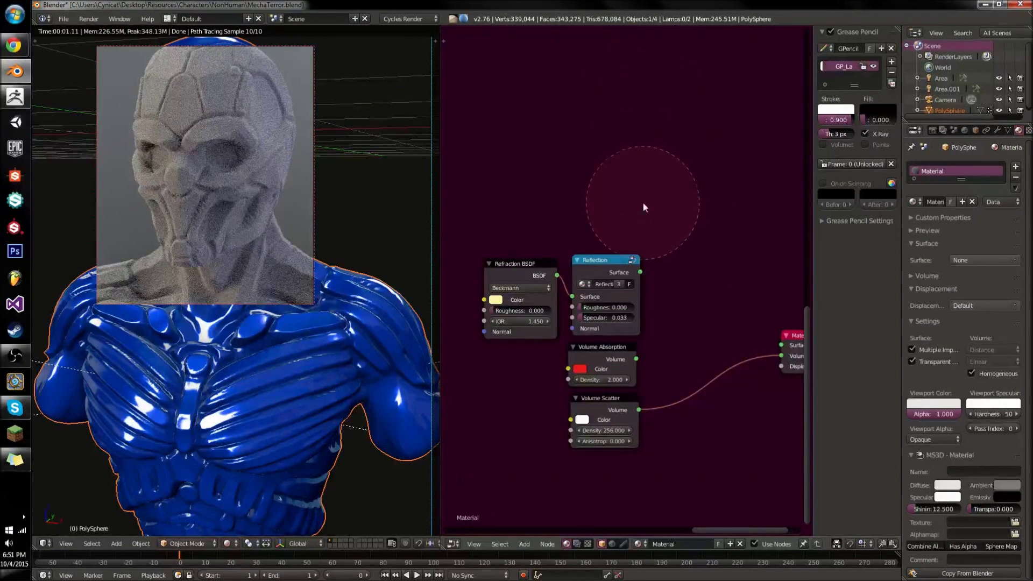
middle_click_drag(660, 179, 664, 311)
right_click_drag(673, 129, 677, 59)
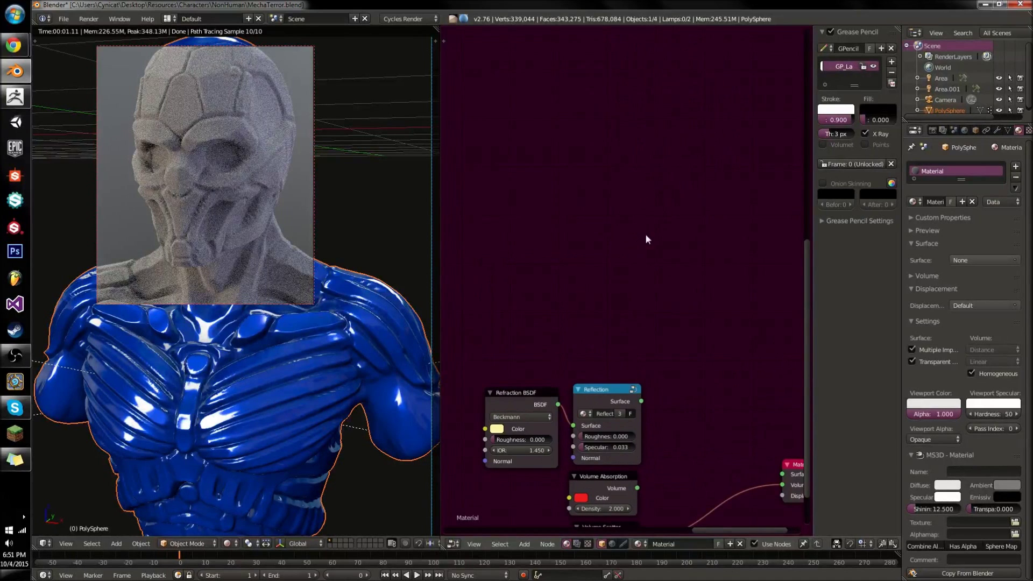
Lower the Volume Scatter density to 32.
middle_click_drag(639, 307, 648, 182)
scroll(648, 182, "up", 1)
left_click(638, 398)
type("32")
key("Return")
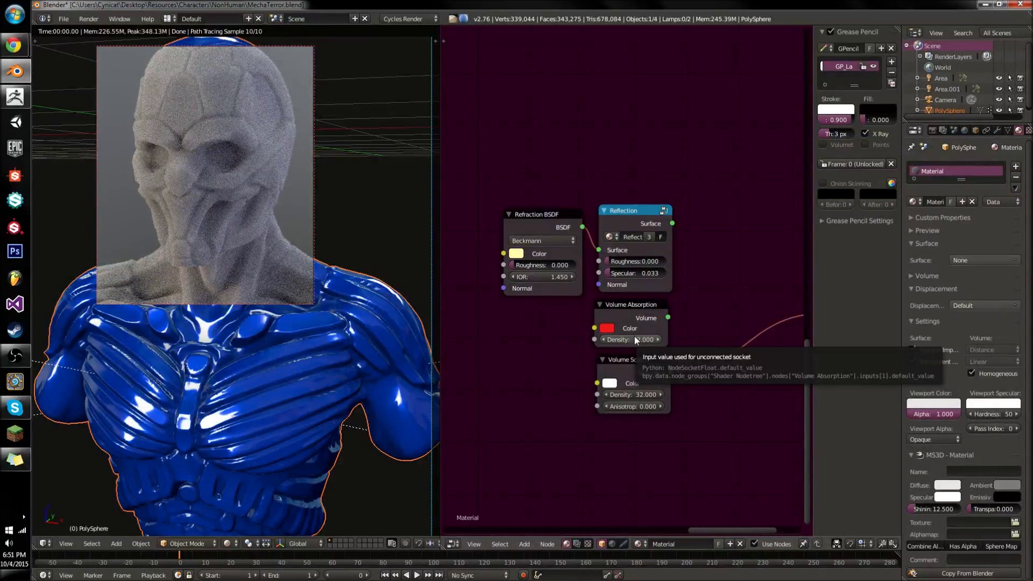
Add a Transparent BSDF above the Reflection group and connect it to the Material Output's surface input.
key("shift+a")
mouse_move(674, 139)
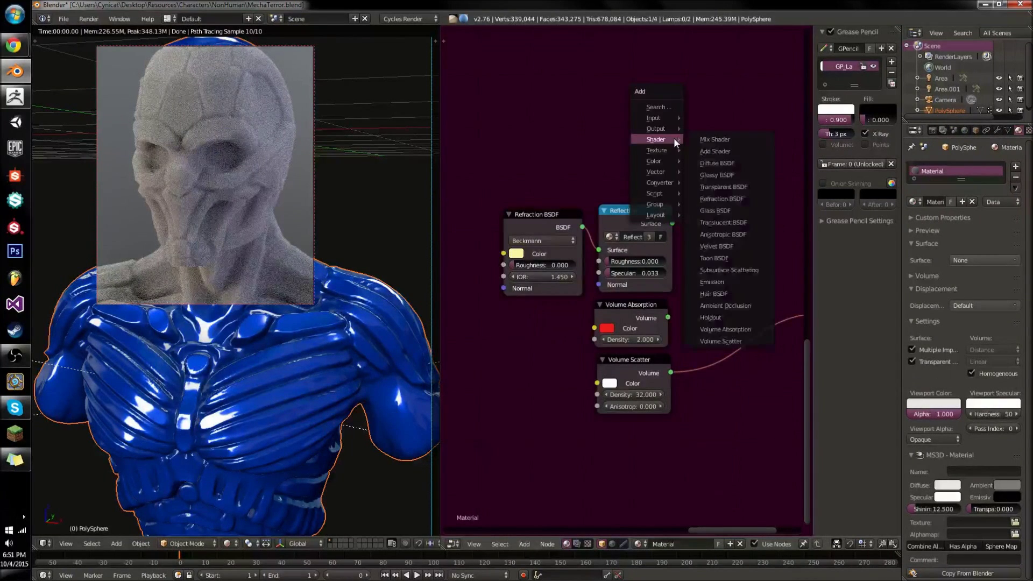
left_click(720, 187)
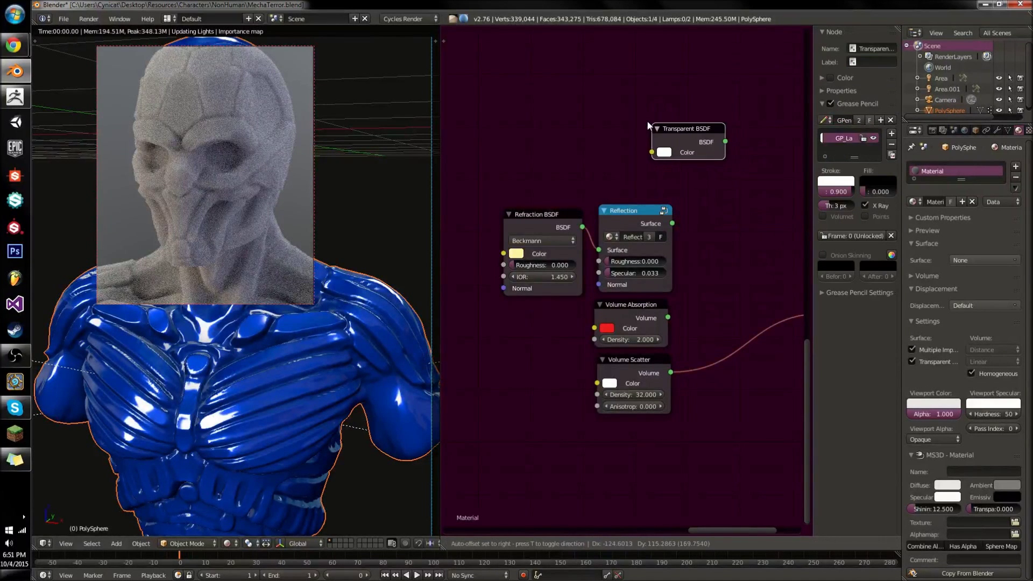
left_click(644, 127)
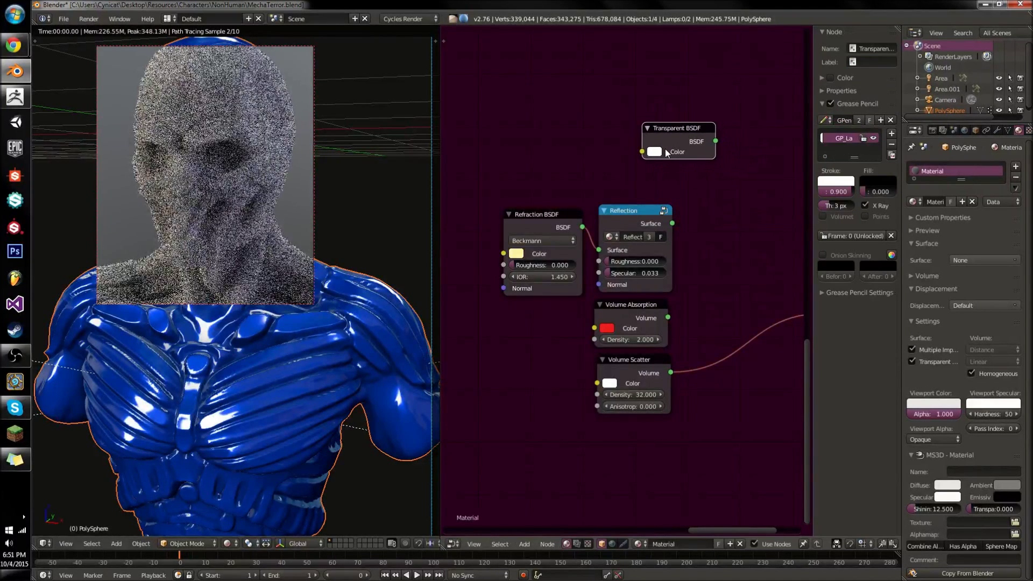
left_click(678, 135, "ctrl+shift")
Tint the Transparent BSDF's color a saturated light red.
middle_click_drag(677, 136, 632, 169)
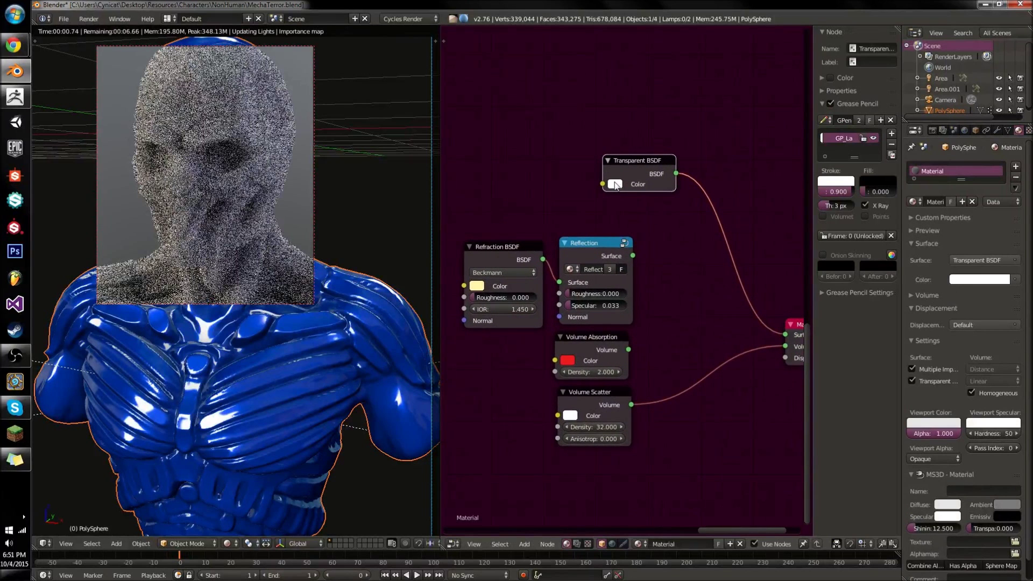
left_click(615, 184)
left_click_drag(650, 72, 648, 101)
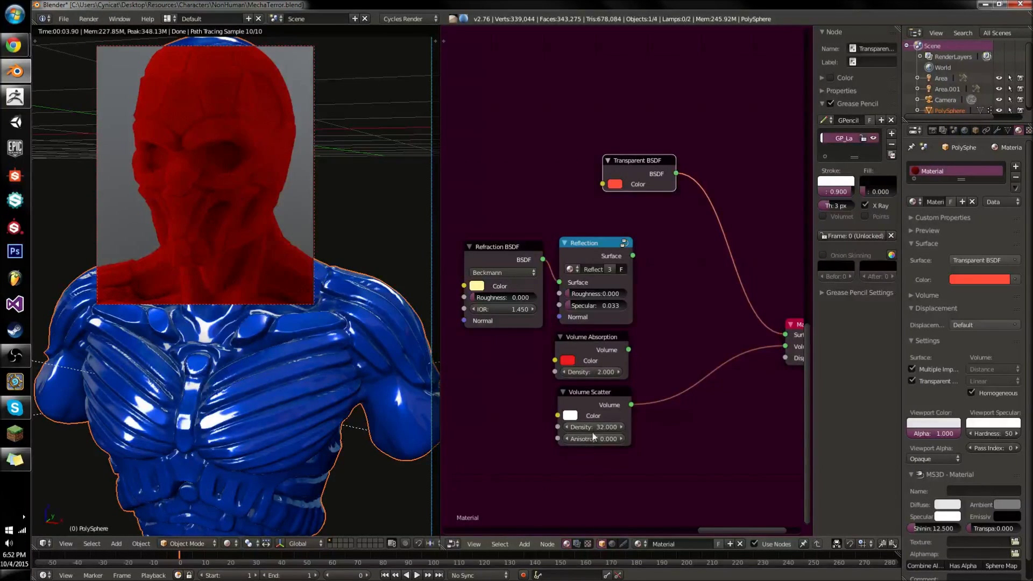
Reduce the Volume Scatter density to 1, and lower it further to 0.
key("Return")
key("ctrl+z")
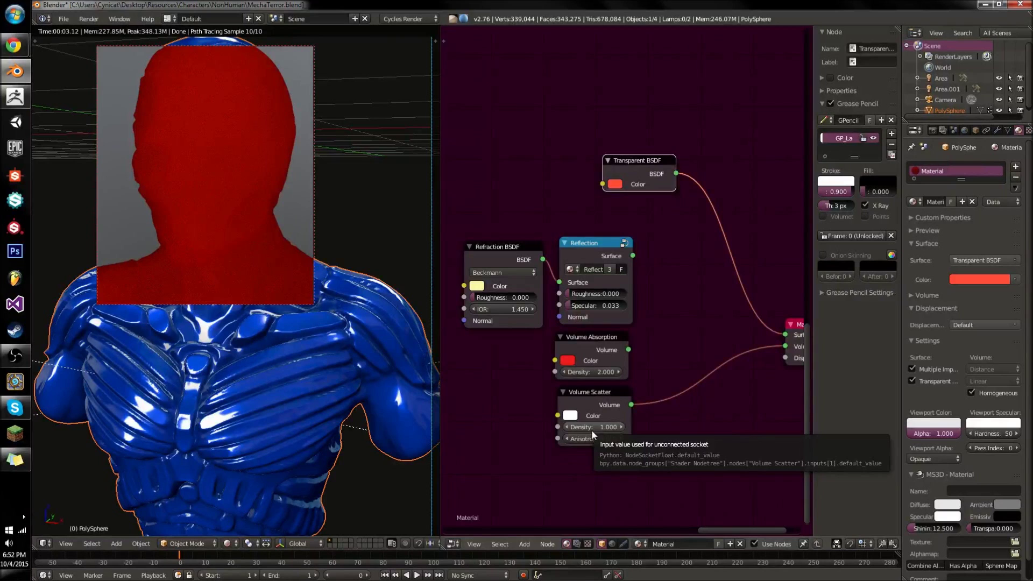
left_click_drag(592, 429, 559, 430)
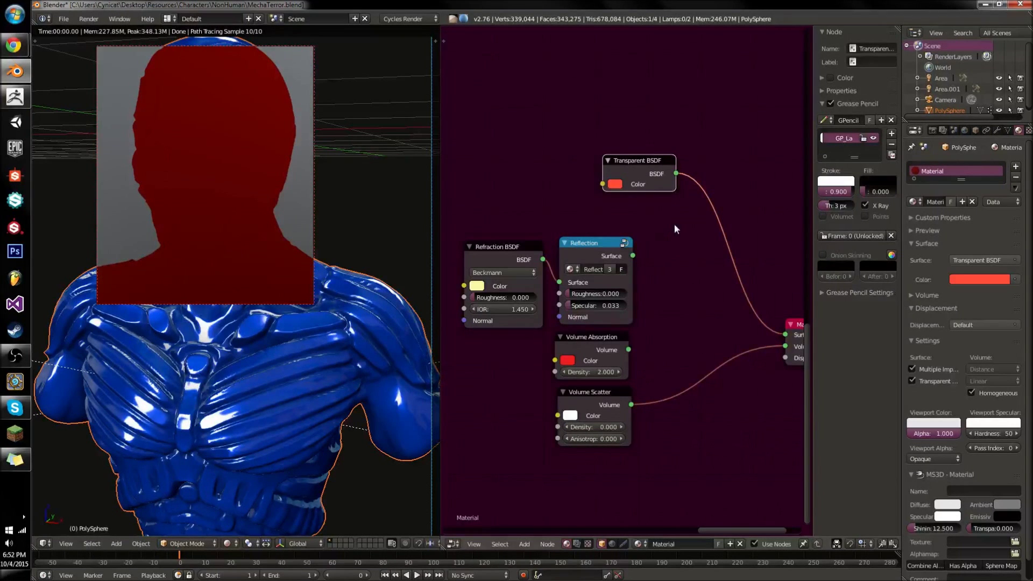
Replace the Transparent BSDF with the Reflection group as the material's surface, and set the Volume Scatter density to 4.
right_click_drag(697, 220, 725, 160, "ctrl")
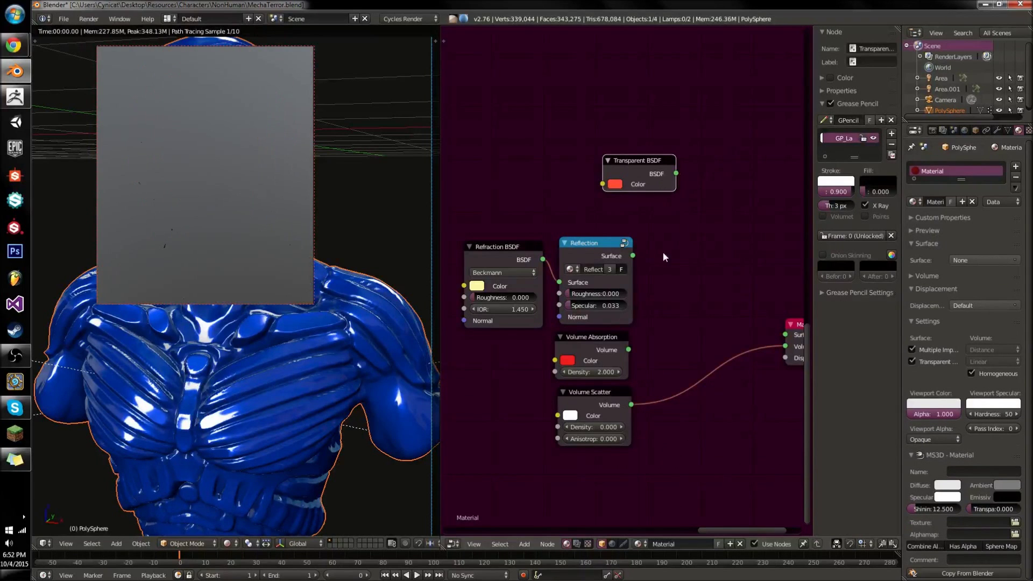
left_click(610, 253, "ctrl+shift")
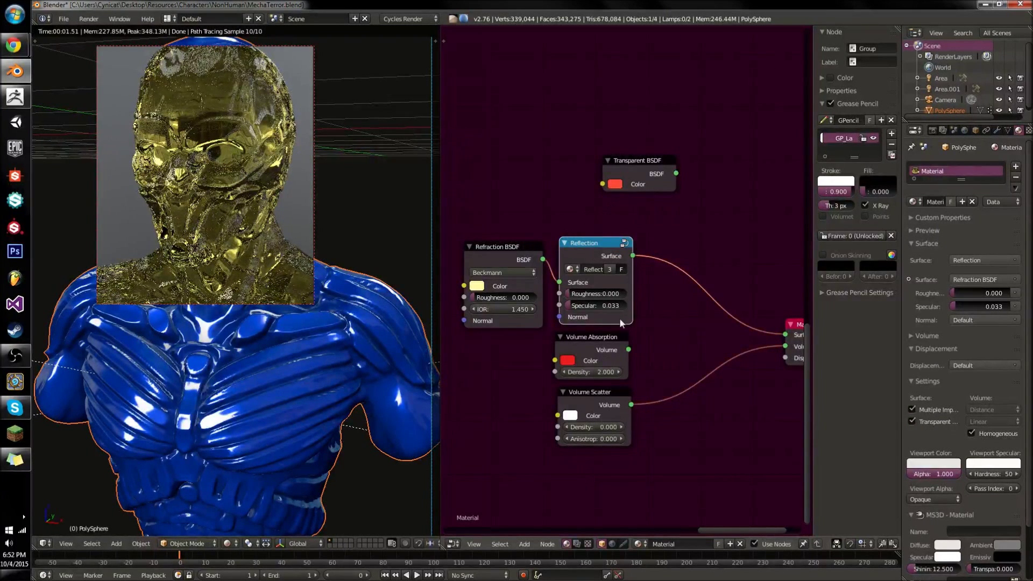
double_click(591, 427)
type("4")
key("Return")
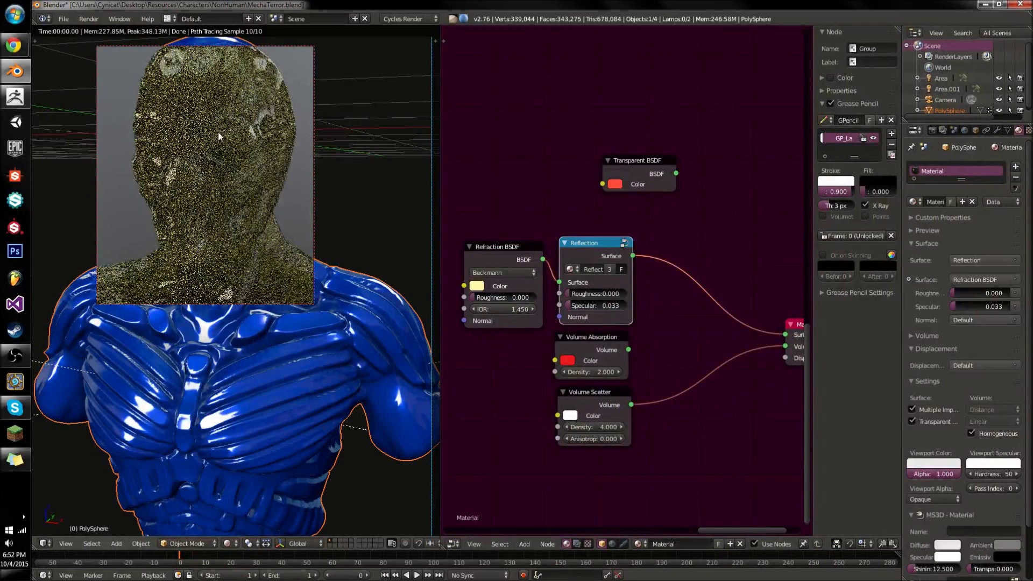
Set the Volume Scatter density to 0.1.
left_click(588, 427)
type("0.1")
key("Return")
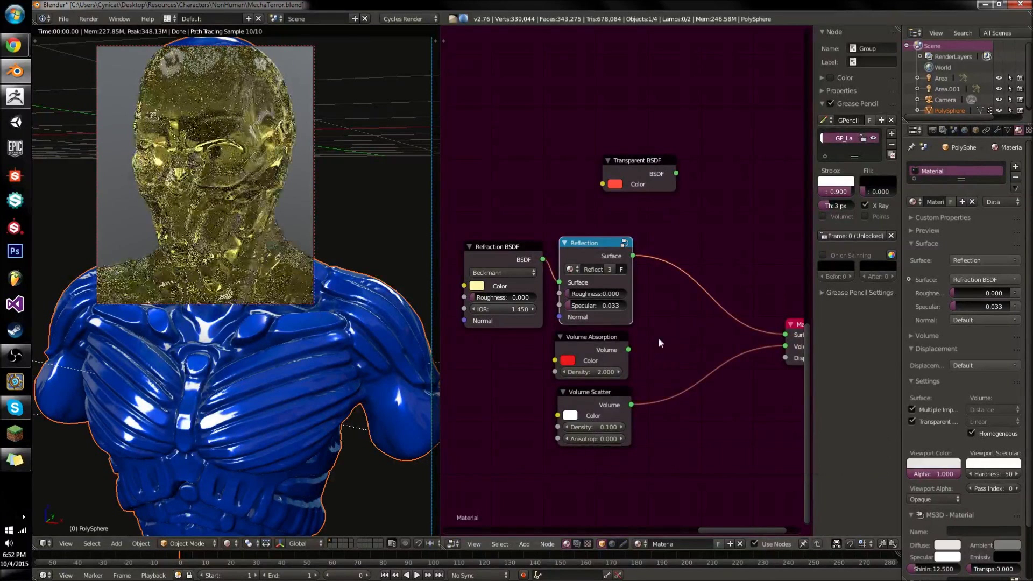
Disconnect the Volume Scatter from the Material Output and delete the Transparent BSDF.
right_click_drag(693, 374, 707, 459, "ctrl")
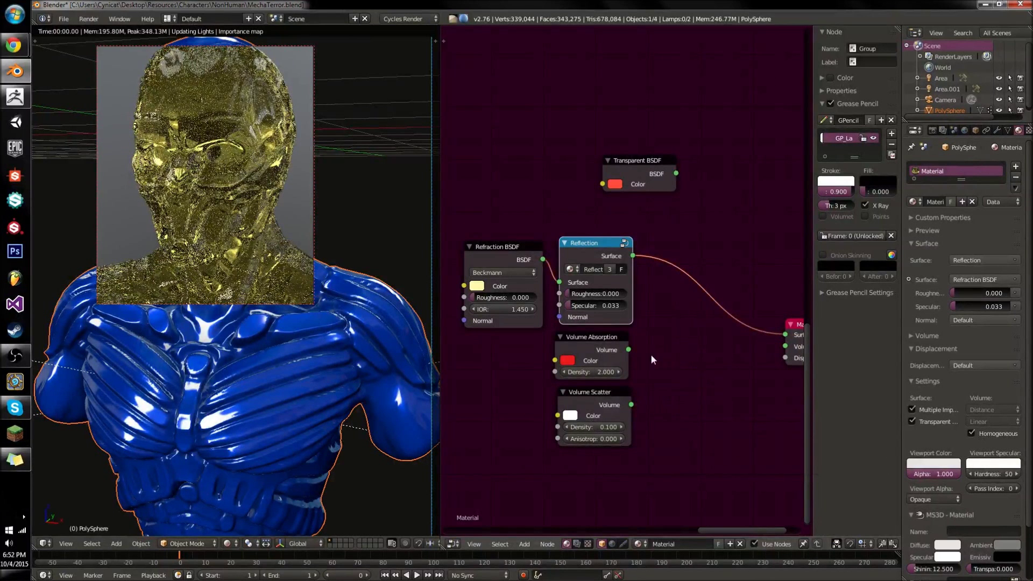
left_click(635, 166)
key("x")
Add an Add Shader node between the volume shaders and the Material Output.
scroll(662, 226, "up", 2)
key("shift+a")
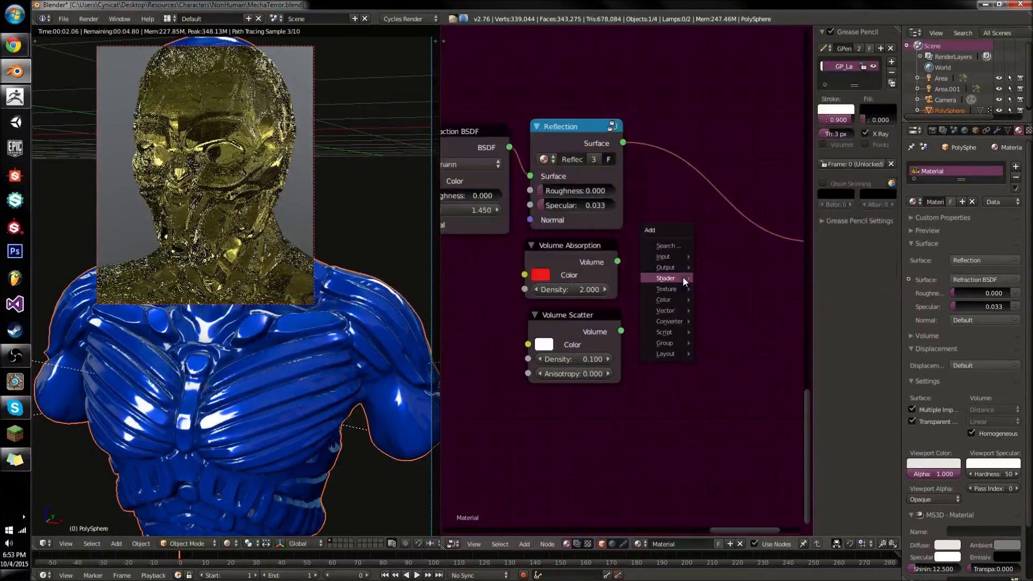
mouse_move(683, 277)
left_click(717, 290)
left_click(684, 261)
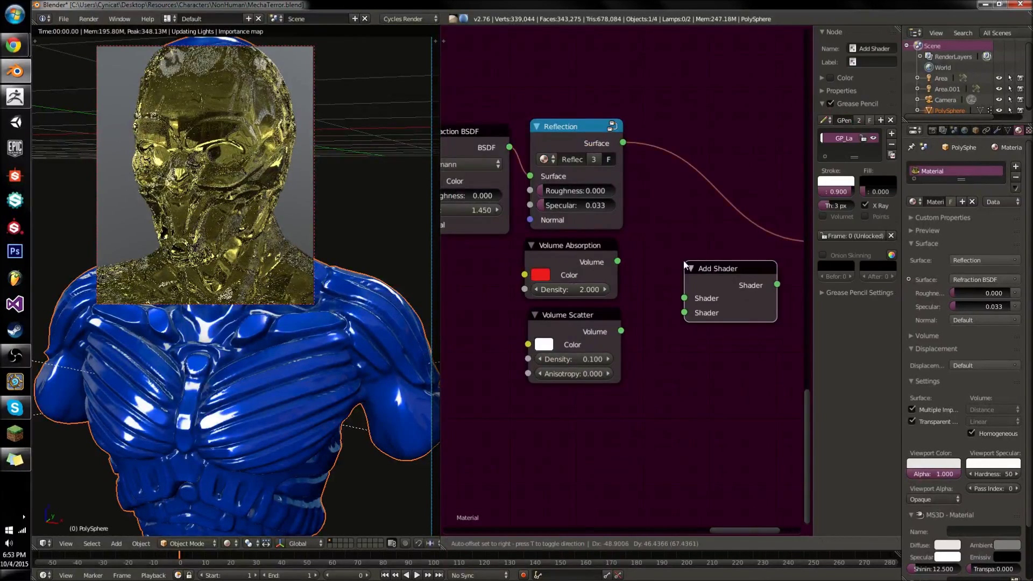
middle_click_drag(680, 269, 630, 275)
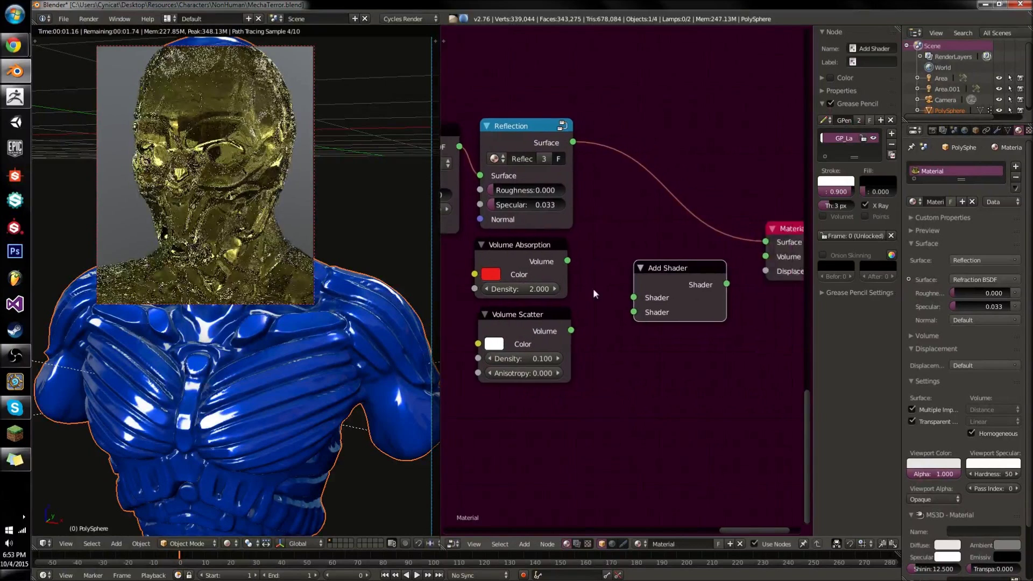
Combine the Volume Absorption and Volume Scatter through the Add Shader, and connect the result to the Material Output's volume input.
left_click(546, 312)
left_click_drag(567, 261, 568, 331)
left_click_drag(681, 292, 642, 281)
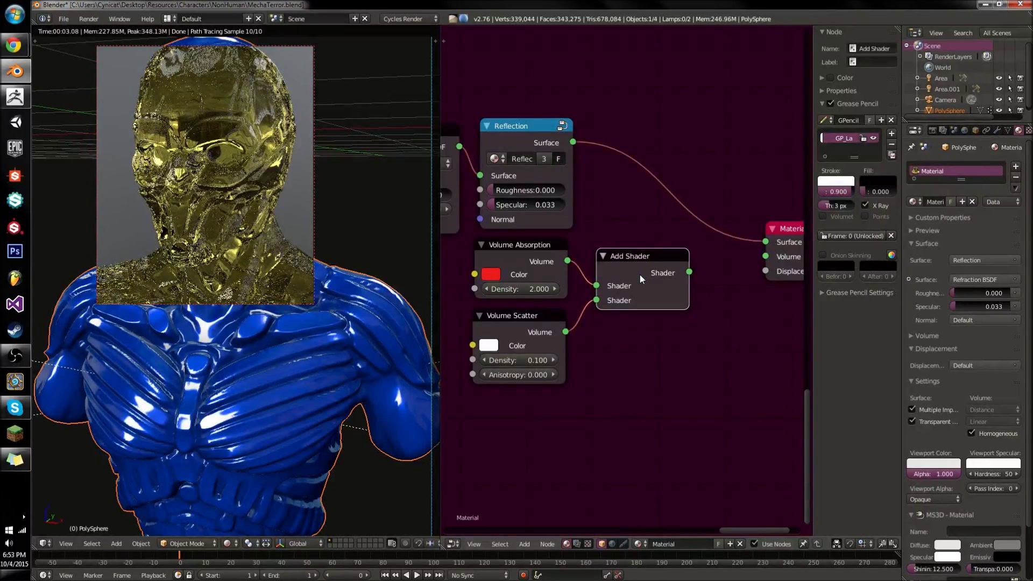
left_click_drag(689, 272, 767, 259)
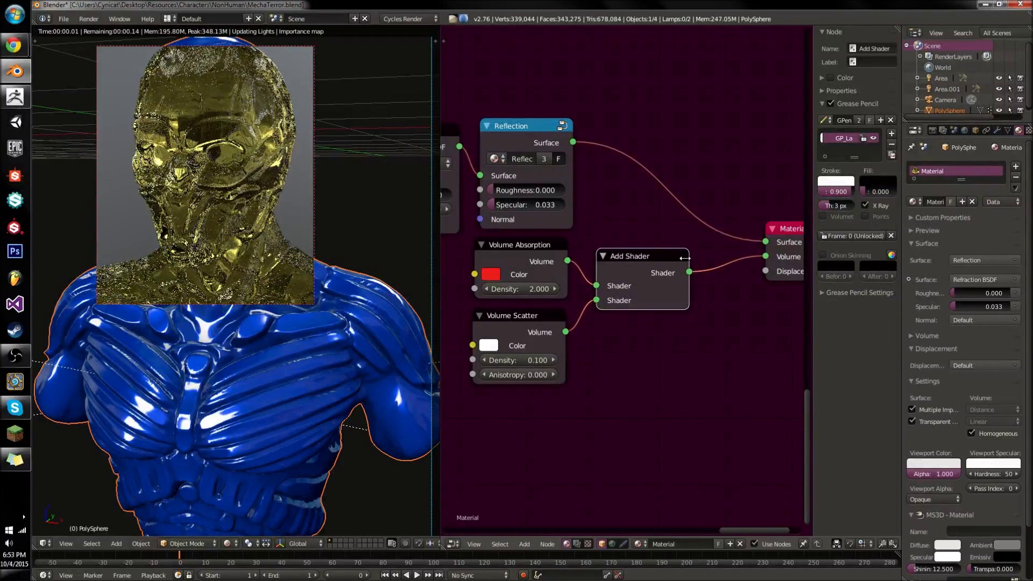
Set the Volume Scatter density to 1.
left_click(520, 360)
type("1")
key("Return")
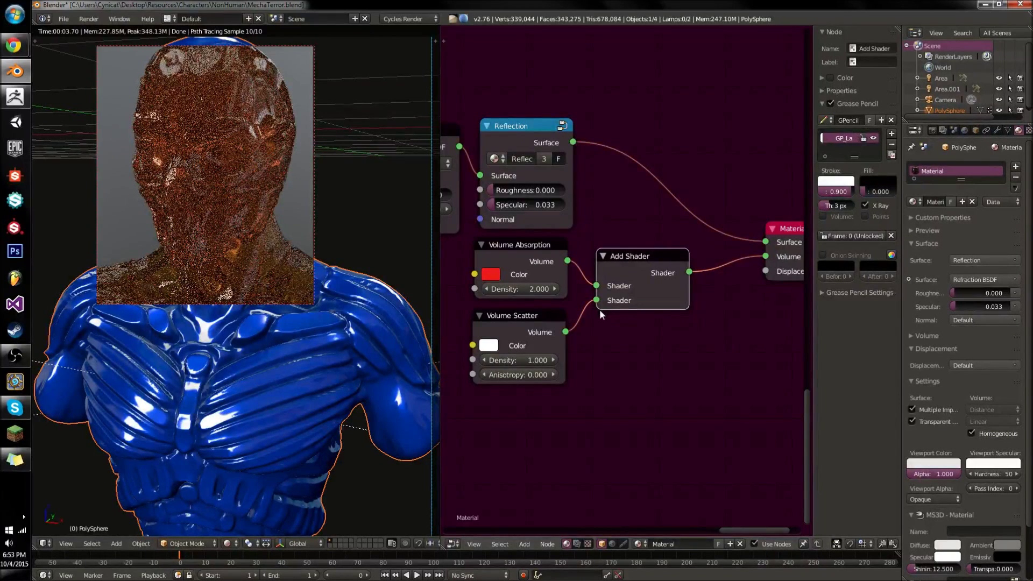
Set the Cycles render and preview samples to 32 in the render settings.
left_click(934, 130)
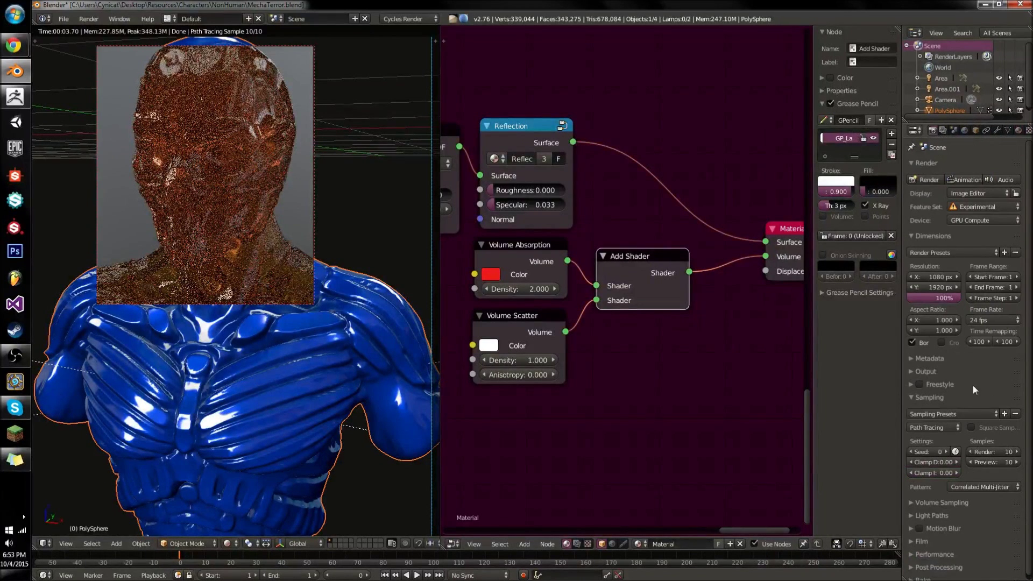
left_click(992, 452)
type("32")
left_click(997, 467)
type("32")
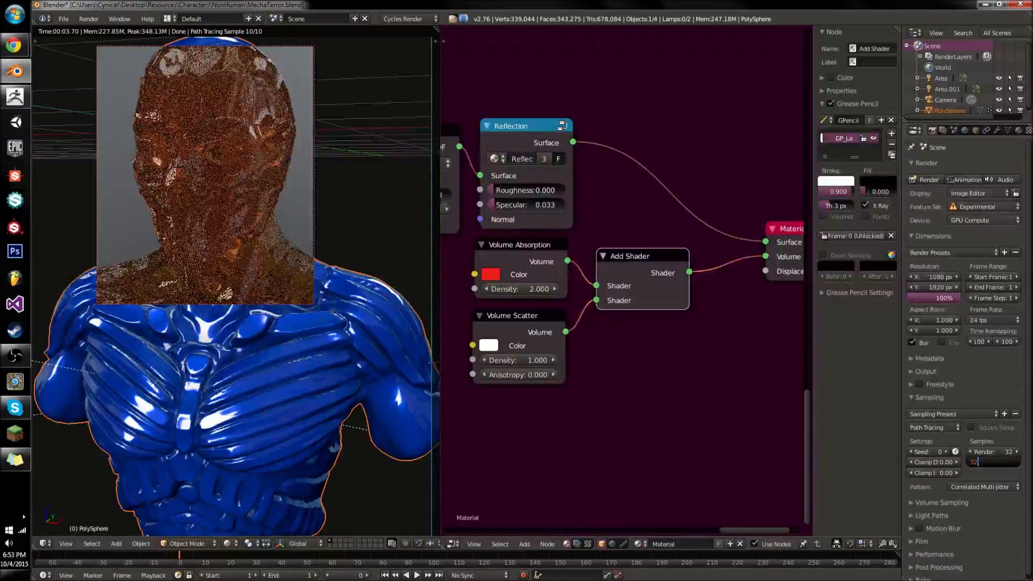
key("Return")
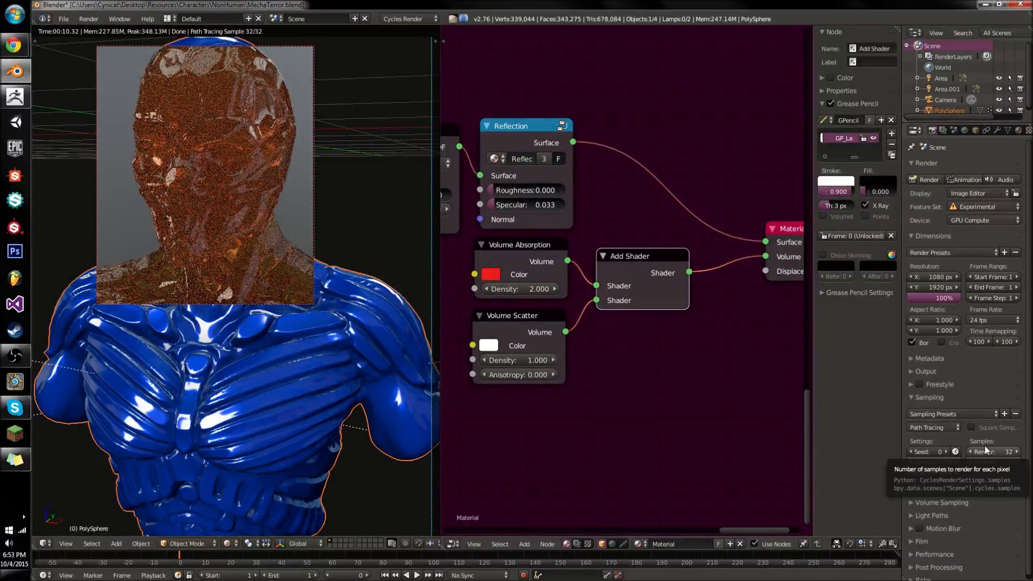
Raise the Cycles preview and render samples to 256.
left_click(994, 461)
type("256")
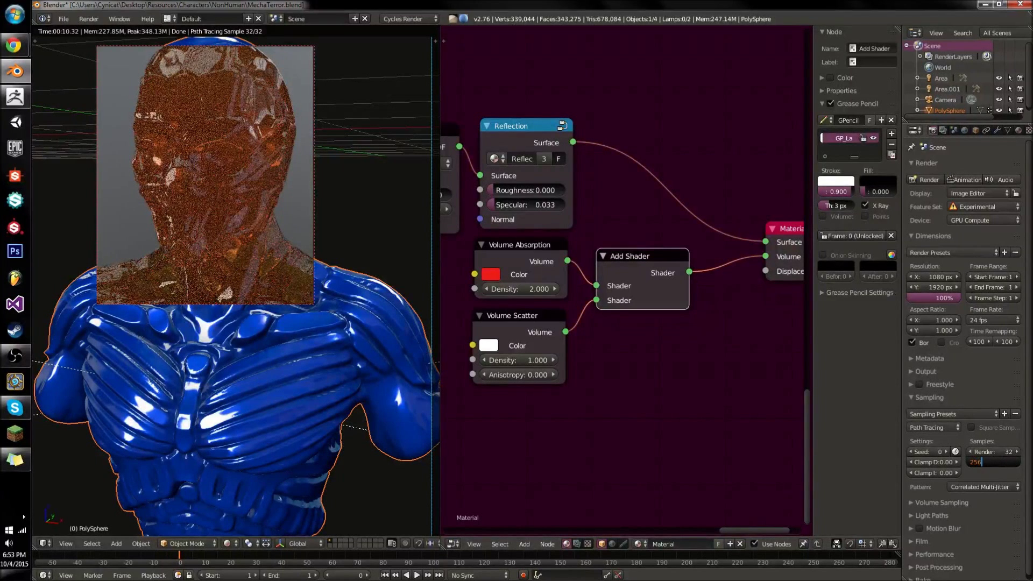
key("Return")
left_click(999, 452)
type("25")
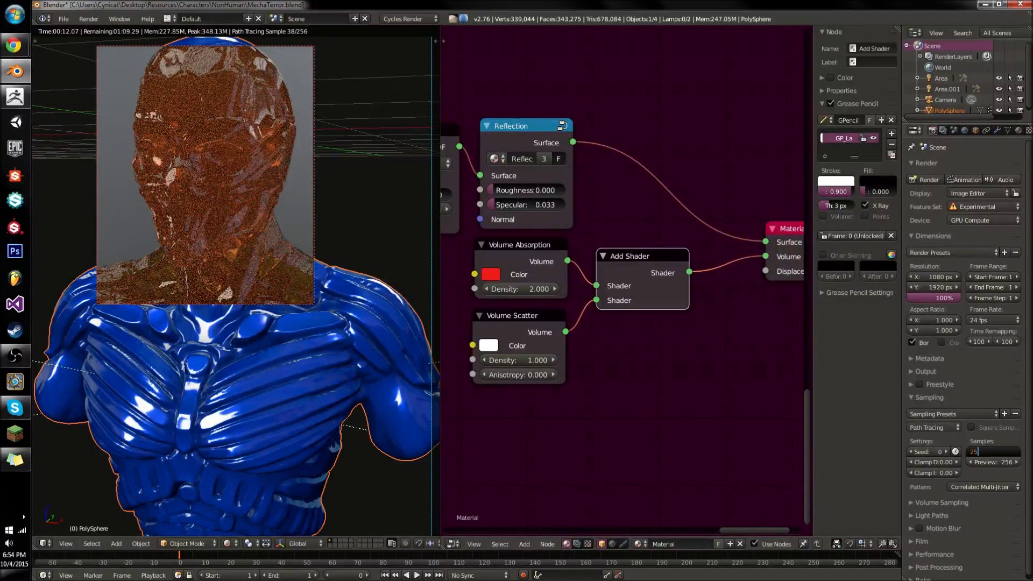
type("6")
key("Return")
Set both the render and preview samples to 64.
left_click_drag(1000, 451, 999, 461)
type("64")
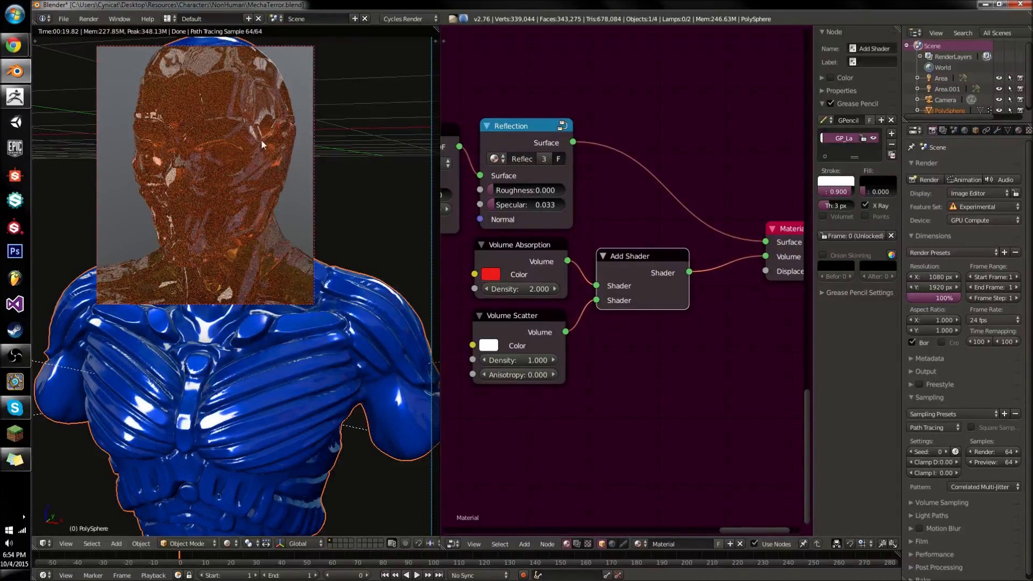
Tidy the layout of the Refraction BSDF, Reflection group, volume shaders and Add Shader so the nodes line up.
scroll(591, 226, "down", 3)
scroll(621, 231, "up", 1)
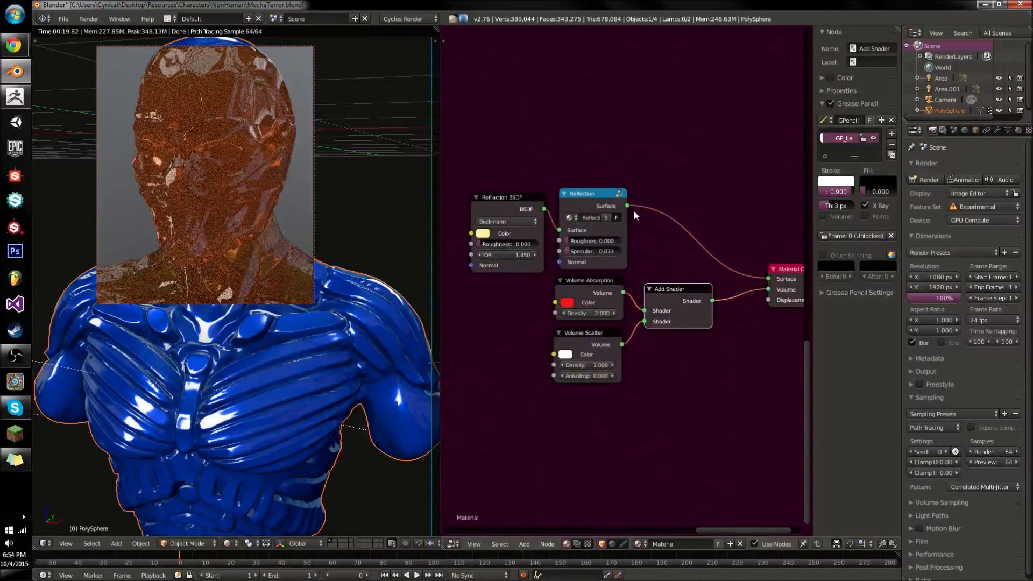
key("b")
left_click_drag(667, 192, 511, 375)
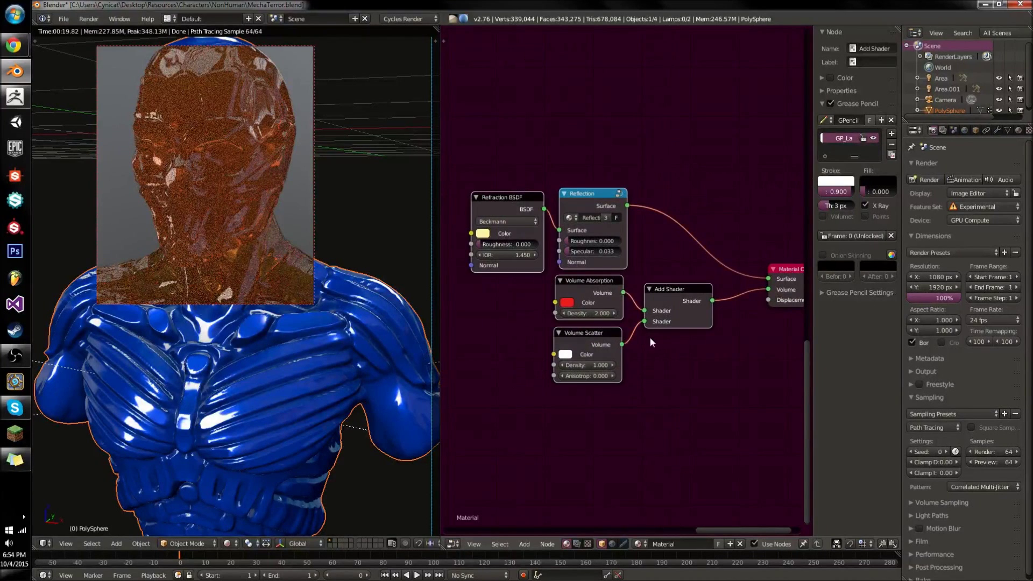
key("r")
left_click_drag(615, 334, 606, 332)
left_click_drag(684, 310, 678, 315)
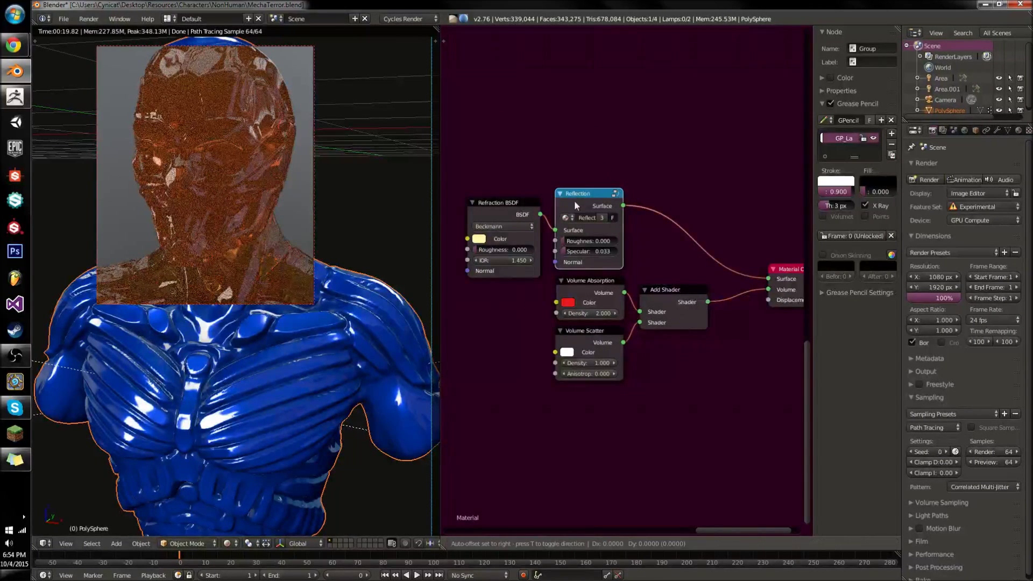
left_click_drag(508, 205, 504, 201)
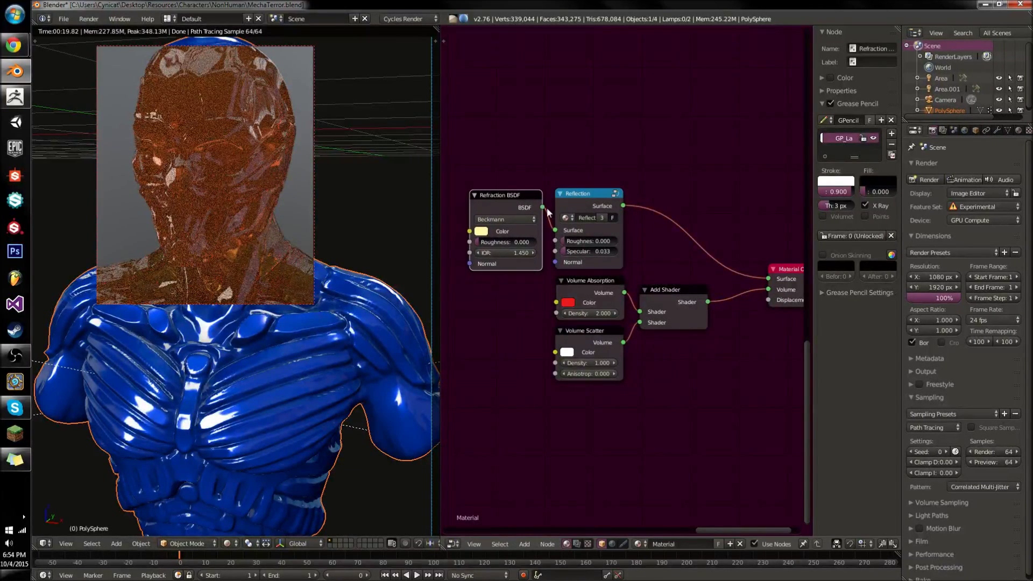
Add a Voronoi Texture node in the empty space before the Refraction BSDF.
scroll(734, 183, "down", 4)
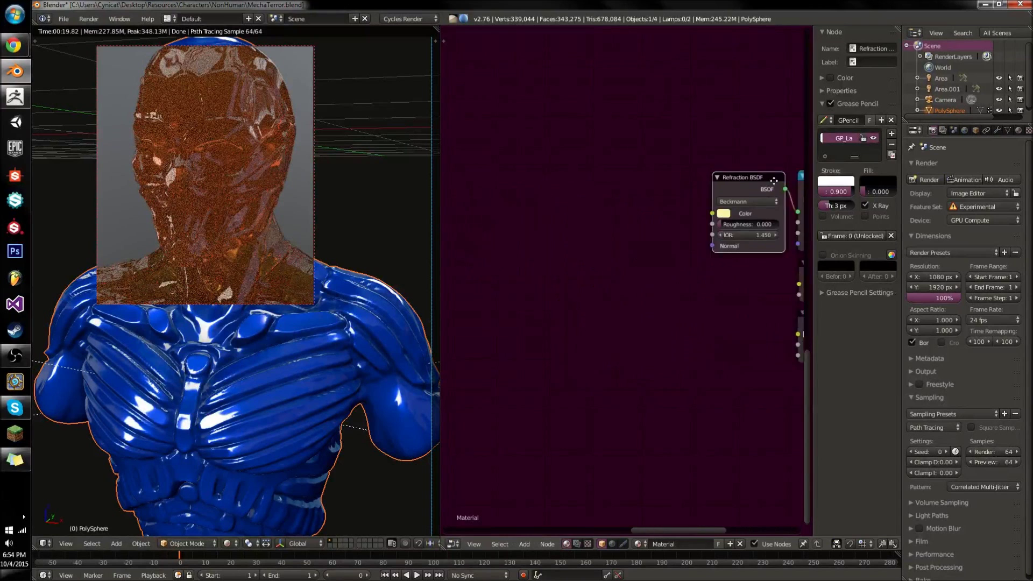
scroll(548, 211, "up", 3)
scroll(554, 207, "down", 2)
scroll(597, 200, "up", 2)
scroll(635, 224, "up", 4)
middle_click_drag(553, 253, 742, 235)
key("shift+a")
mouse_move(585, 220)
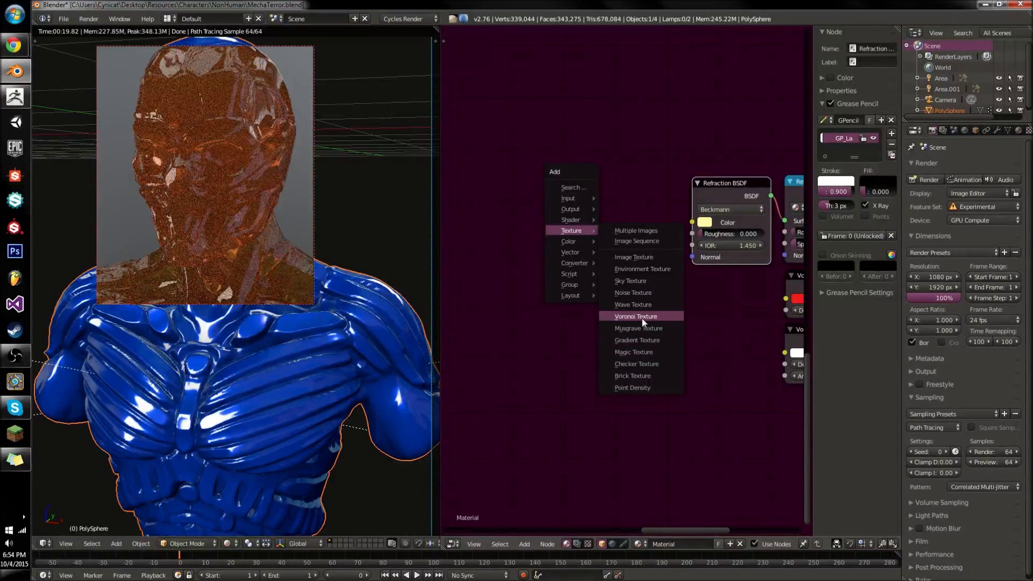
key("Return")
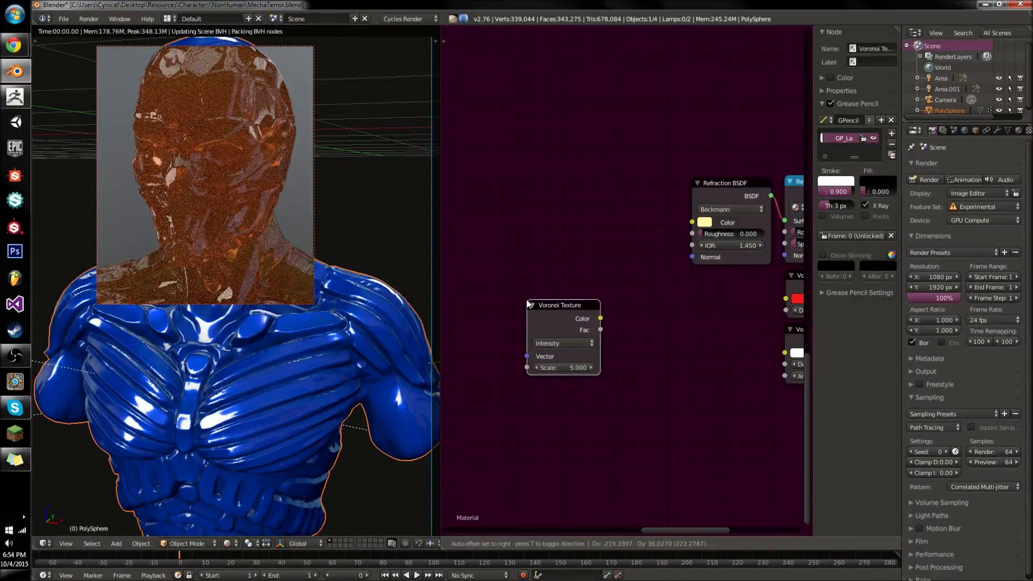
left_click(473, 296)
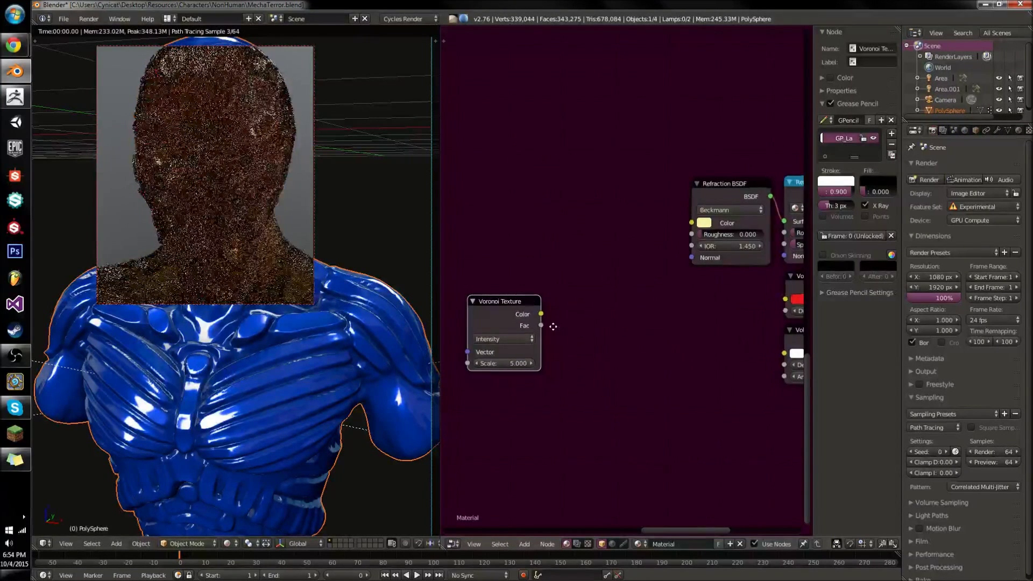
Disconnect the Add Shader from the Material Output's volume input.
middle_click_drag(515, 295, 474, 313)
middle_click_drag(558, 337, 579, 322)
key("shift+a")
mouse_move(580, 325)
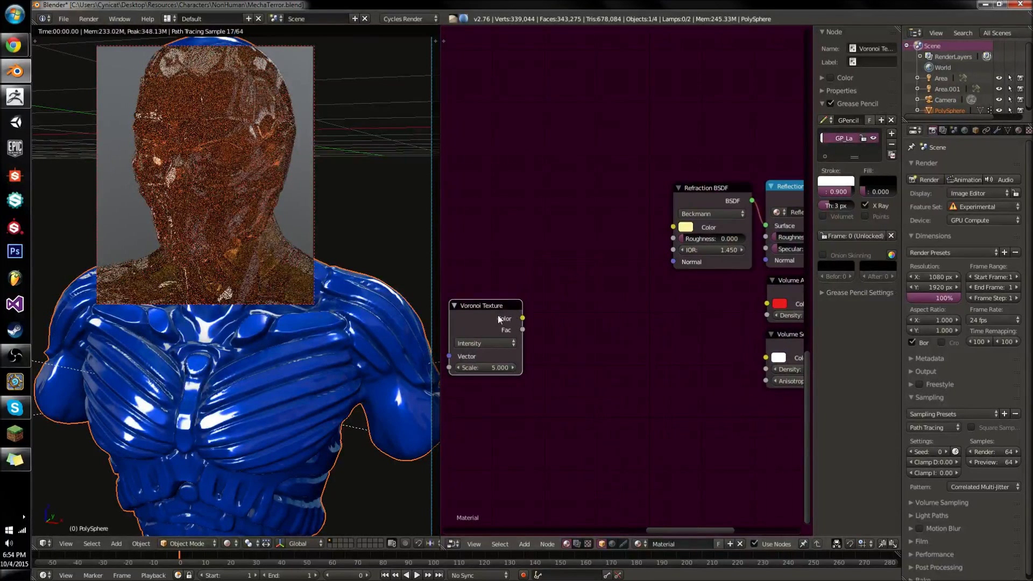
scroll(753, 317, "right", 5, "ctrl")
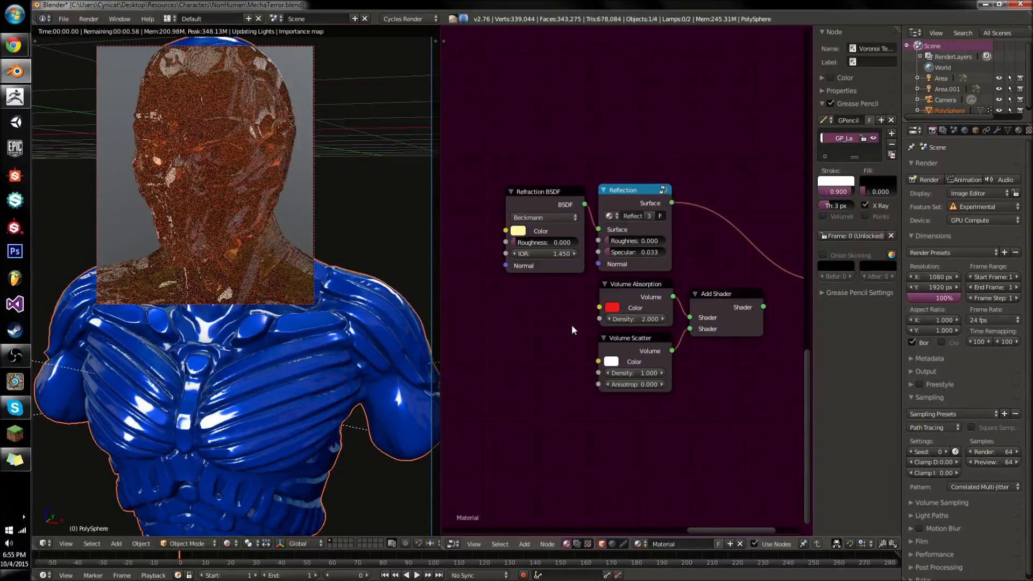
middle_click_drag(513, 319, 676, 288)
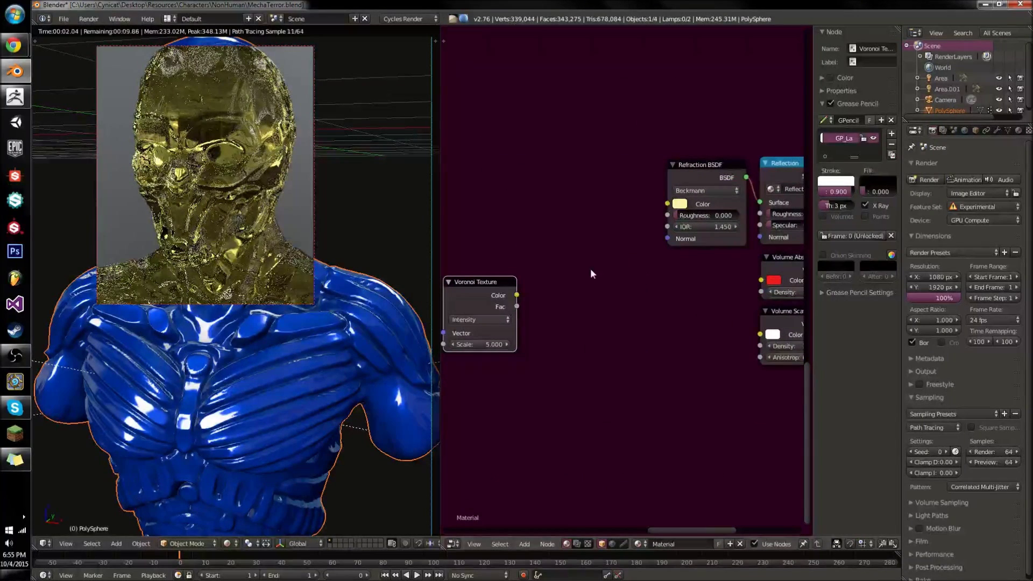
key("shift+a")
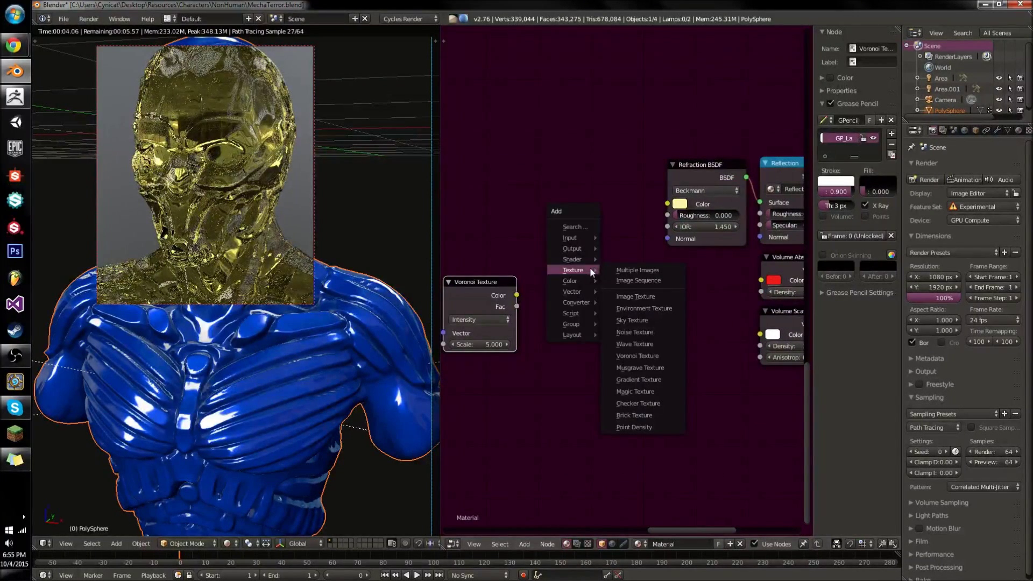
middle_click_drag(715, 279, 594, 288)
middle_click_drag(670, 284, 601, 293)
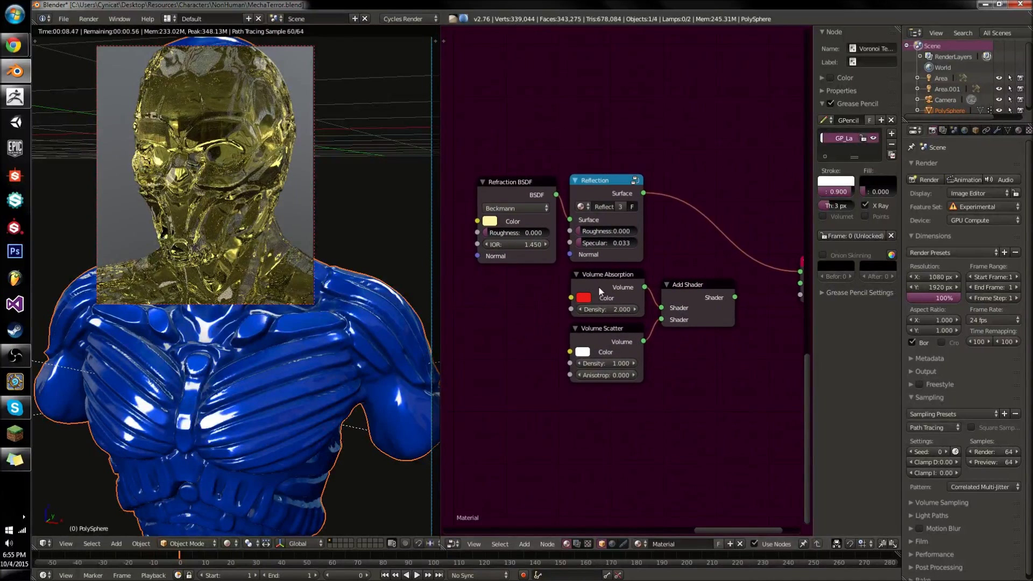
middle_click_drag(549, 243, 669, 261)
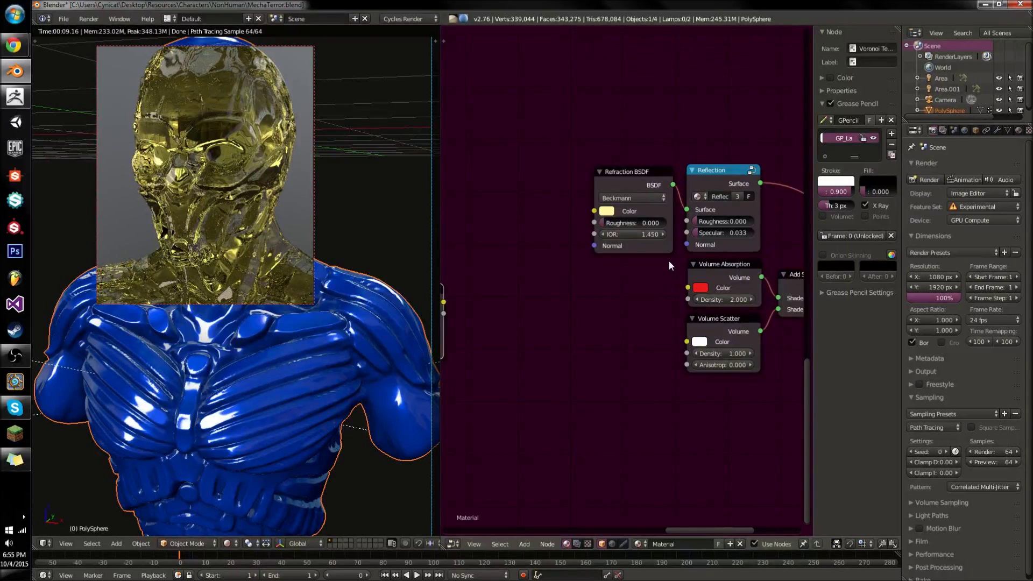
Move the Voronoi Texture node slightly closer to the Refraction BSDF.
left_click(641, 176)
middle_click_drag(622, 196, 687, 170)
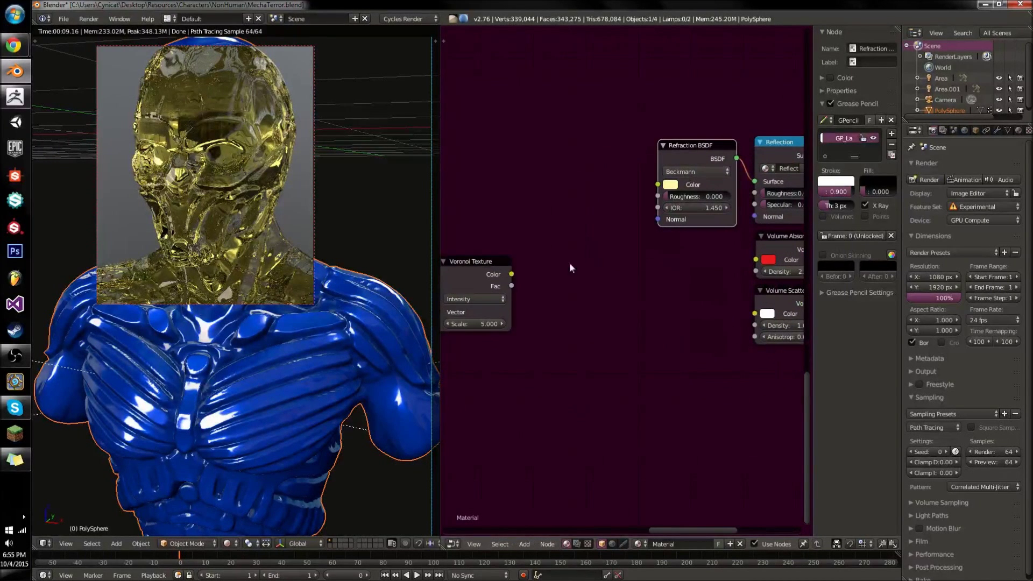
left_click_drag(488, 266, 516, 258)
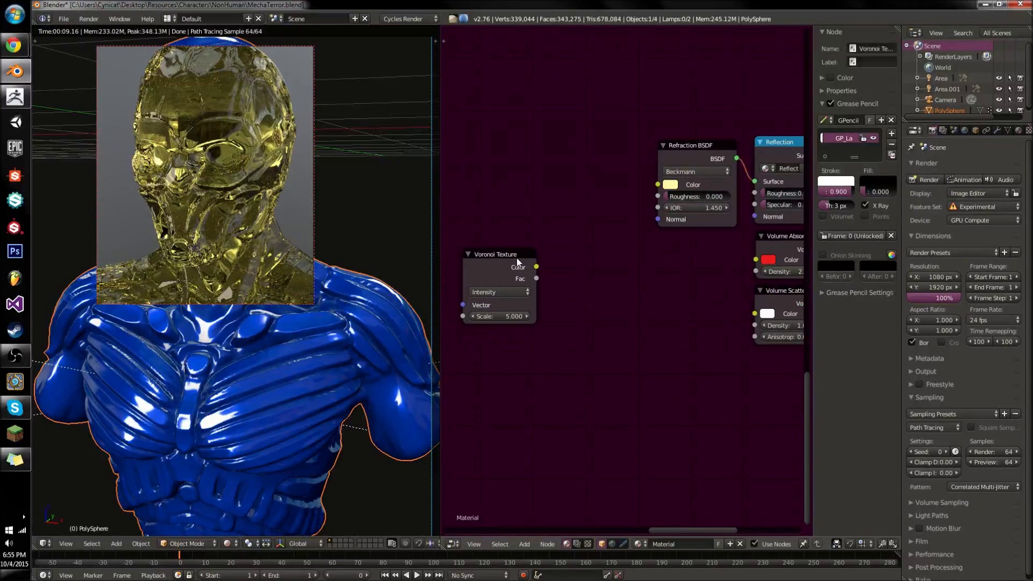
Preview the framed diffuse setup's Reflection group on the bust, and replace it with a preview of the Voronoi Texture.
middle_click_drag(489, 127, 622, 325)
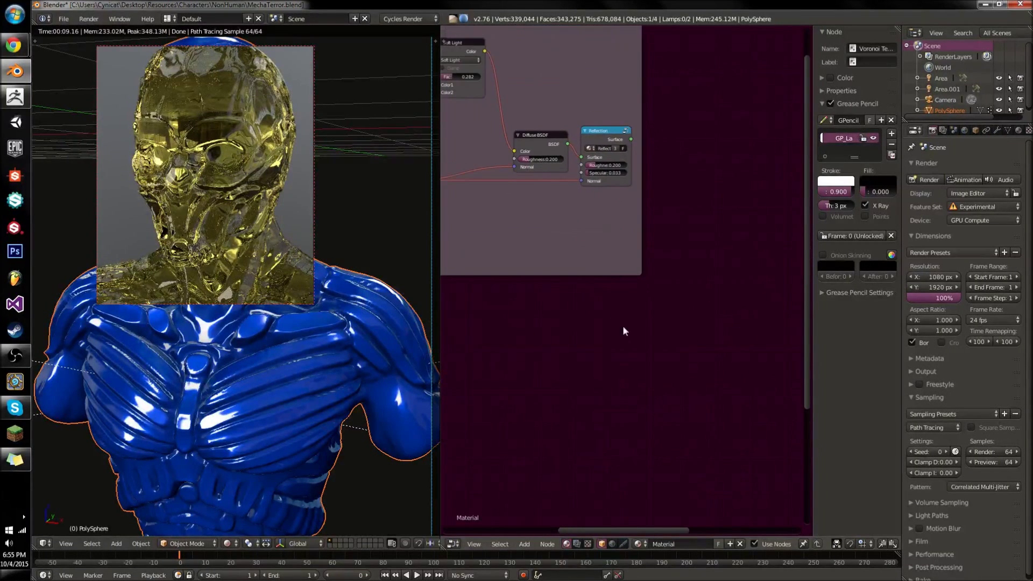
left_click(612, 134, "ctrl+shift")
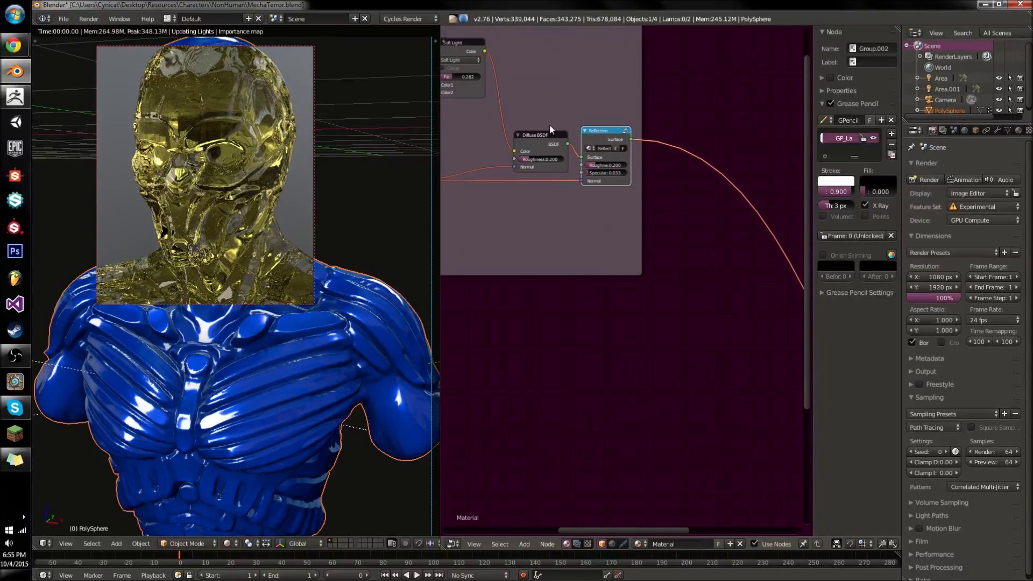
middle_click_drag(548, 125, 551, 182)
scroll(551, 182, "up", 2)
middle_click_drag(448, 325, 518, 301)
left_click(518, 301, "ctrl+shift")
Add a Bump node after the Voronoi Texture, feeding the texture's color into its height and previewing its normal output.
key("shift+a")
mouse_move(596, 305)
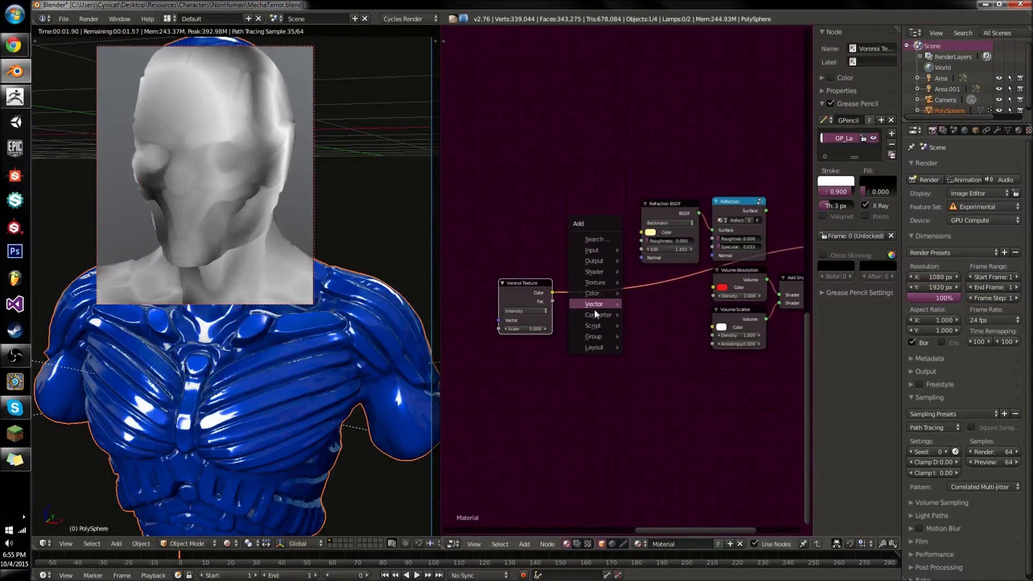
left_click(648, 315)
left_click(618, 340)
left_click_drag(608, 333, 607, 325)
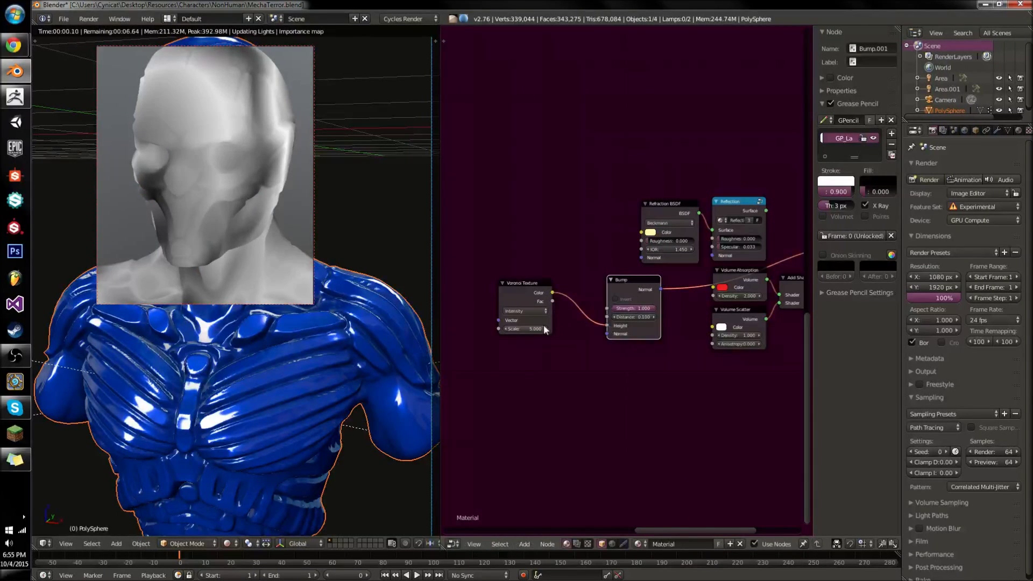
Set the Voronoi Texture's scale to 32.
left_click(530, 329)
type("32")
key("Return")
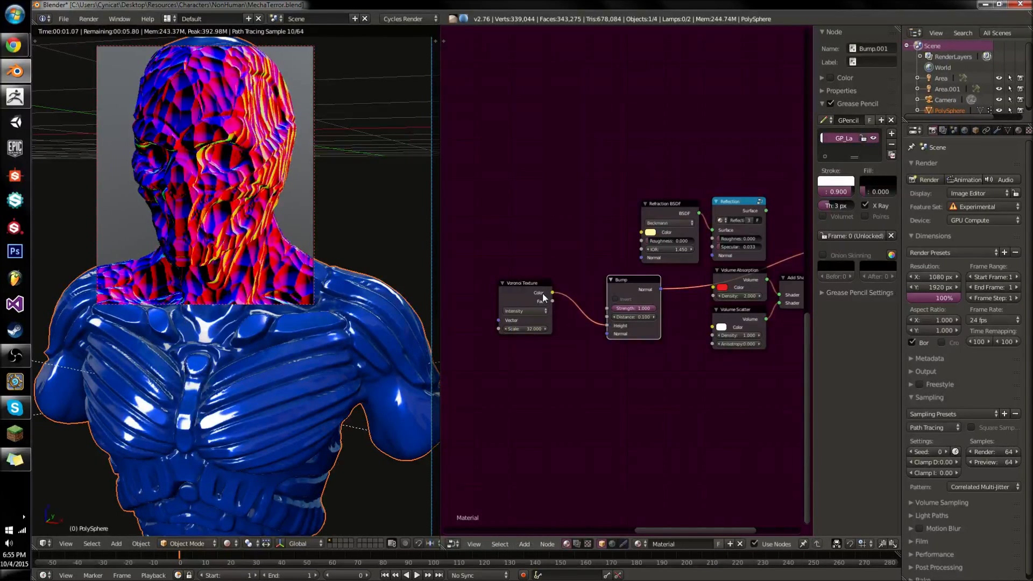
Try larger Voronoi Texture scales of 256 and 1024.
left_click(537, 328)
type("256")
key("Return")
left_click(531, 328)
type("1024")
key("Return")
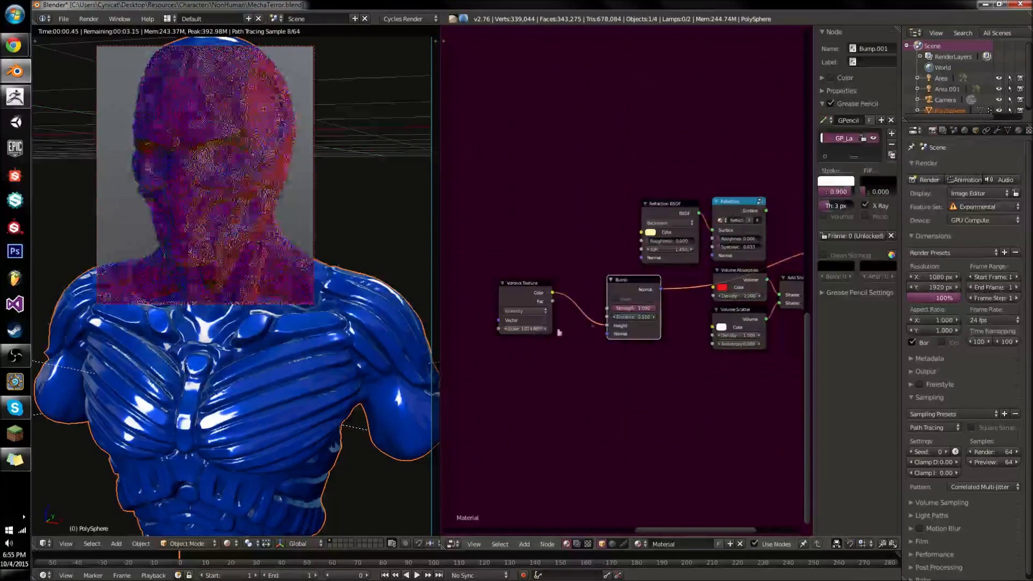
Move the Voronoi Texture and Bump nodes away from the shaders, and delete the Refraction, Reflection, volume and Add Shader nodes.
key("r")
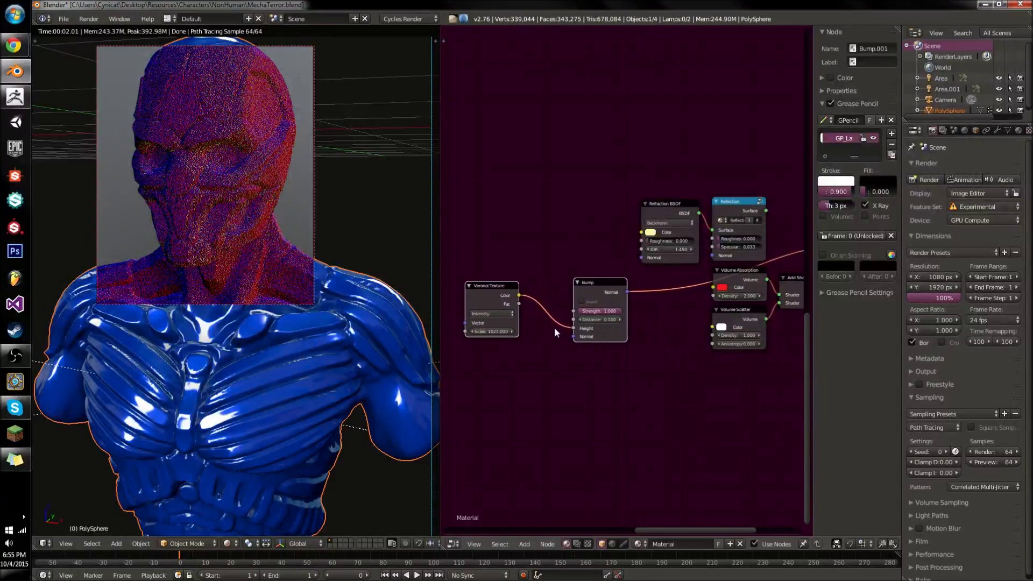
right_click_drag(507, 298, 468, 292)
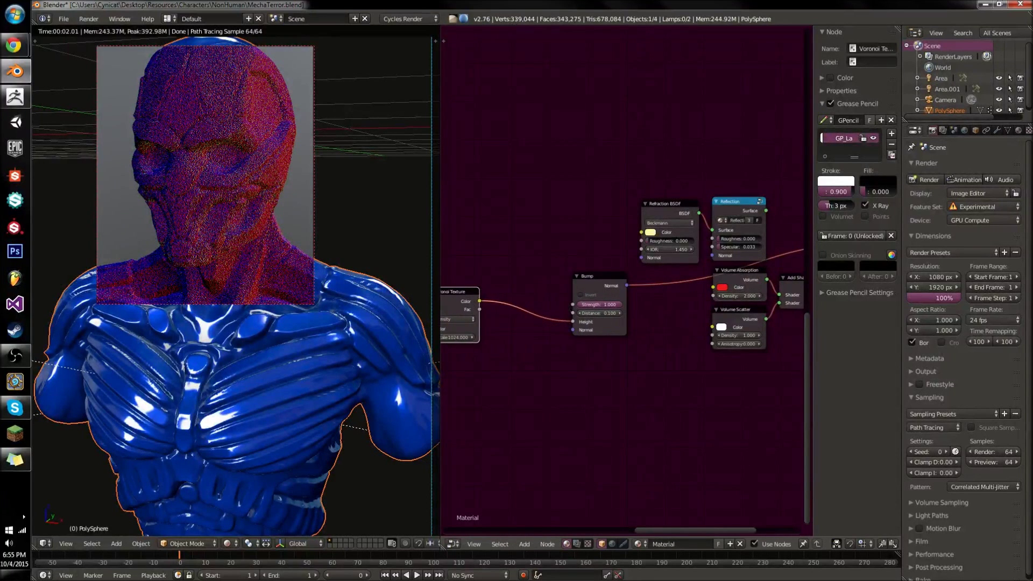
scroll(566, 302, "up", 1)
middle_click_drag(674, 292, 604, 294)
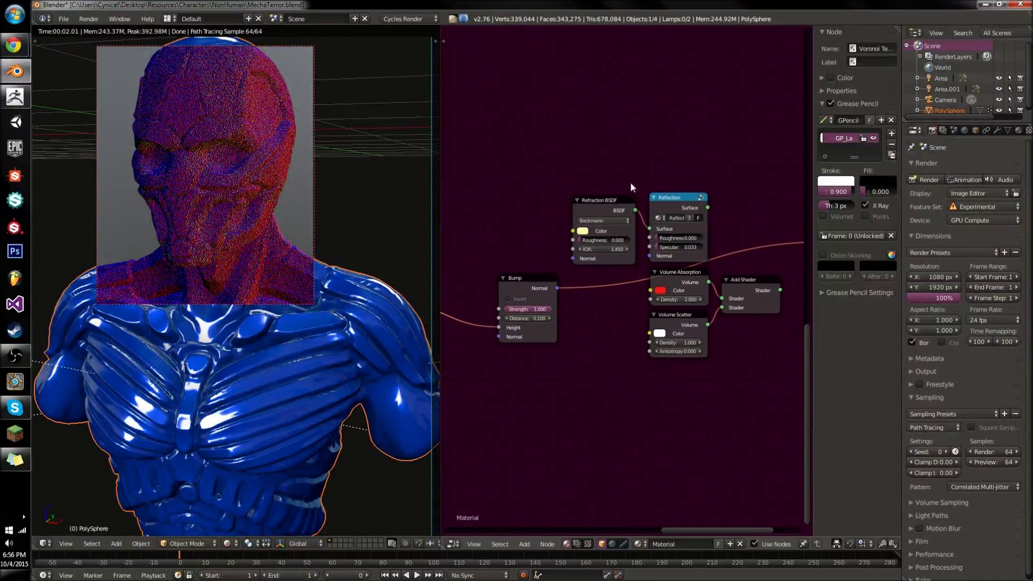
left_click_drag(611, 186, 741, 345)
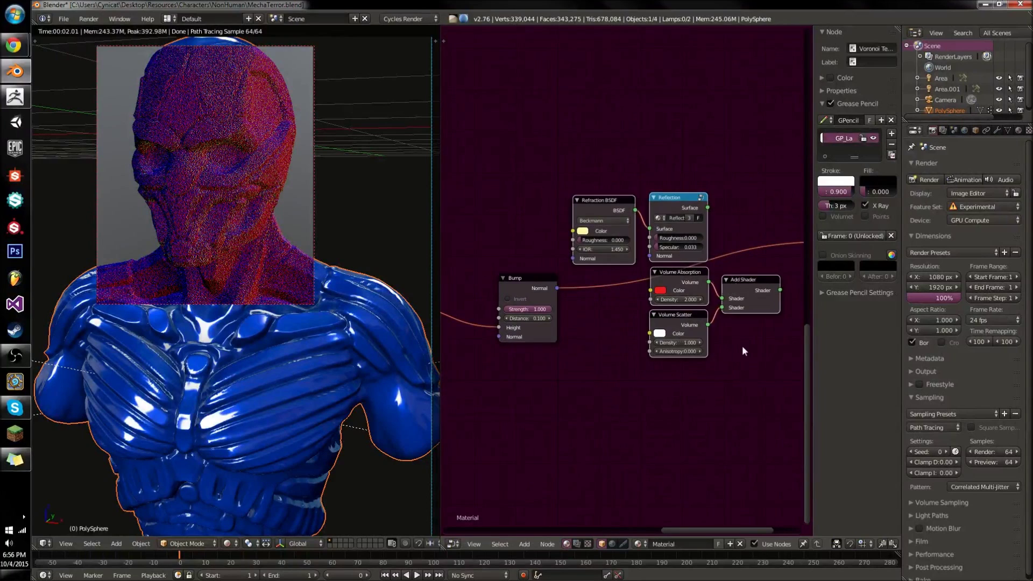
key("ctrl+x")
Add a Diffuse BSDF node between the Bump node and the Material Output.
middle_click_drag(741, 331, 674, 312)
key("shift+a")
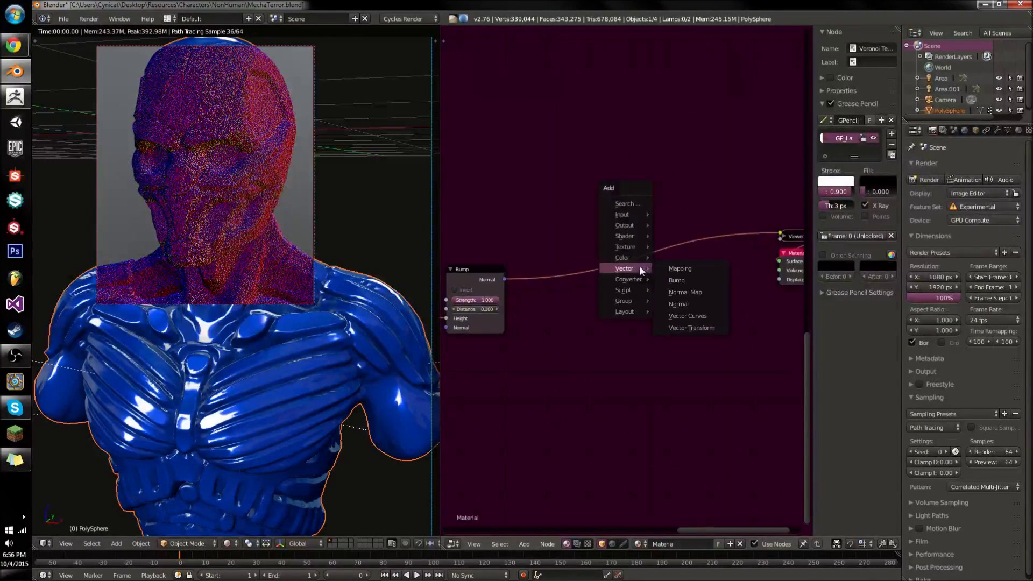
mouse_move(631, 235)
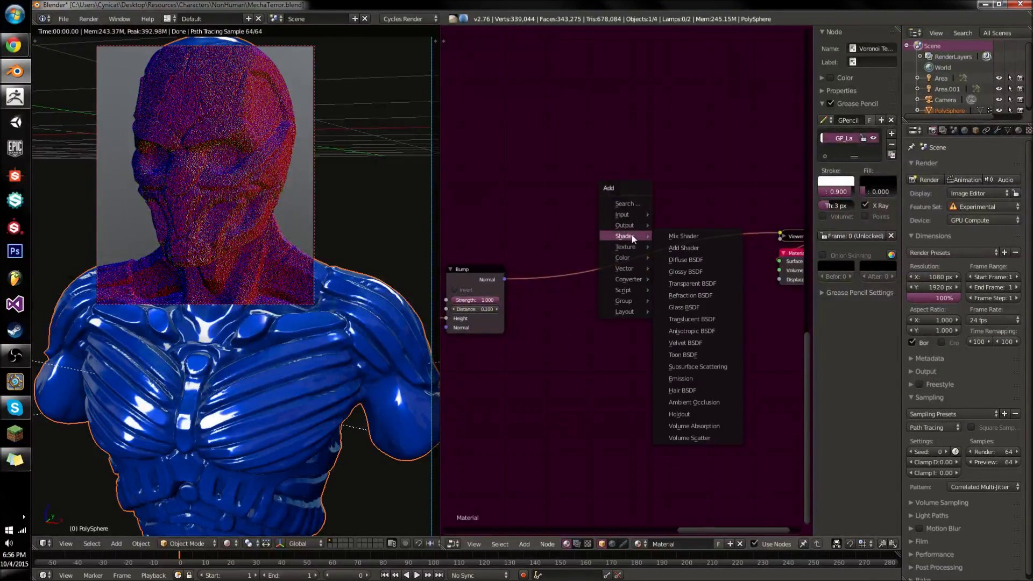
left_click(684, 259)
left_click(541, 205)
Add the Reflection group beside the Diffuse BSDF, feed the diffuse into its surface, and preview the group on the bust.
key("shift+a")
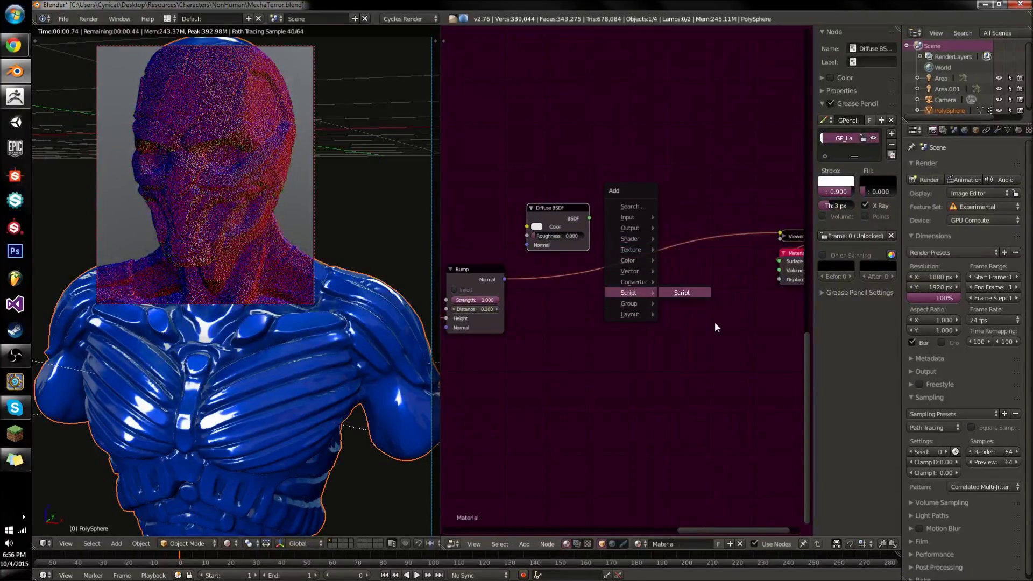
mouse_move(629, 303)
left_click(687, 357)
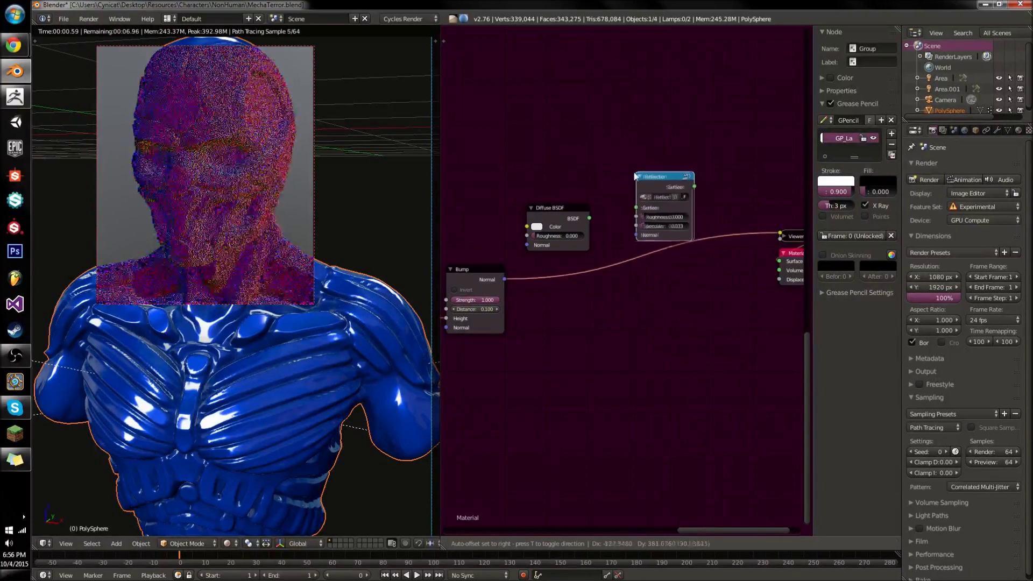
left_click(647, 195)
left_click(647, 195, "ctrl+shift")
left_click_drag(643, 167, 548, 270)
key("f")
key("g")
left_click(658, 309)
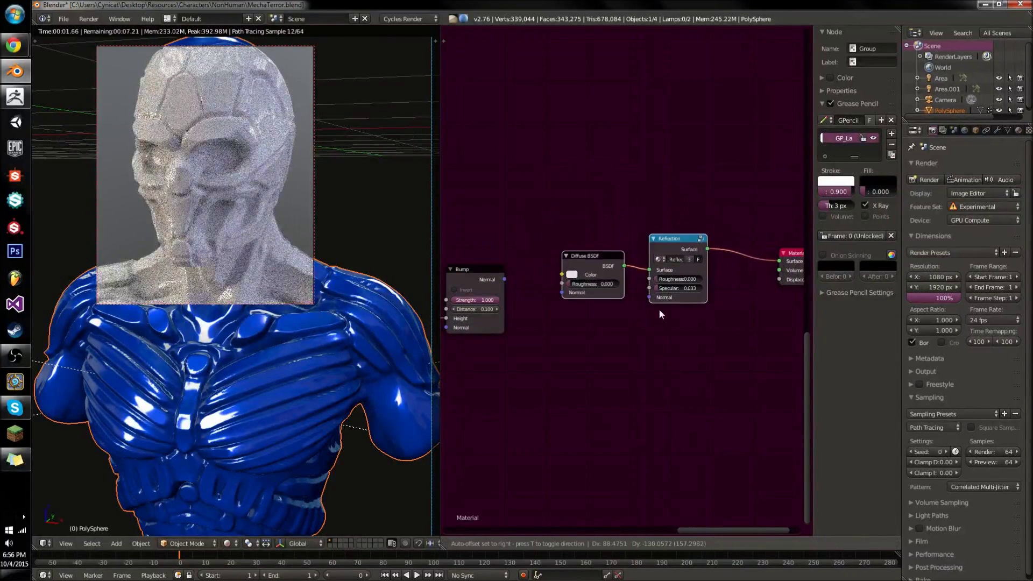
Darken the Diffuse BSDF color to a very dark grey and set the Reflection group's roughness to 0.136.
left_click(573, 275)
left_click(639, 208)
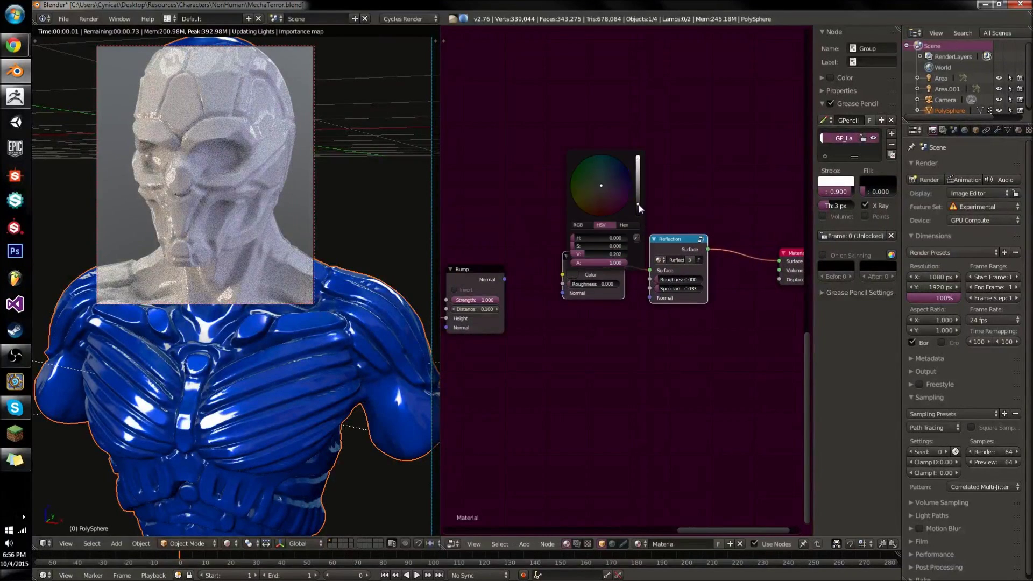
left_click_drag(676, 279, 684, 279)
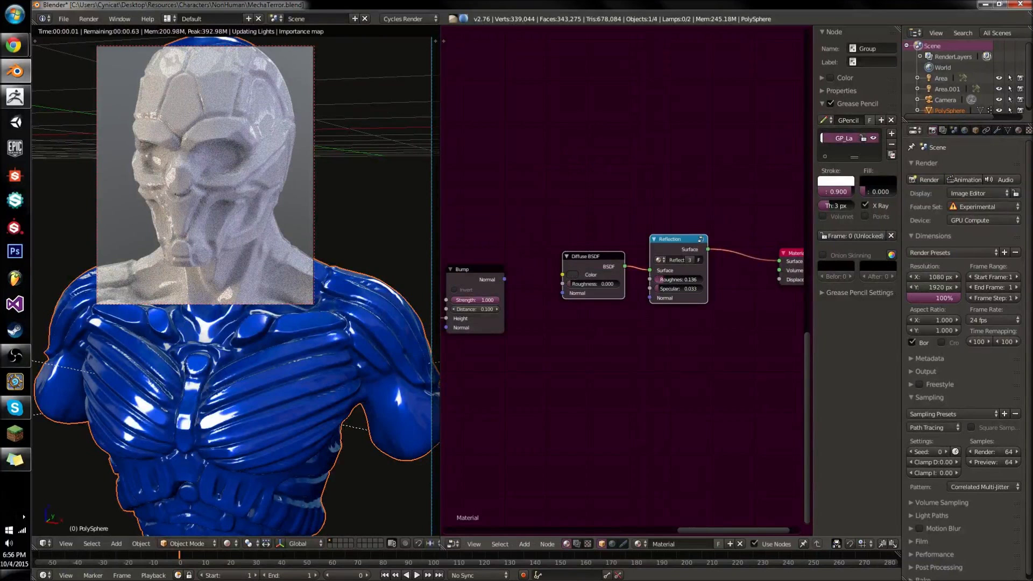
Feed the Bump node's normal into both the Diffuse BSDF and the Reflection group, and move the Diffuse BSDF slightly upward.
middle_click_drag(594, 318, 604, 285)
left_click(679, 274)
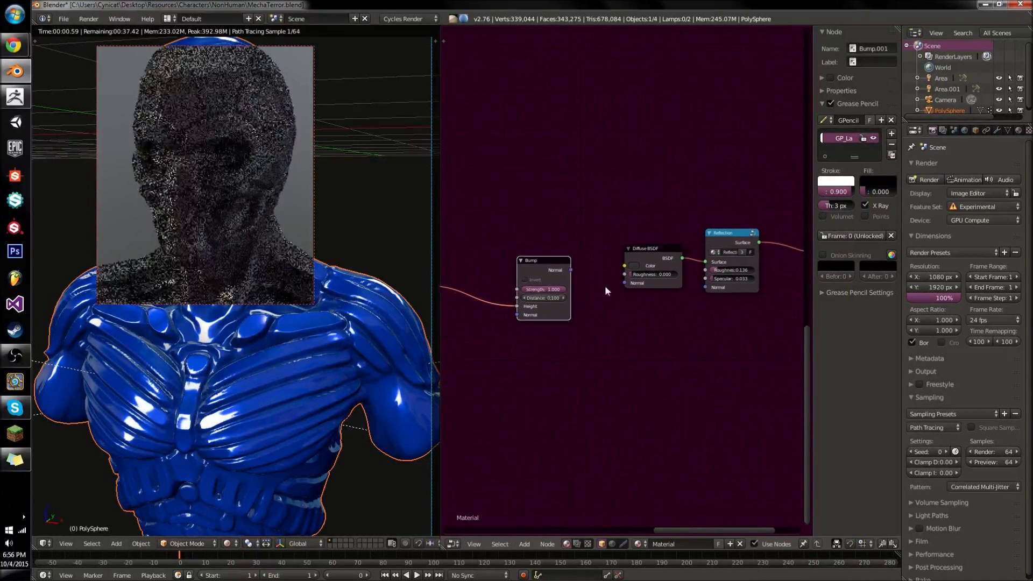
left_click_drag(571, 269, 706, 287)
left_click_drag(655, 254, 651, 221)
Preview the Voronoi Texture's color on the bust and move the texture node farther from the Bump node.
middle_click_drag(525, 315, 734, 289)
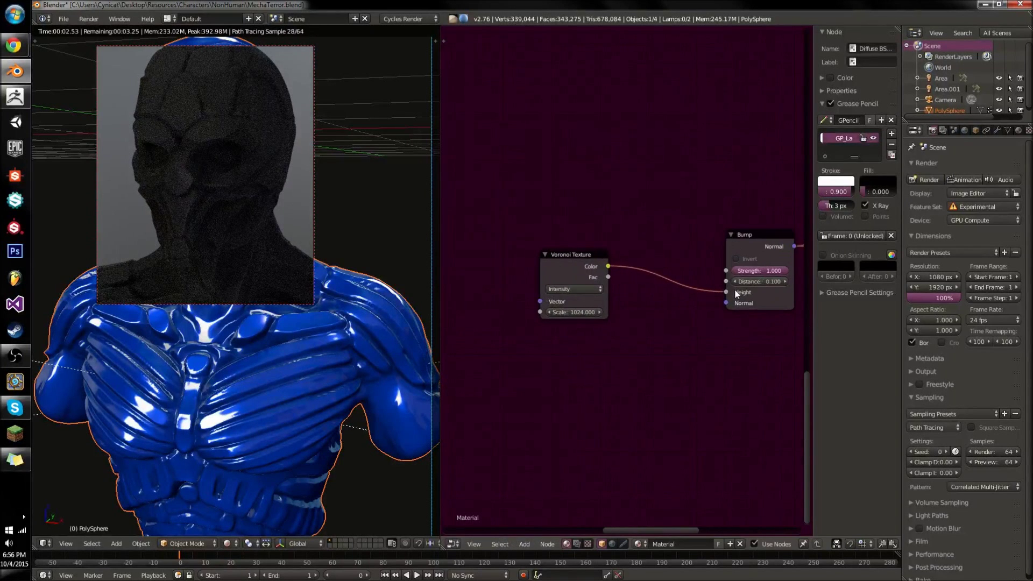
scroll(646, 295, "up", 1)
left_click(516, 273)
left_click_drag(516, 274, 466, 272)
middle_click_drag(466, 272, 550, 253)
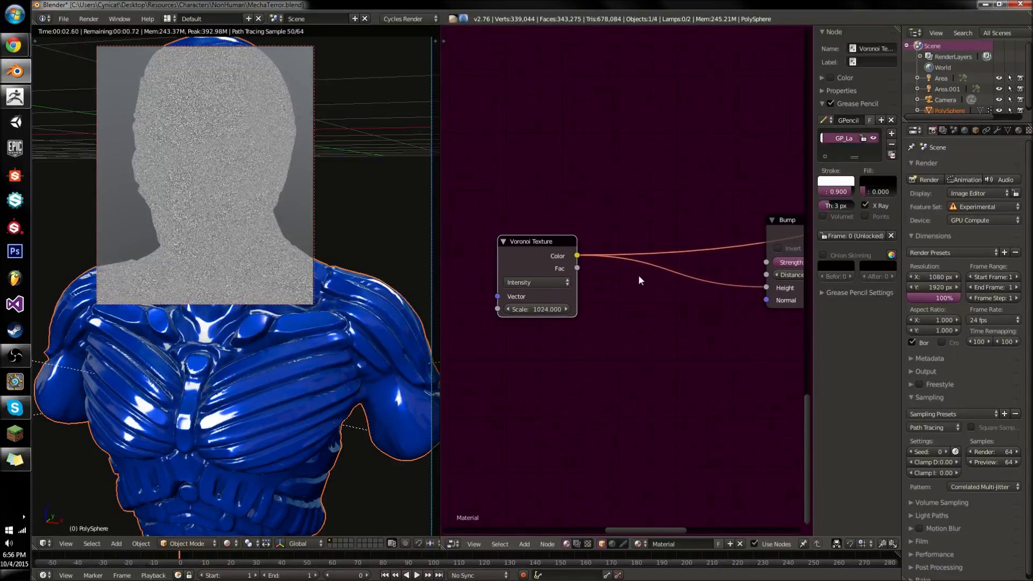
key("g")
left_click(562, 300)
Set the Voronoi Texture's scale to 512.
key("shift+a")
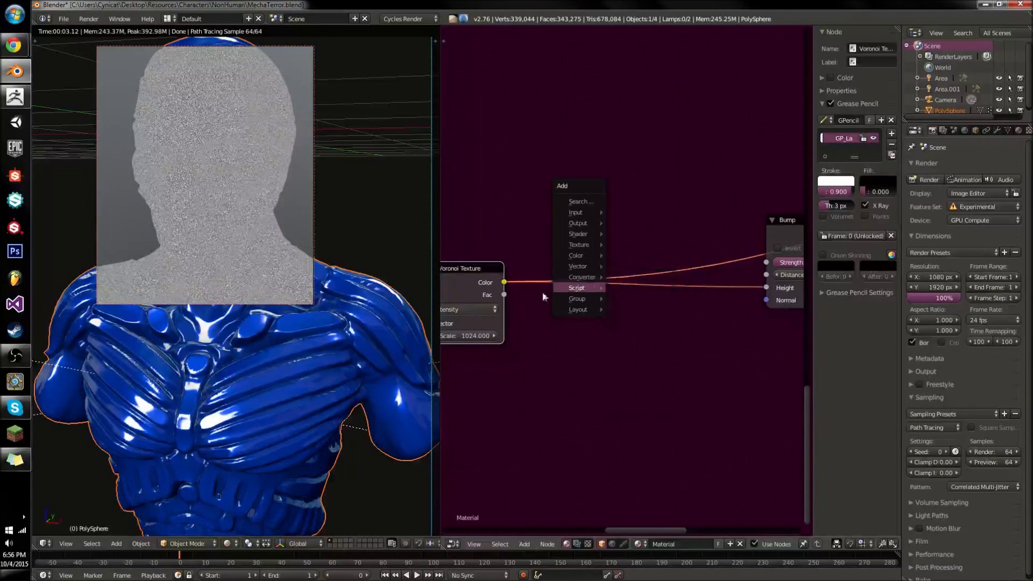
left_click(467, 335)
type("512")
key("Return")
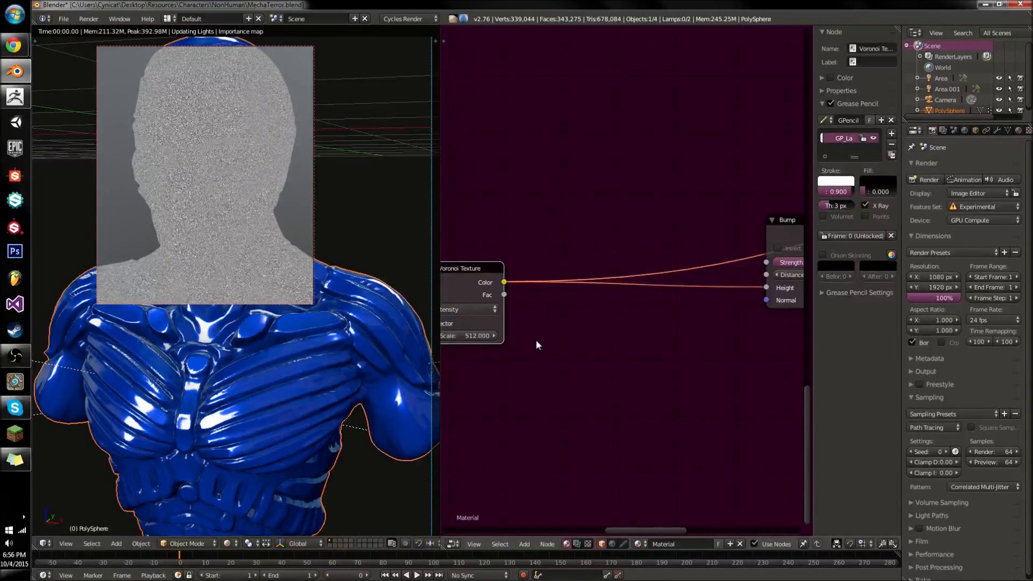
Insert a Math node after the Voronoi Texture, set to Power with an exponent value of 3.
key("shift+a")
mouse_move(606, 252)
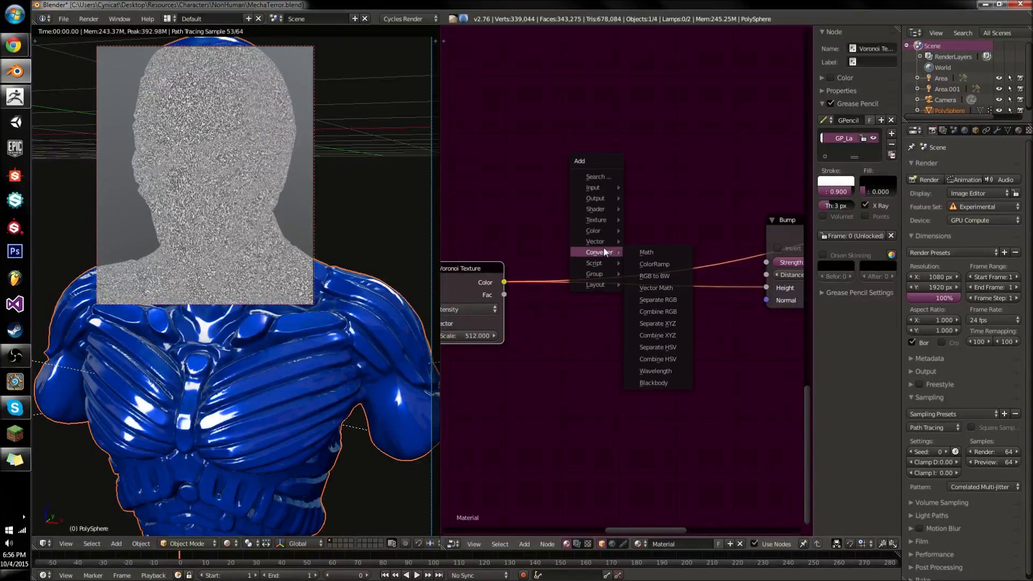
left_click(662, 250)
left_click(627, 284)
left_click(620, 299)
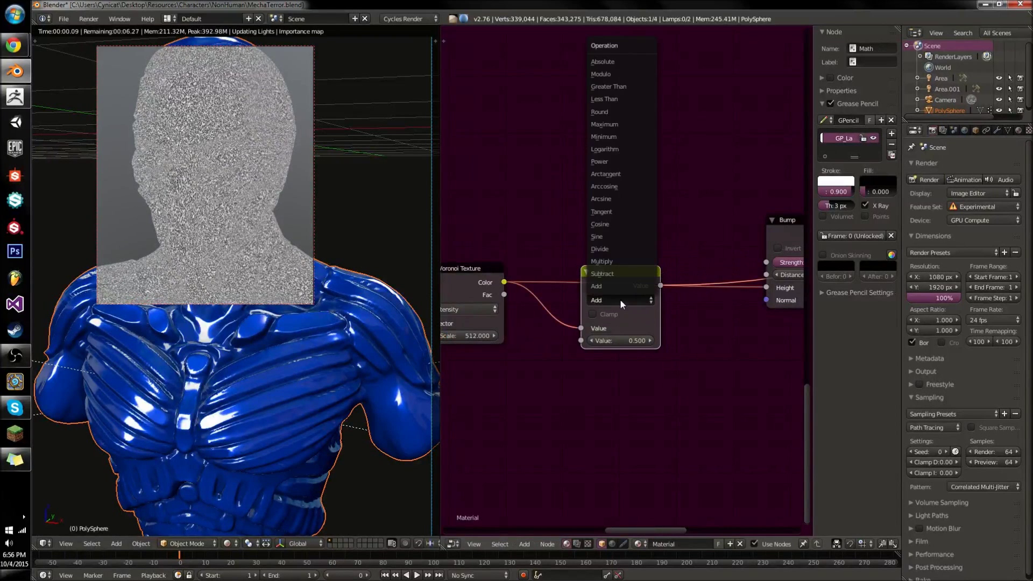
key("p")
left_click(619, 342)
type("3")
key("Return")
Connect the Power node's value to the Bump node's height.
middle_click_drag(675, 292, 541, 307)
left_click_drag(554, 294, 656, 293)
left_click_drag(660, 295, 660, 296)
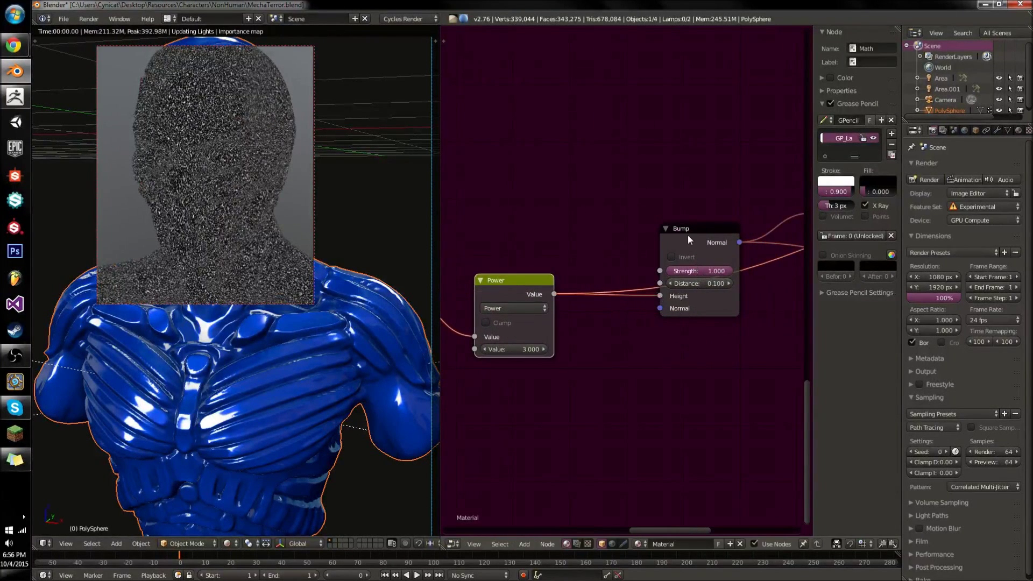
Preview the Bump node's normal on a close-up of the bust and enable its Invert option.
left_click(689, 233)
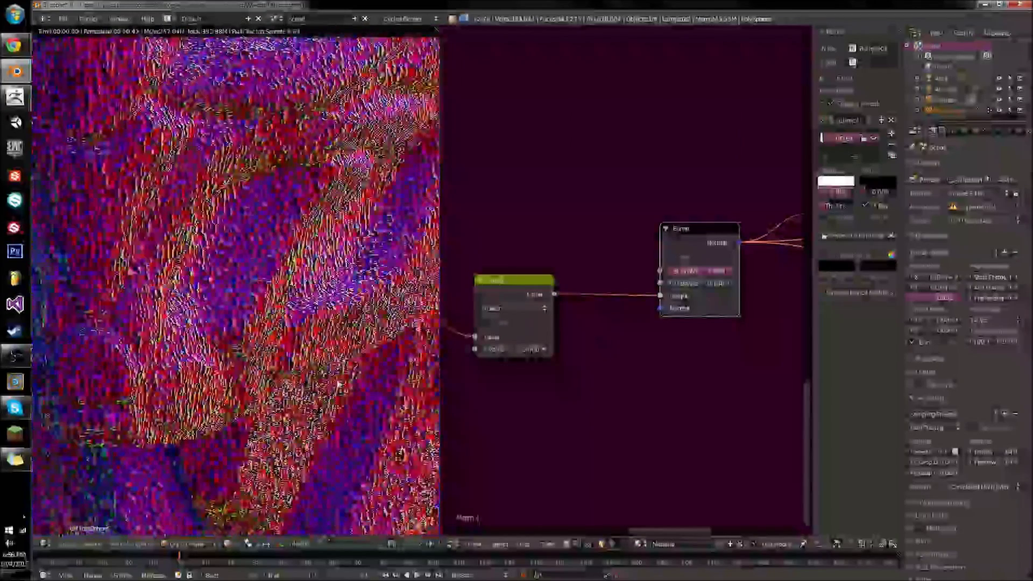
scroll(369, 292, "down", 3)
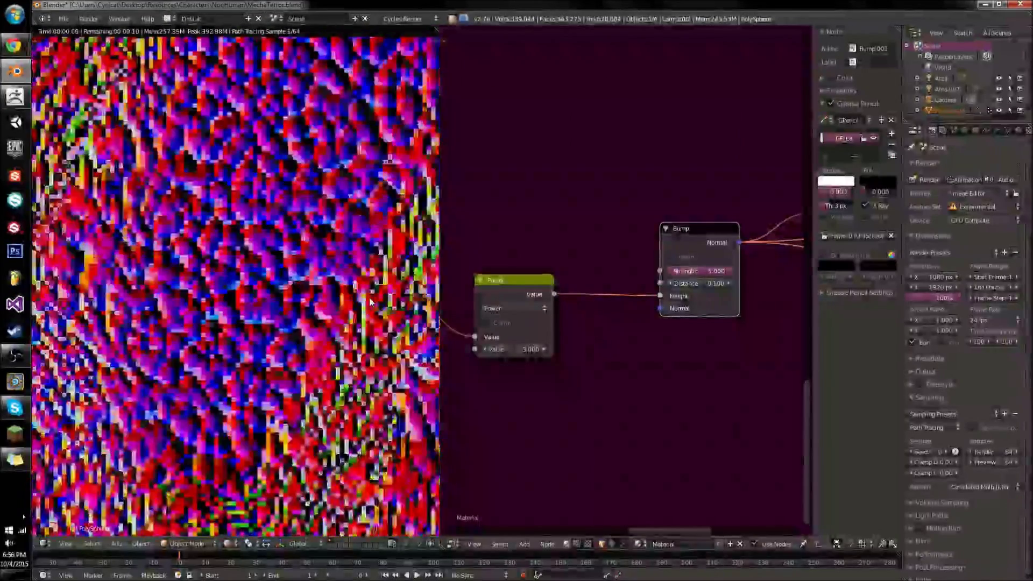
left_click(672, 257)
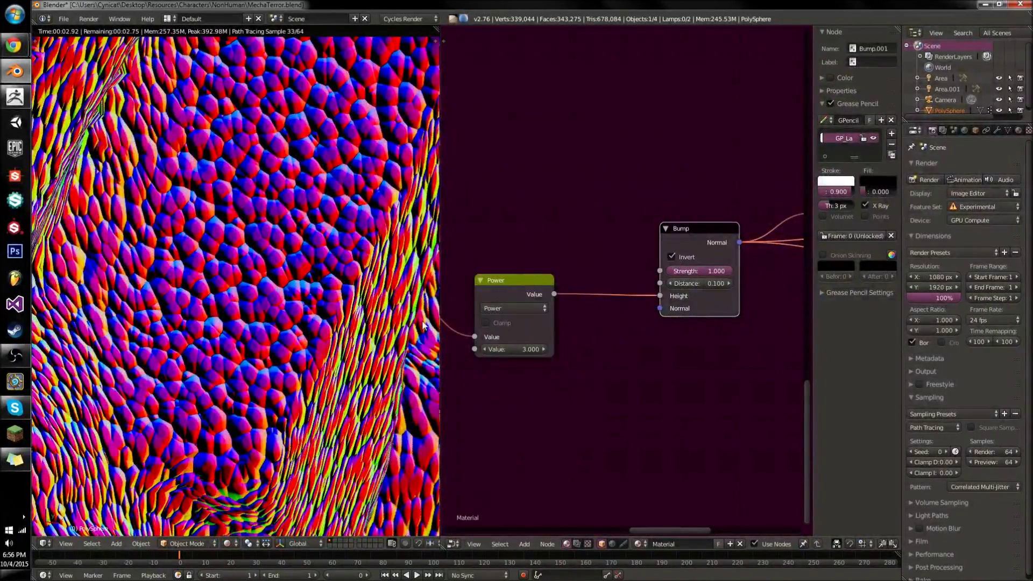
key("g")
right_click(325, 247)
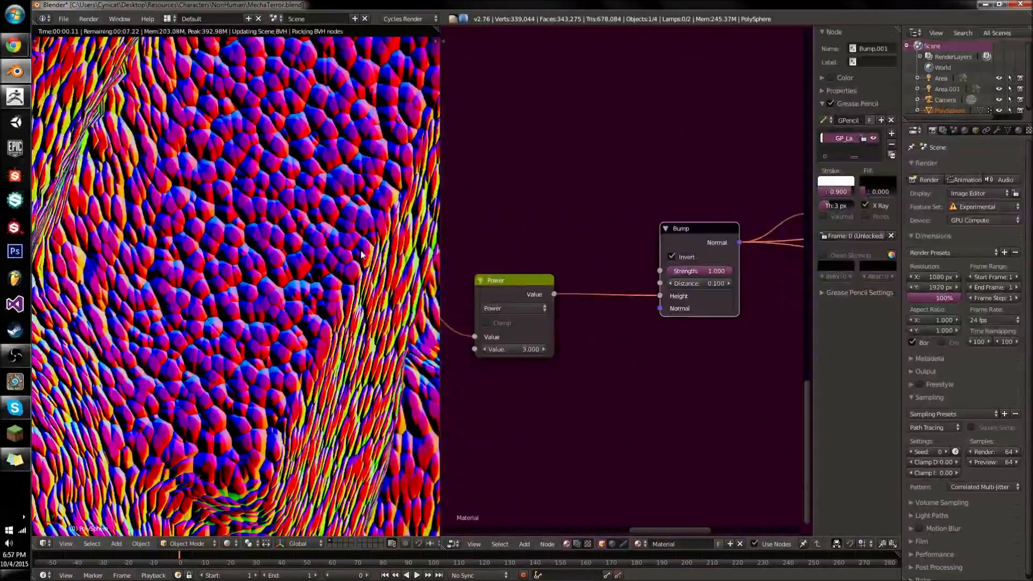
Switch the preview to the Reflection group and set the Bump node's distance to 0.010.
middle_click_drag(798, 212, 547, 237)
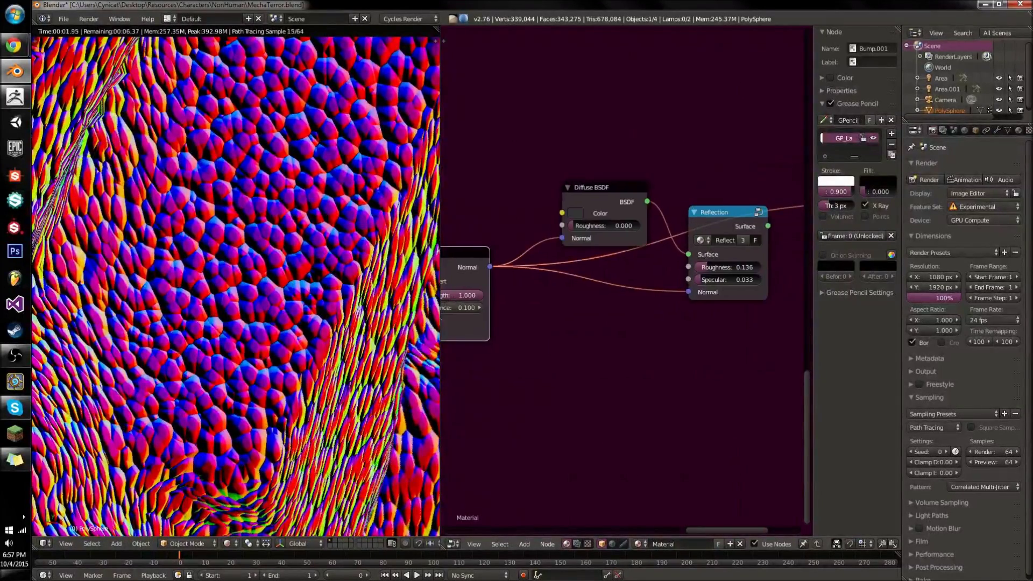
left_click(721, 218)
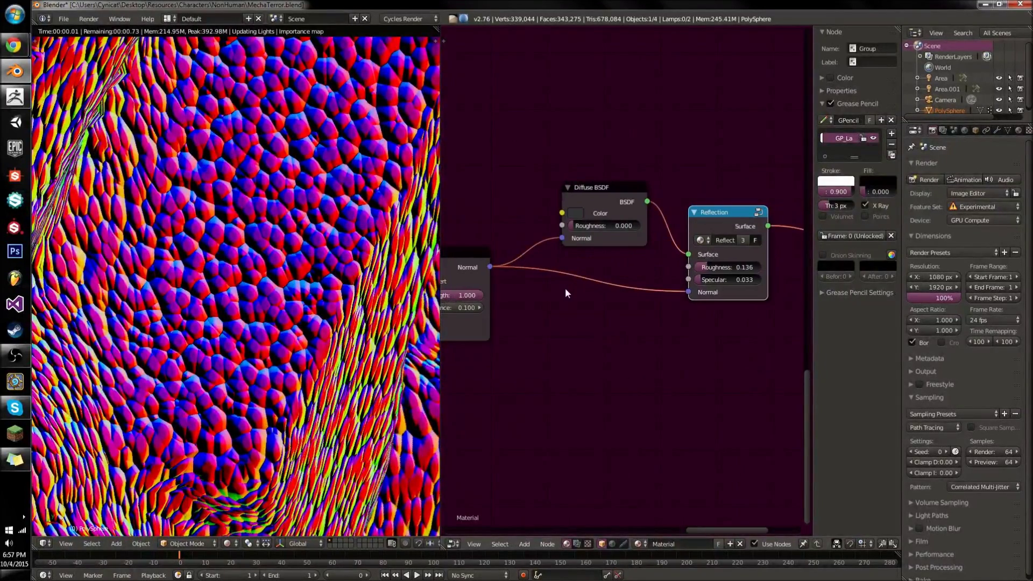
mouse_move(565, 289)
middle_mouse_down()
mouse_move(731, 285)
mouse_move(568, 292)
middle_mouse_up()
left_click_drag(626, 308, 597, 308)
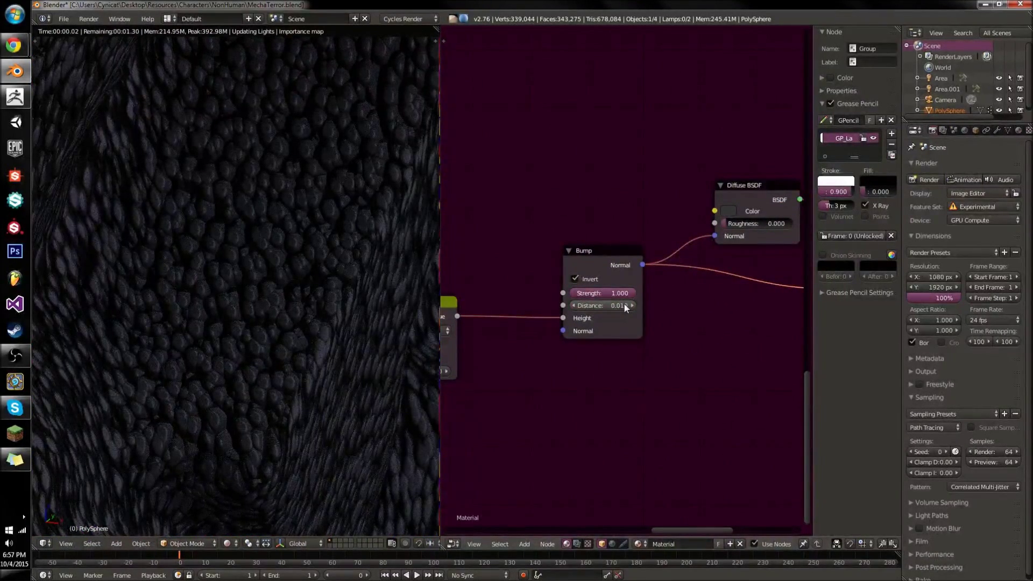
Set the Bump node's strength to 0.227 and check the result on the whole head.
left_click_drag(621, 293, 580, 305)
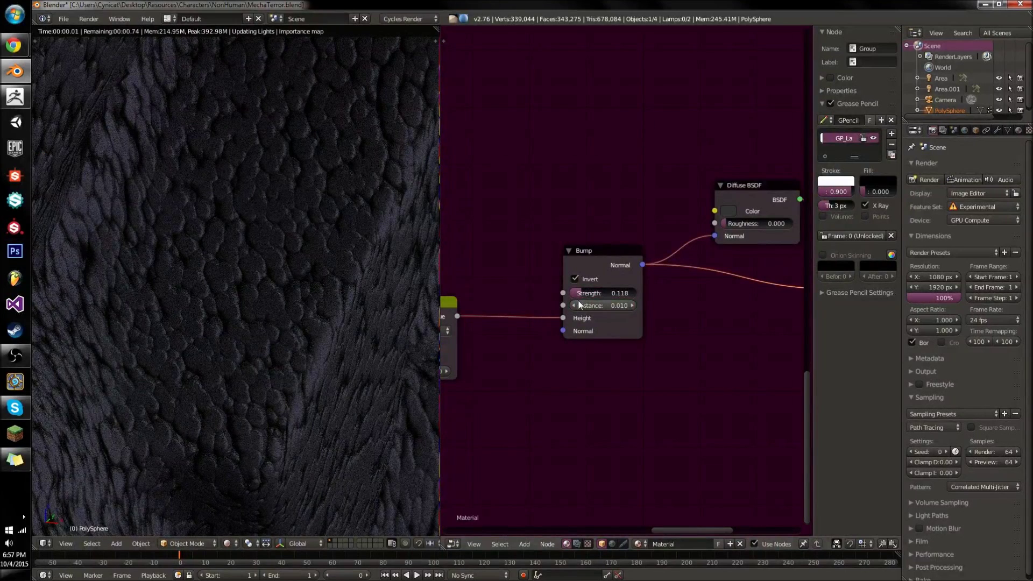
left_click_drag(580, 294, 589, 293)
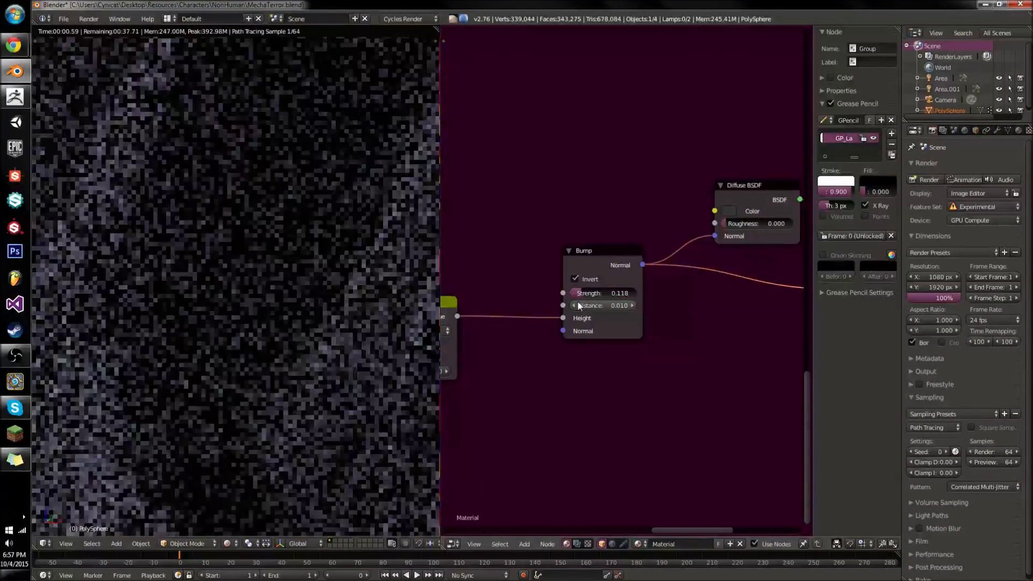
left_click_drag(589, 294, 597, 314)
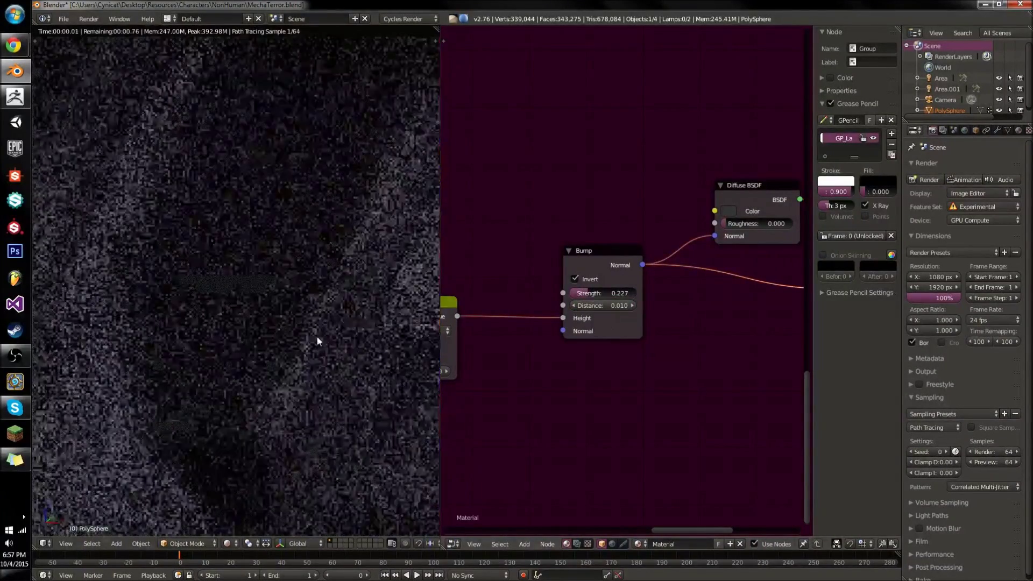
scroll(302, 257, "down", 2)
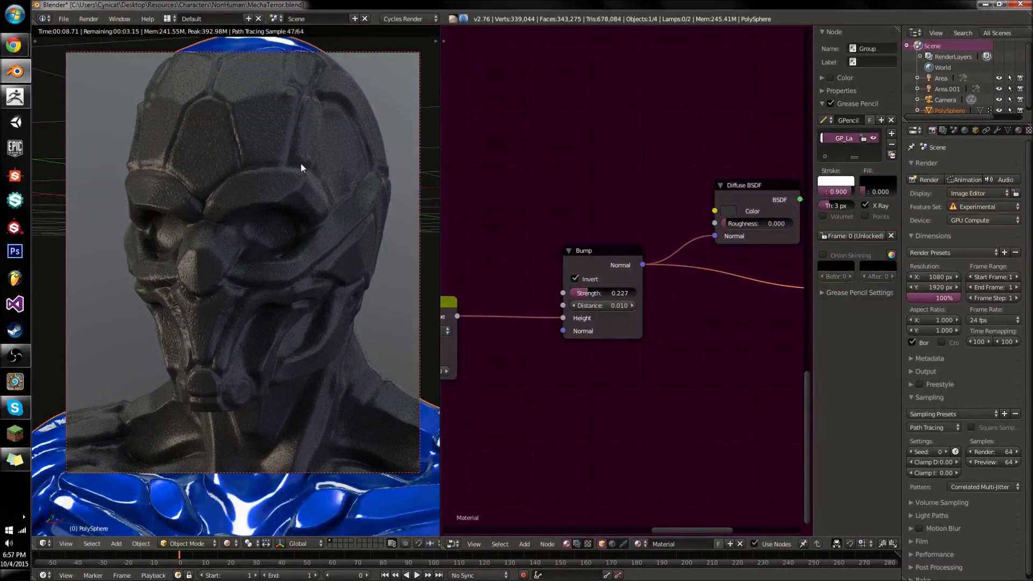
Set the Voronoi Texture's scale to 1024 for finer bump detail.
middle_click_drag(528, 228, 637, 185)
middle_click_drag(542, 319, 666, 295)
left_click(538, 322)
type("1024")
key("Return")
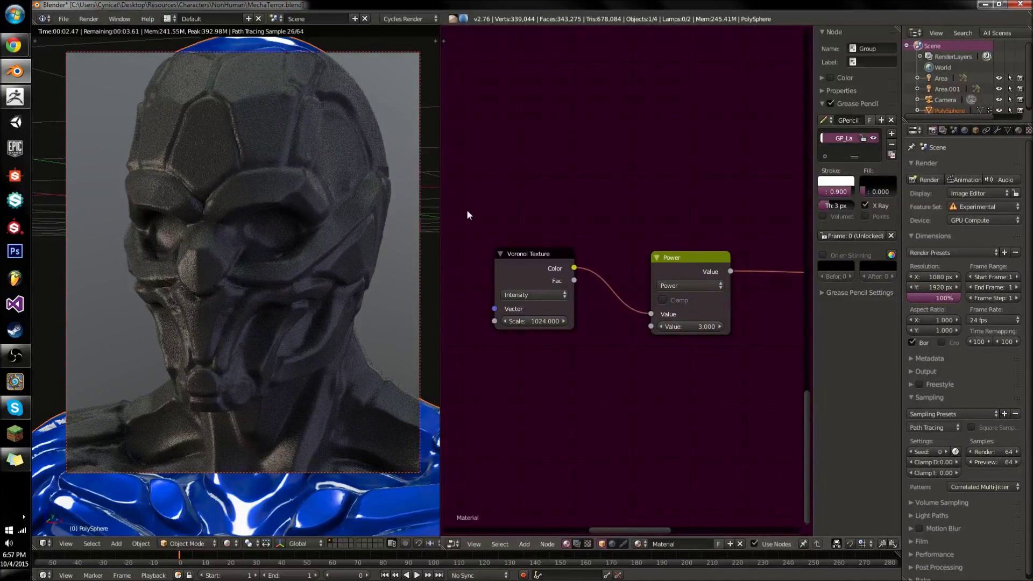
Return to the Diffuse BSDF, Reflection group and Material Output nodes.
middle_click_drag(765, 260, 519, 277)
scroll(646, 242, "down", 2)
middle_click_drag(645, 242, 522, 275)
scroll(557, 279, "up", 2)
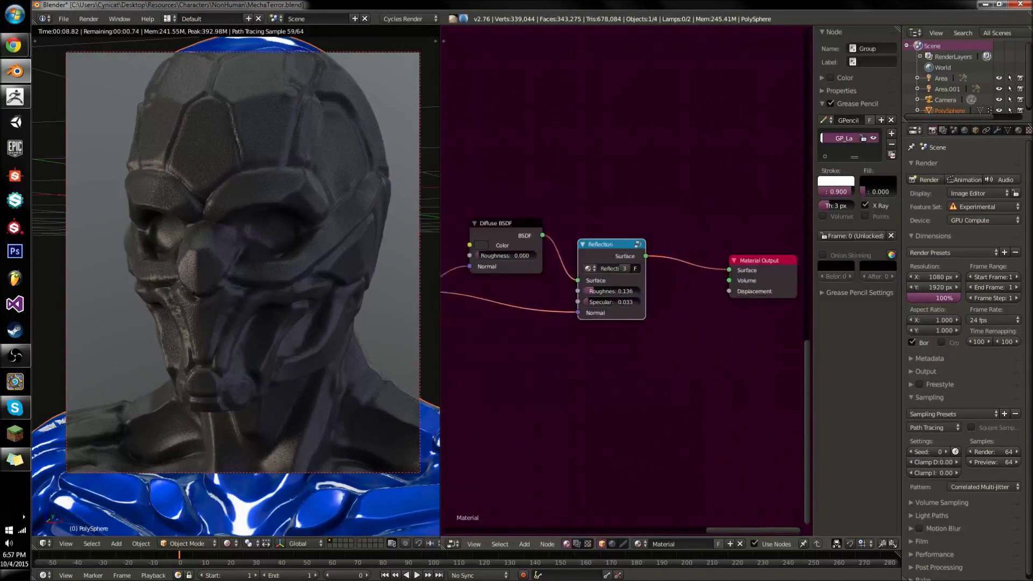